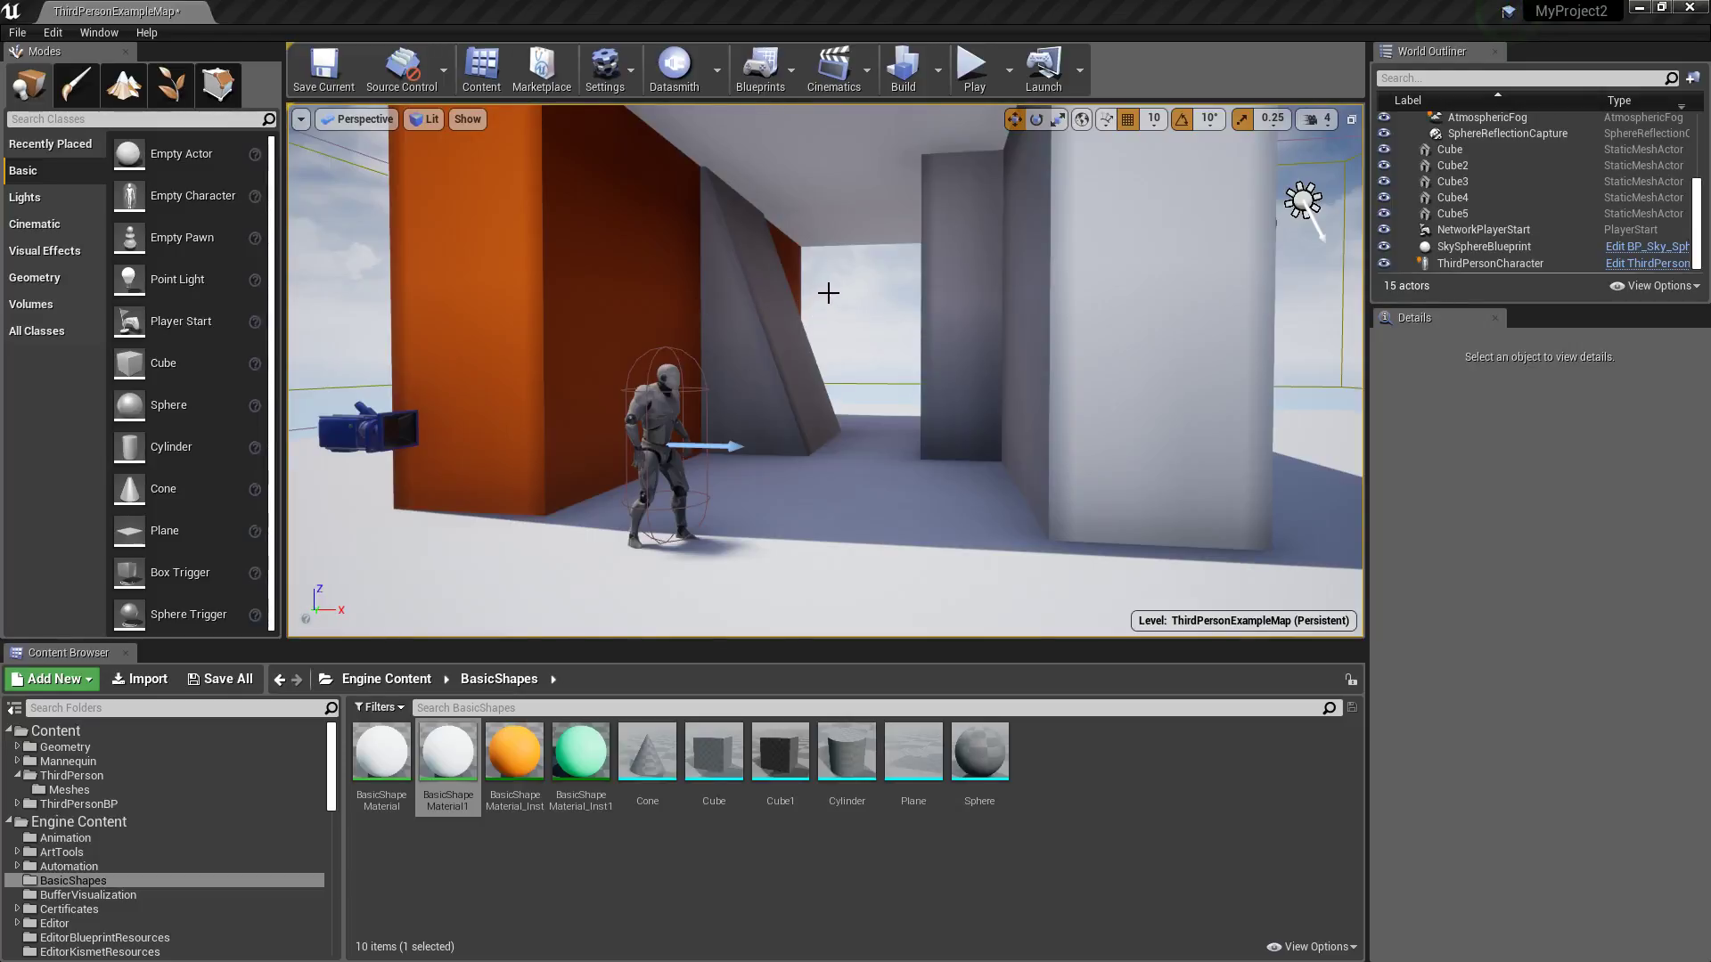
Step: Inspect the details of the wall cubes Cube2 and Cube4 and of the Light Source
{"action": "right_click_drag", "start_coordinate": [829, 291], "coordinate": [878, 258]}
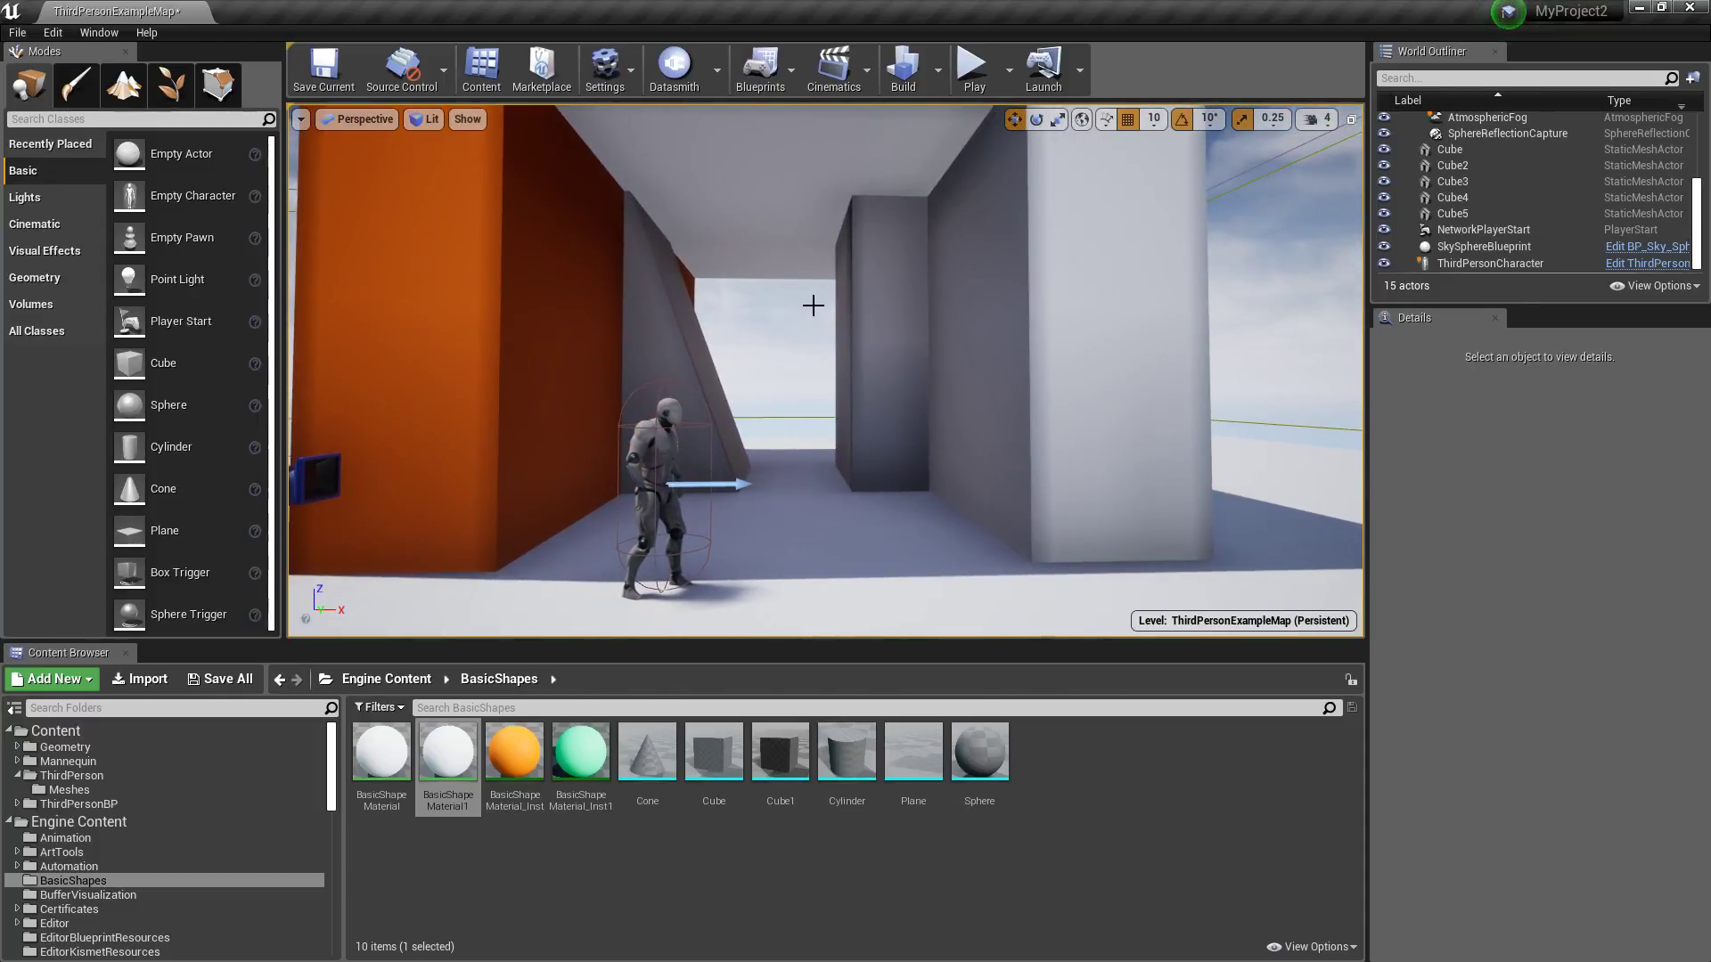
{"action": "left_click", "coordinate": [936, 316]}
{"action": "scroll", "coordinate": [1508, 752], "scroll_direction": "up", "scroll_amount": 10}
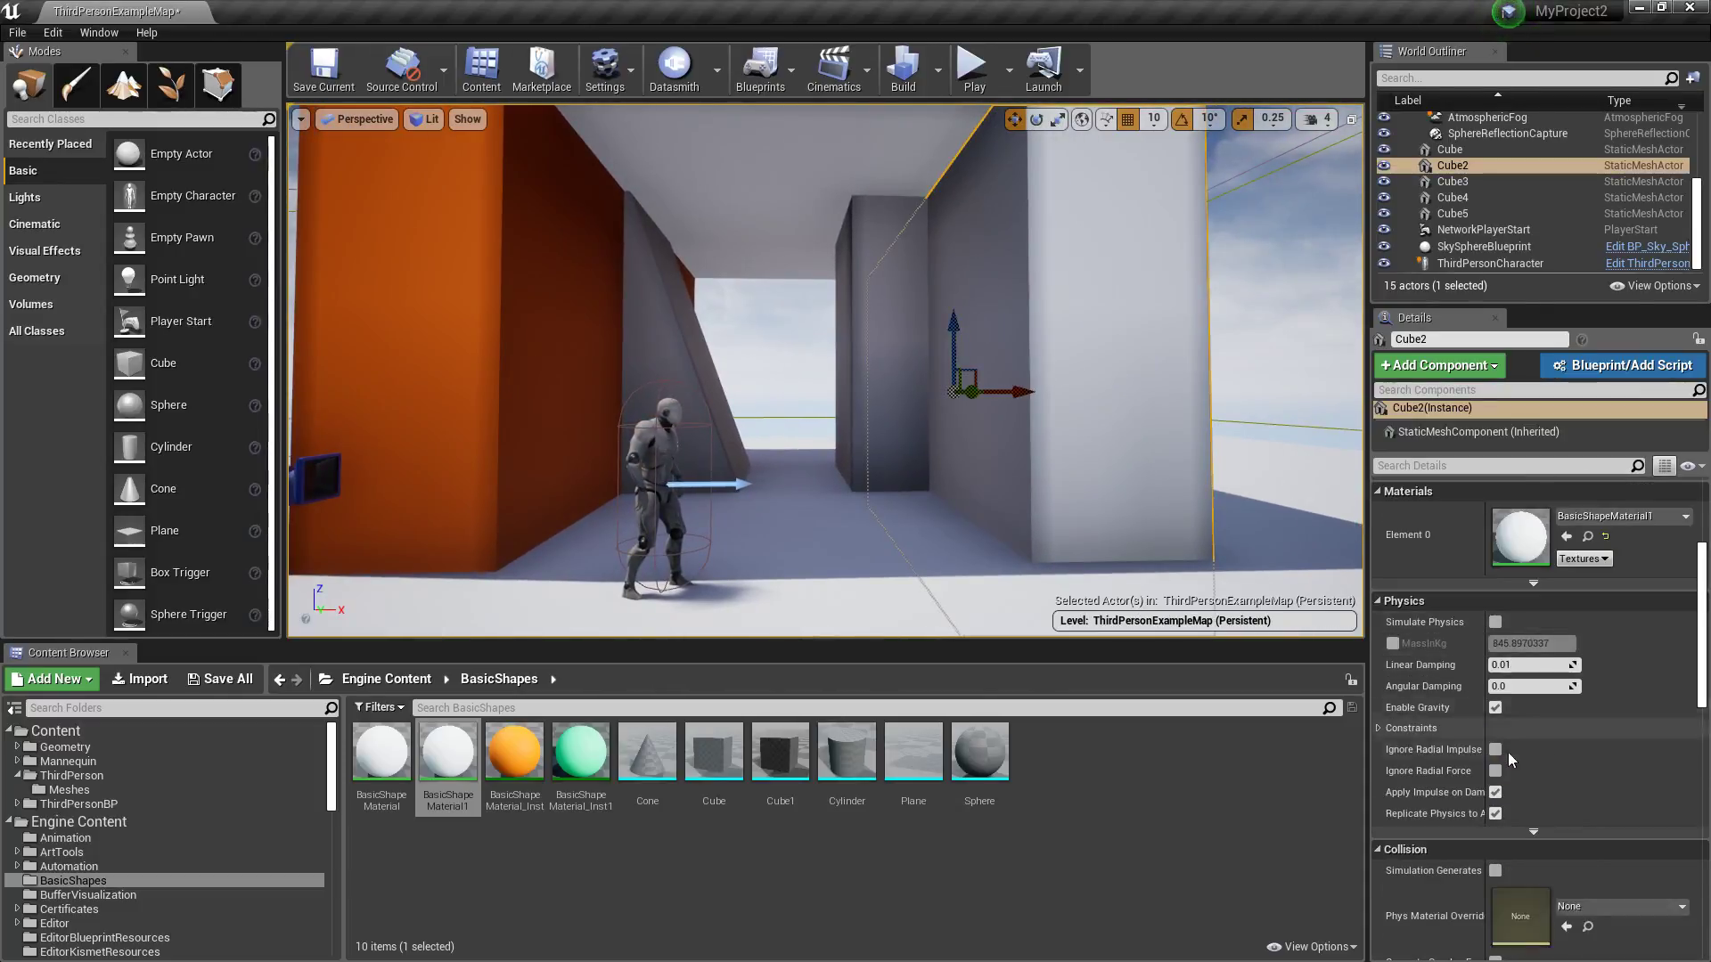
{"action": "left_click", "coordinate": [873, 317]}
{"action": "scroll", "coordinate": [1230, 294], "scroll_direction": "down", "scroll_amount": 6}
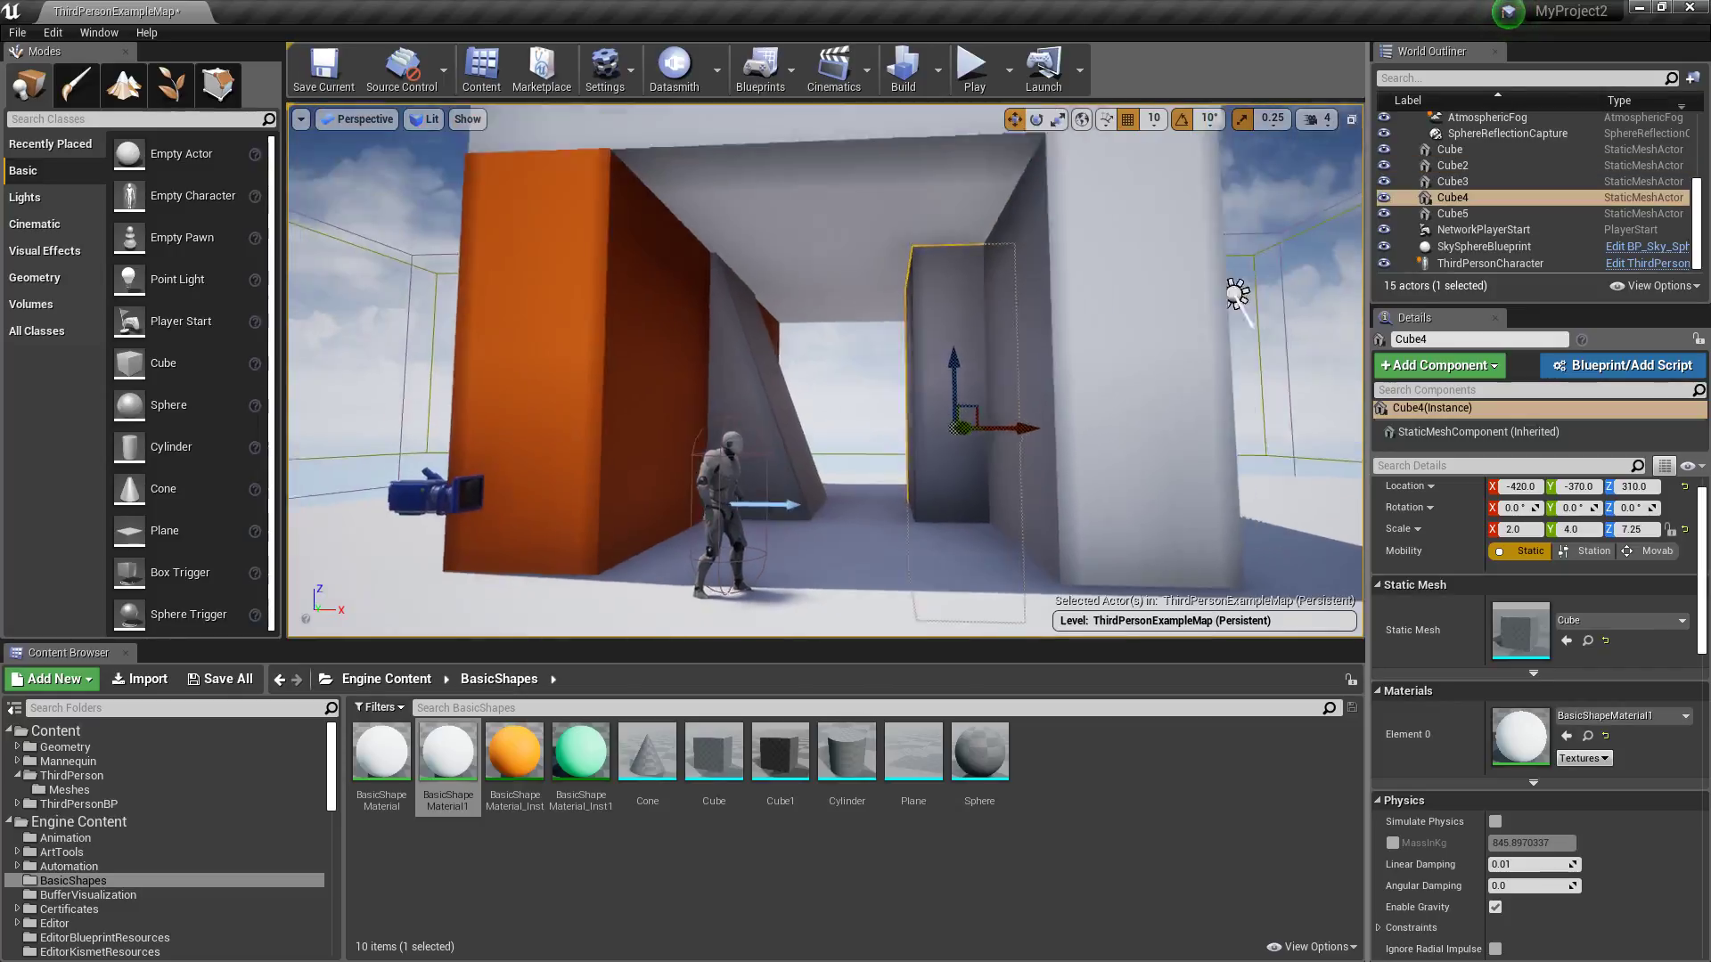
{"action": "left_click", "coordinate": [989, 361]}
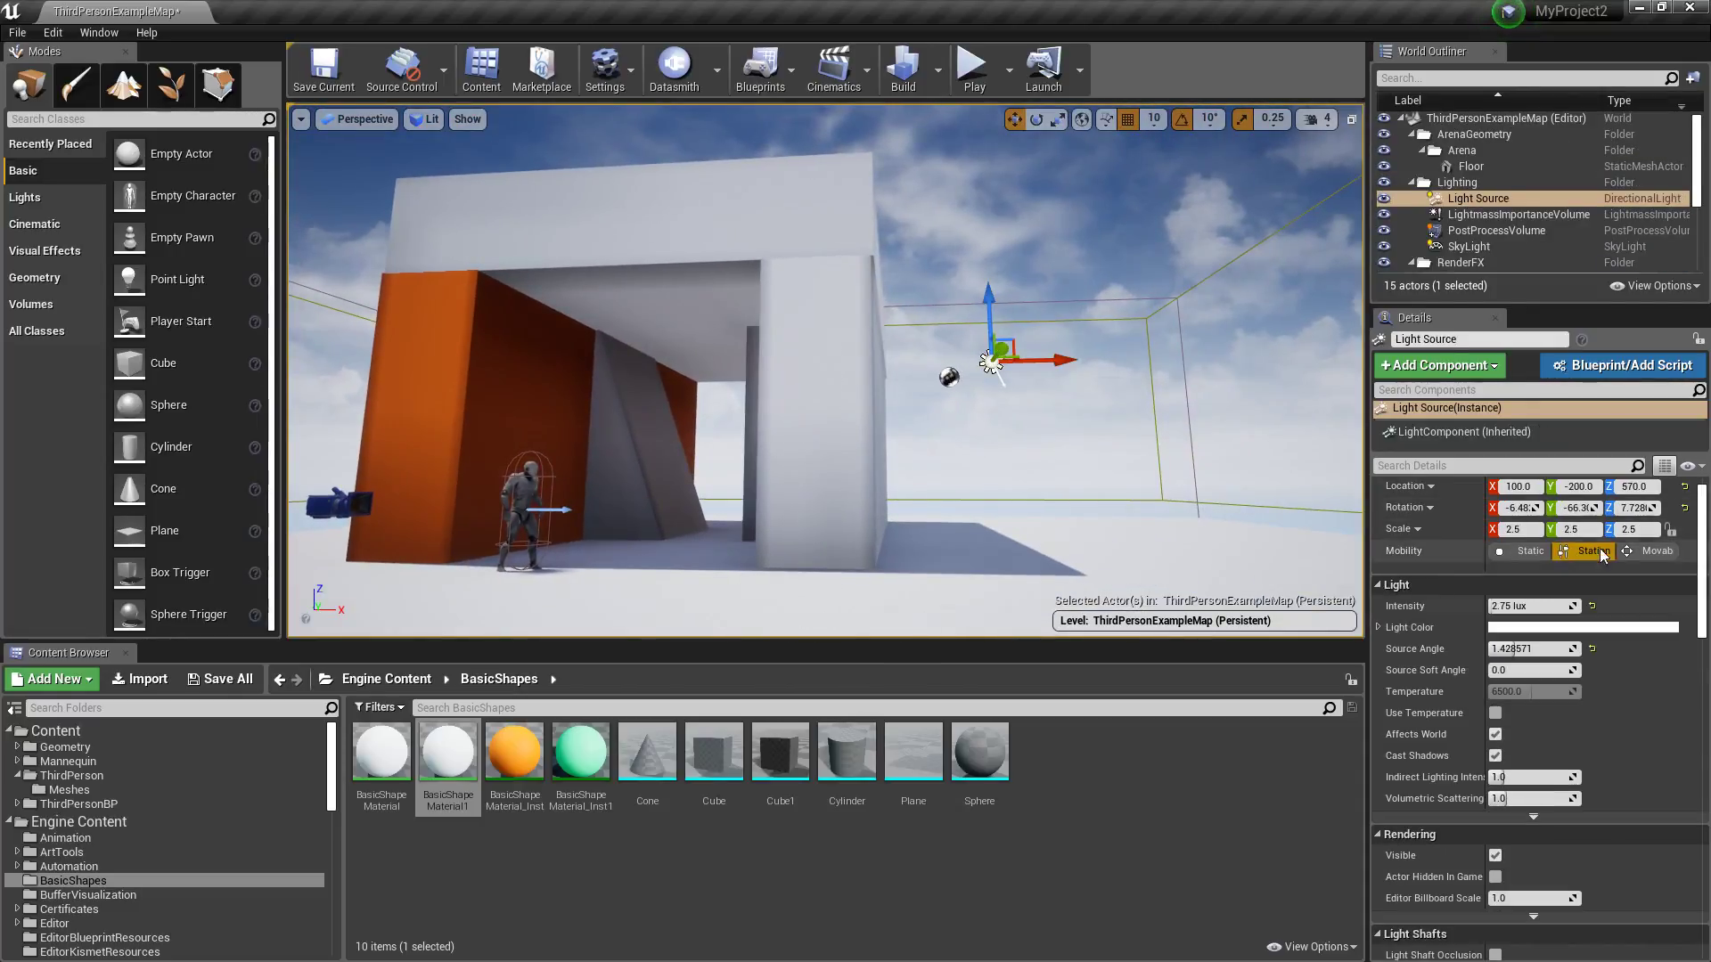
{"action": "scroll", "coordinate": [835, 297], "scroll_direction": "up", "scroll_amount": 6}
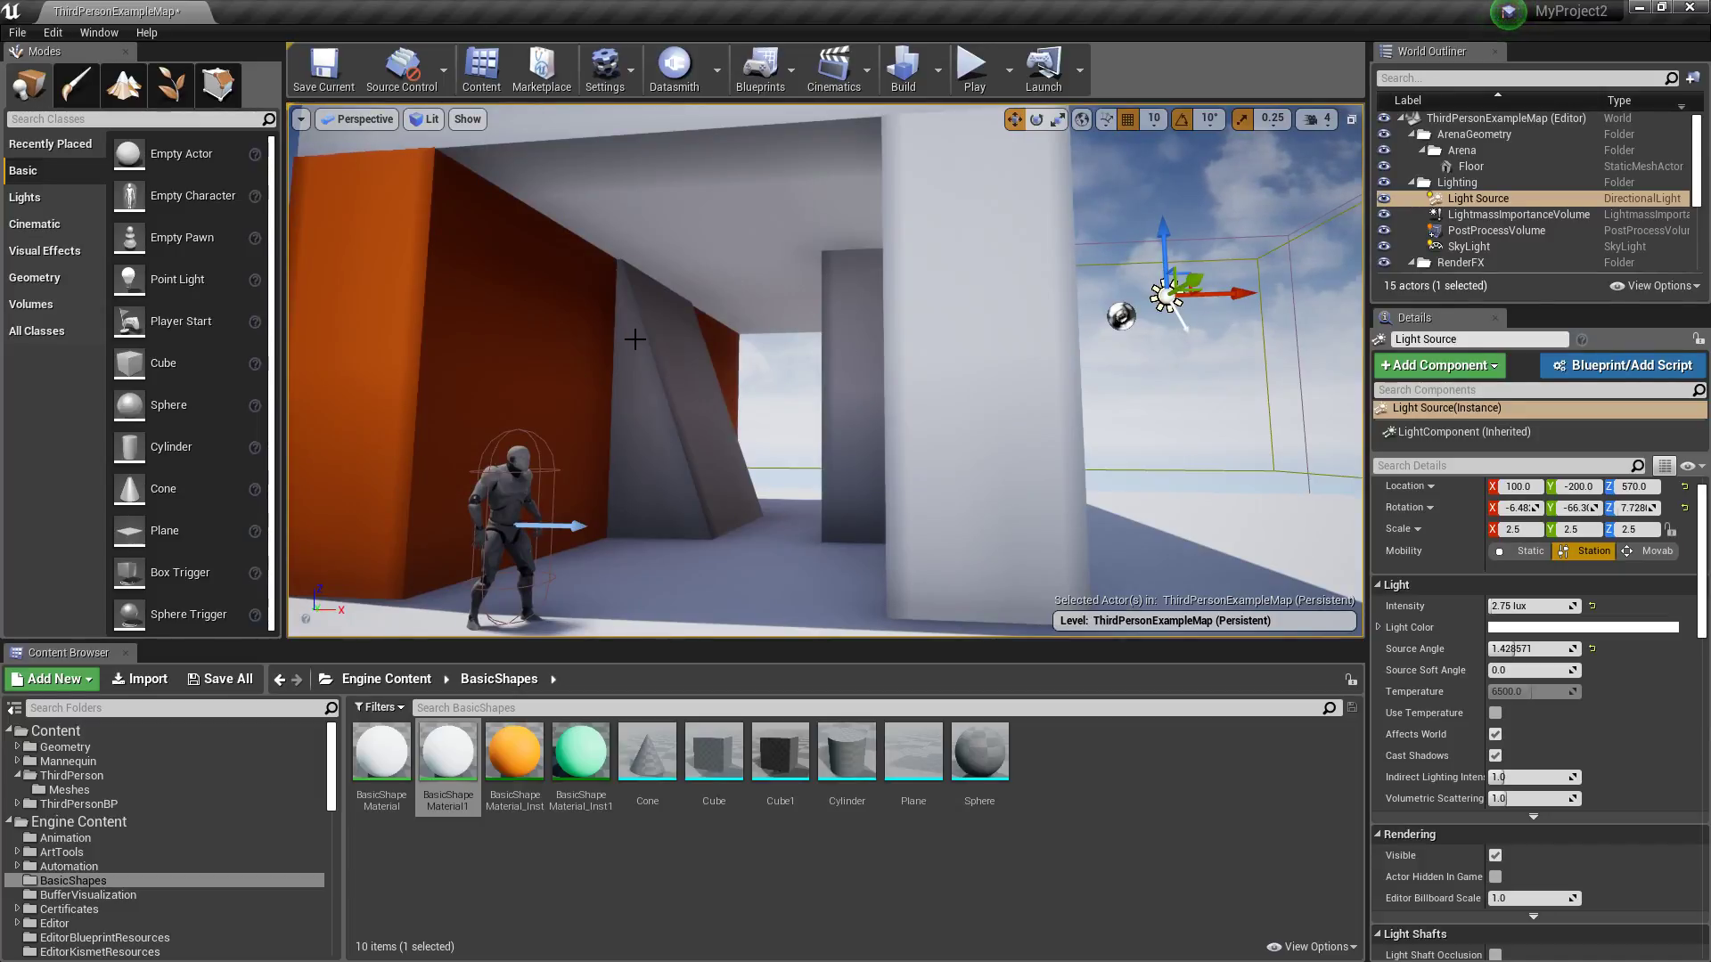
Step: Examine the shading on the walls inside the structure and look at the lighting build options
{"action": "right_click_drag", "start_coordinate": [662, 319], "coordinate": [635, 353]}
{"action": "key", "text": "w"}
{"action": "key", "text": "a"}
{"action": "left_click_drag", "start_coordinate": [638, 227], "coordinate": [646, 223]}
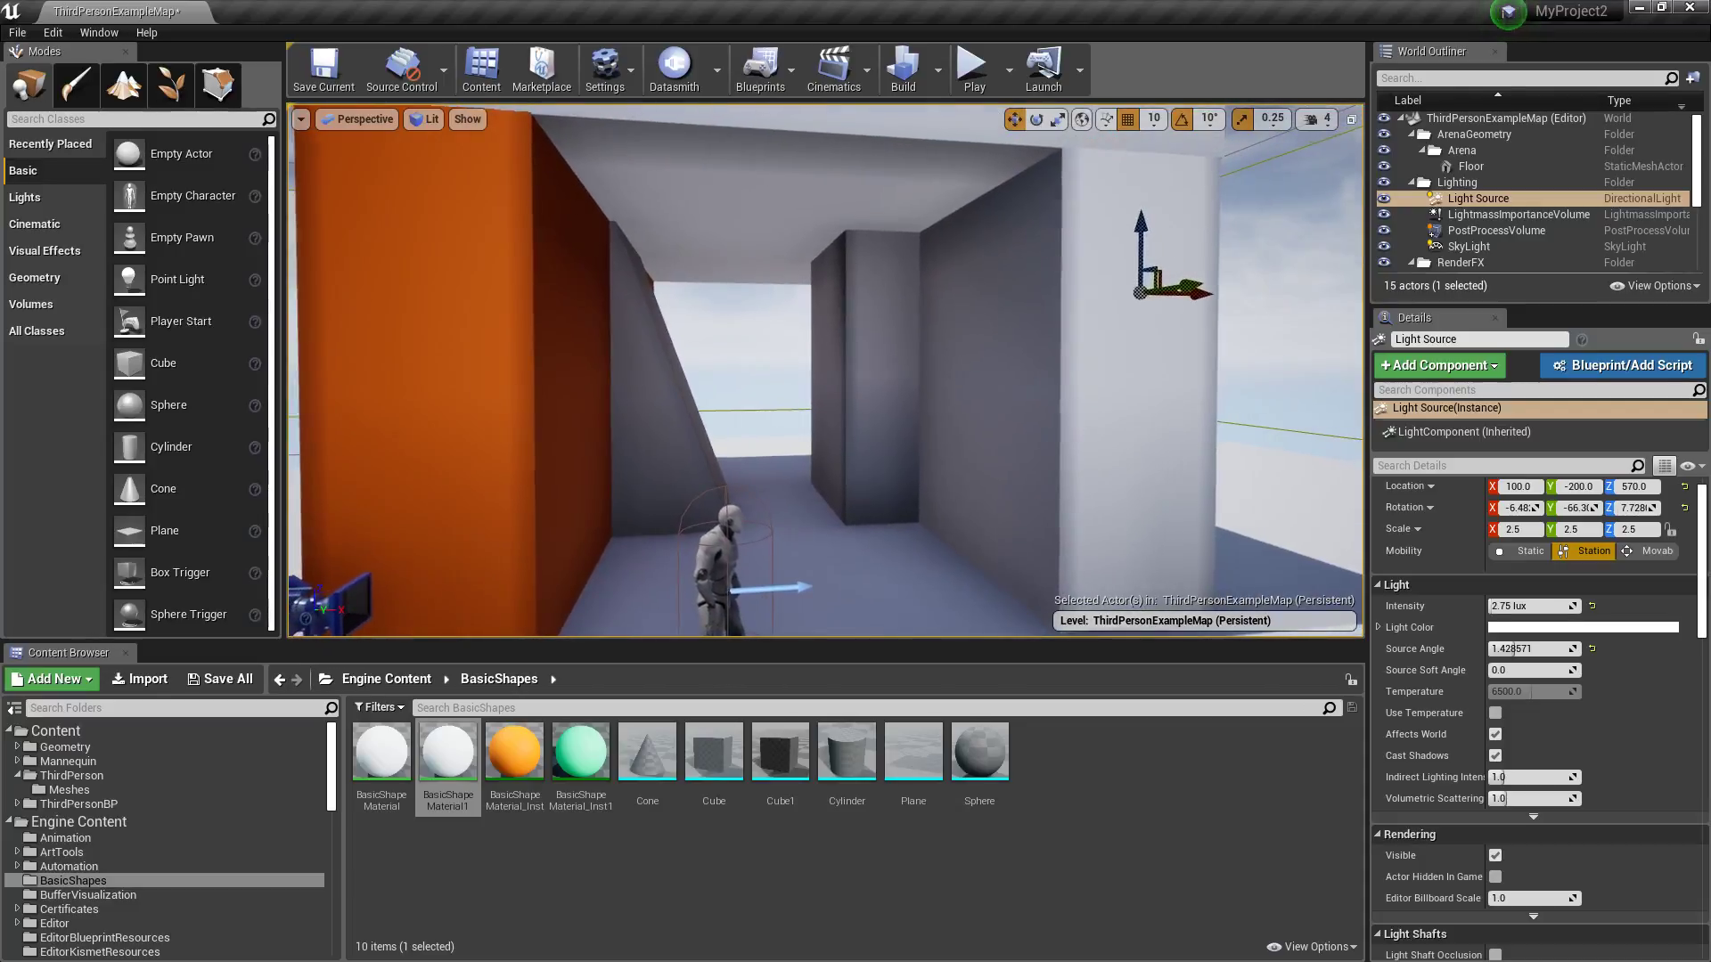
{"action": "left_click", "coordinate": [938, 69]}
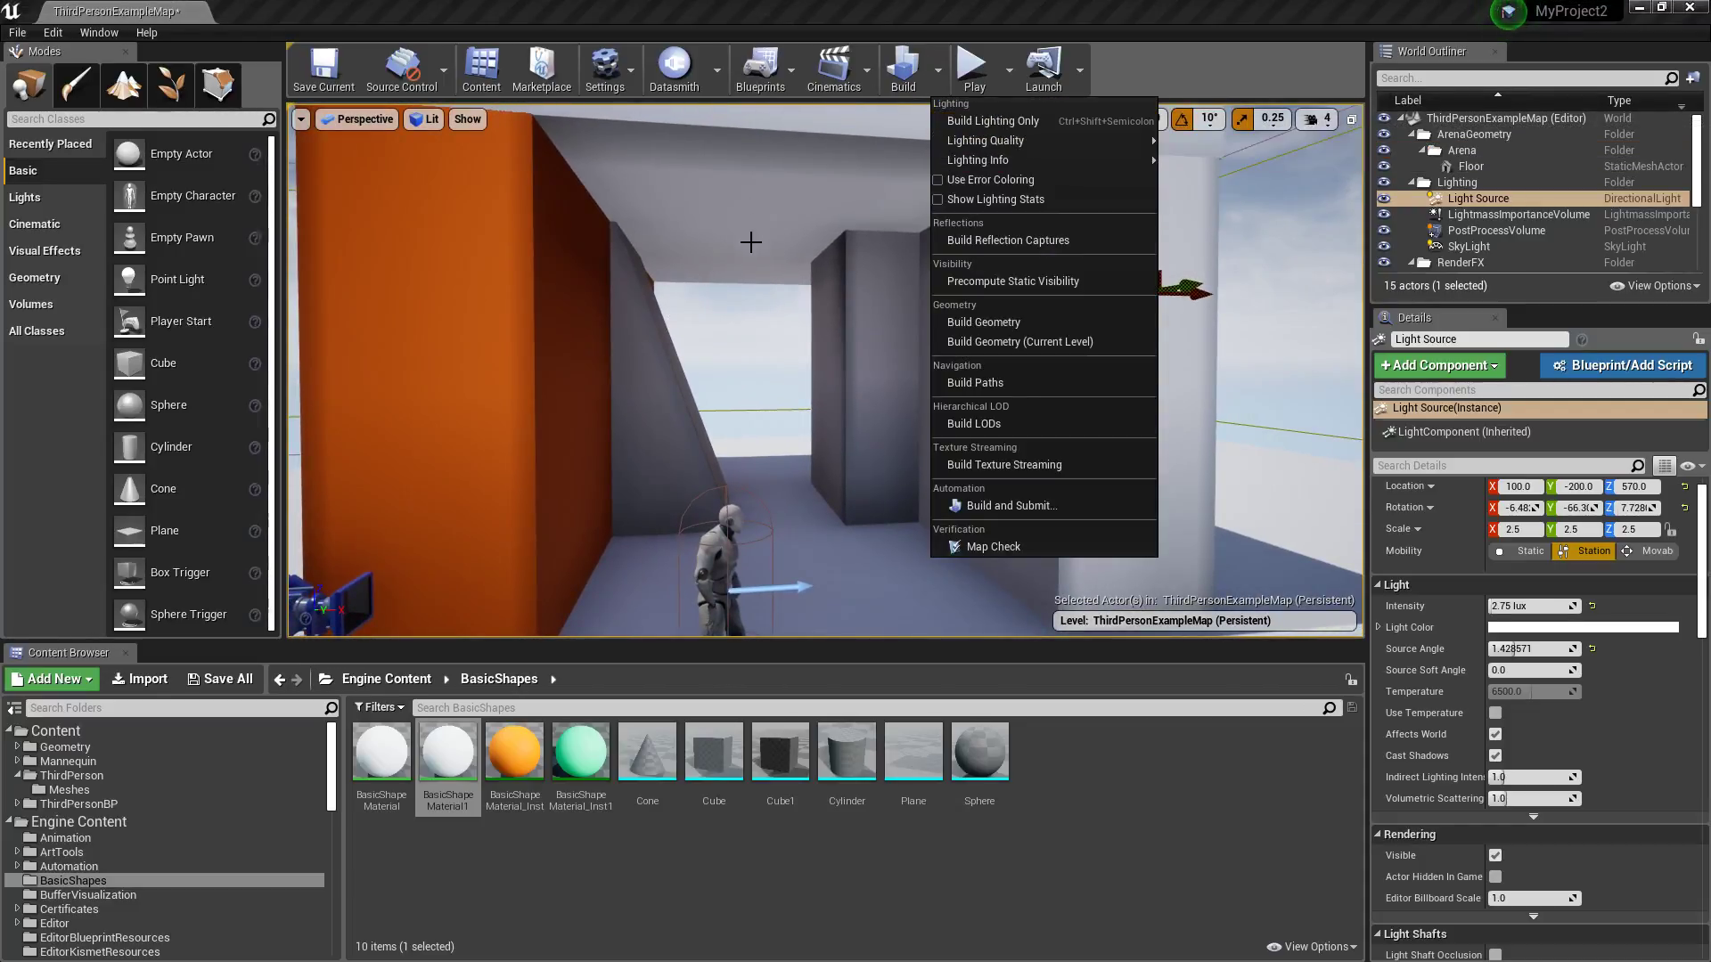
{"action": "left_click", "coordinate": [779, 313]}
{"action": "left_click_drag", "start_coordinate": [779, 313], "coordinate": [784, 296]}
{"action": "right_click_drag", "start_coordinate": [785, 296], "coordinate": [800, 233]}
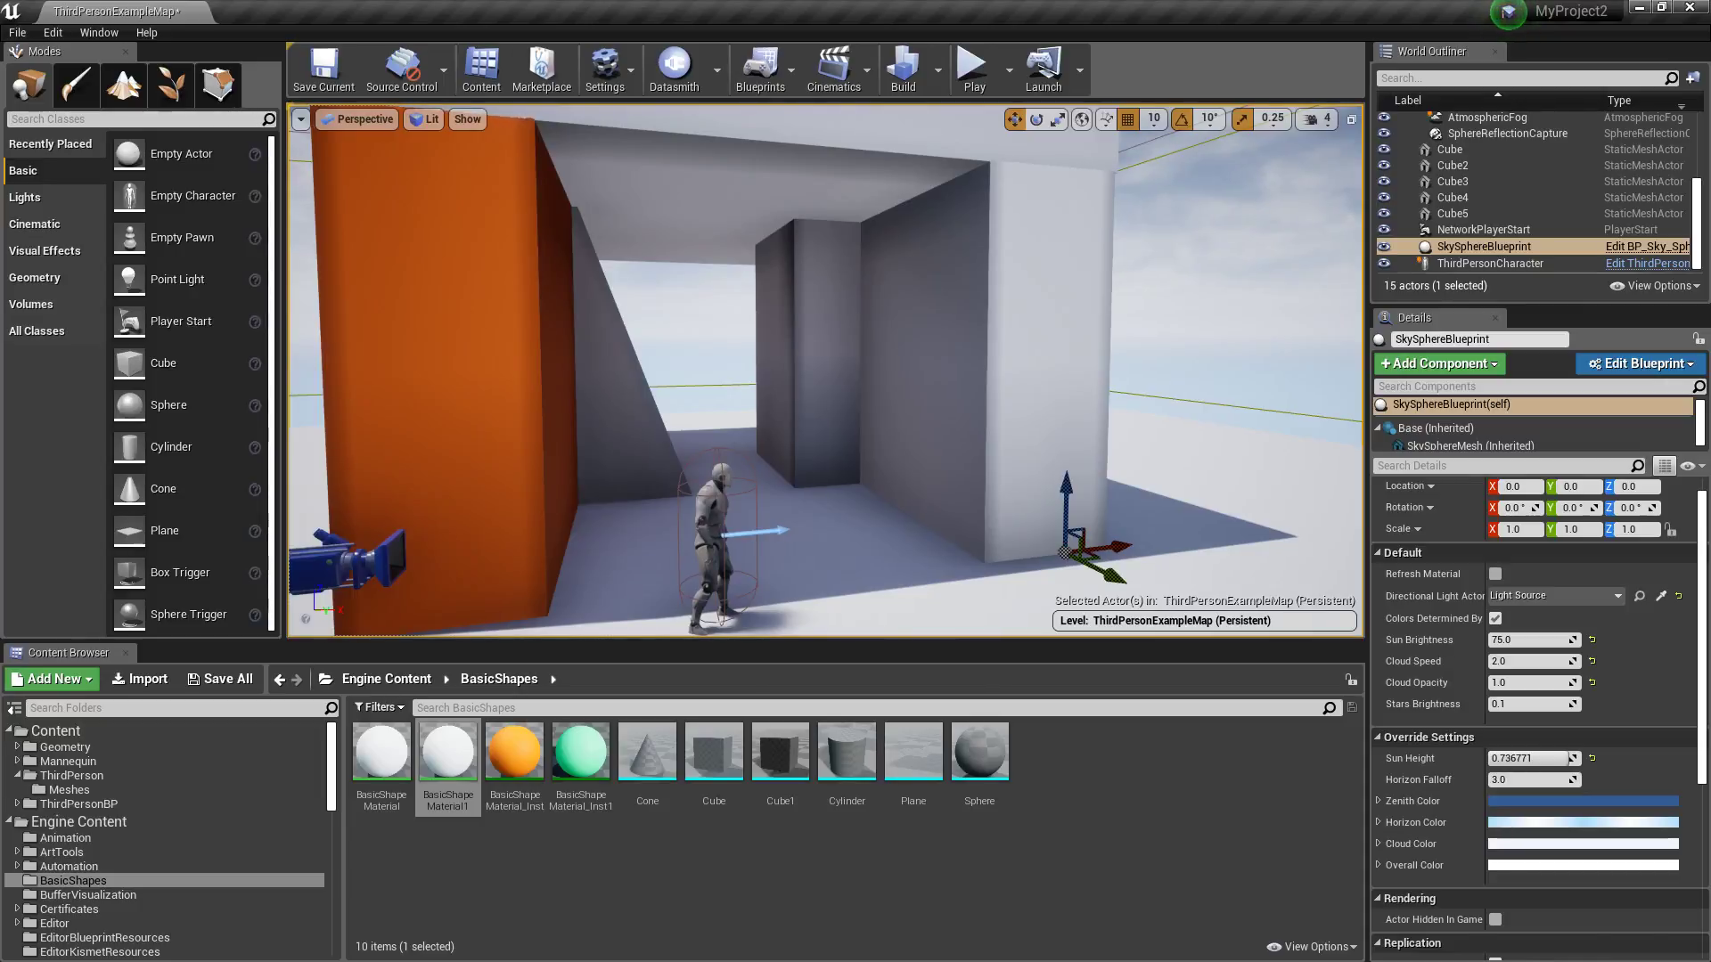
{"action": "left_click_drag", "start_coordinate": [843, 267], "coordinate": [843, 312]}
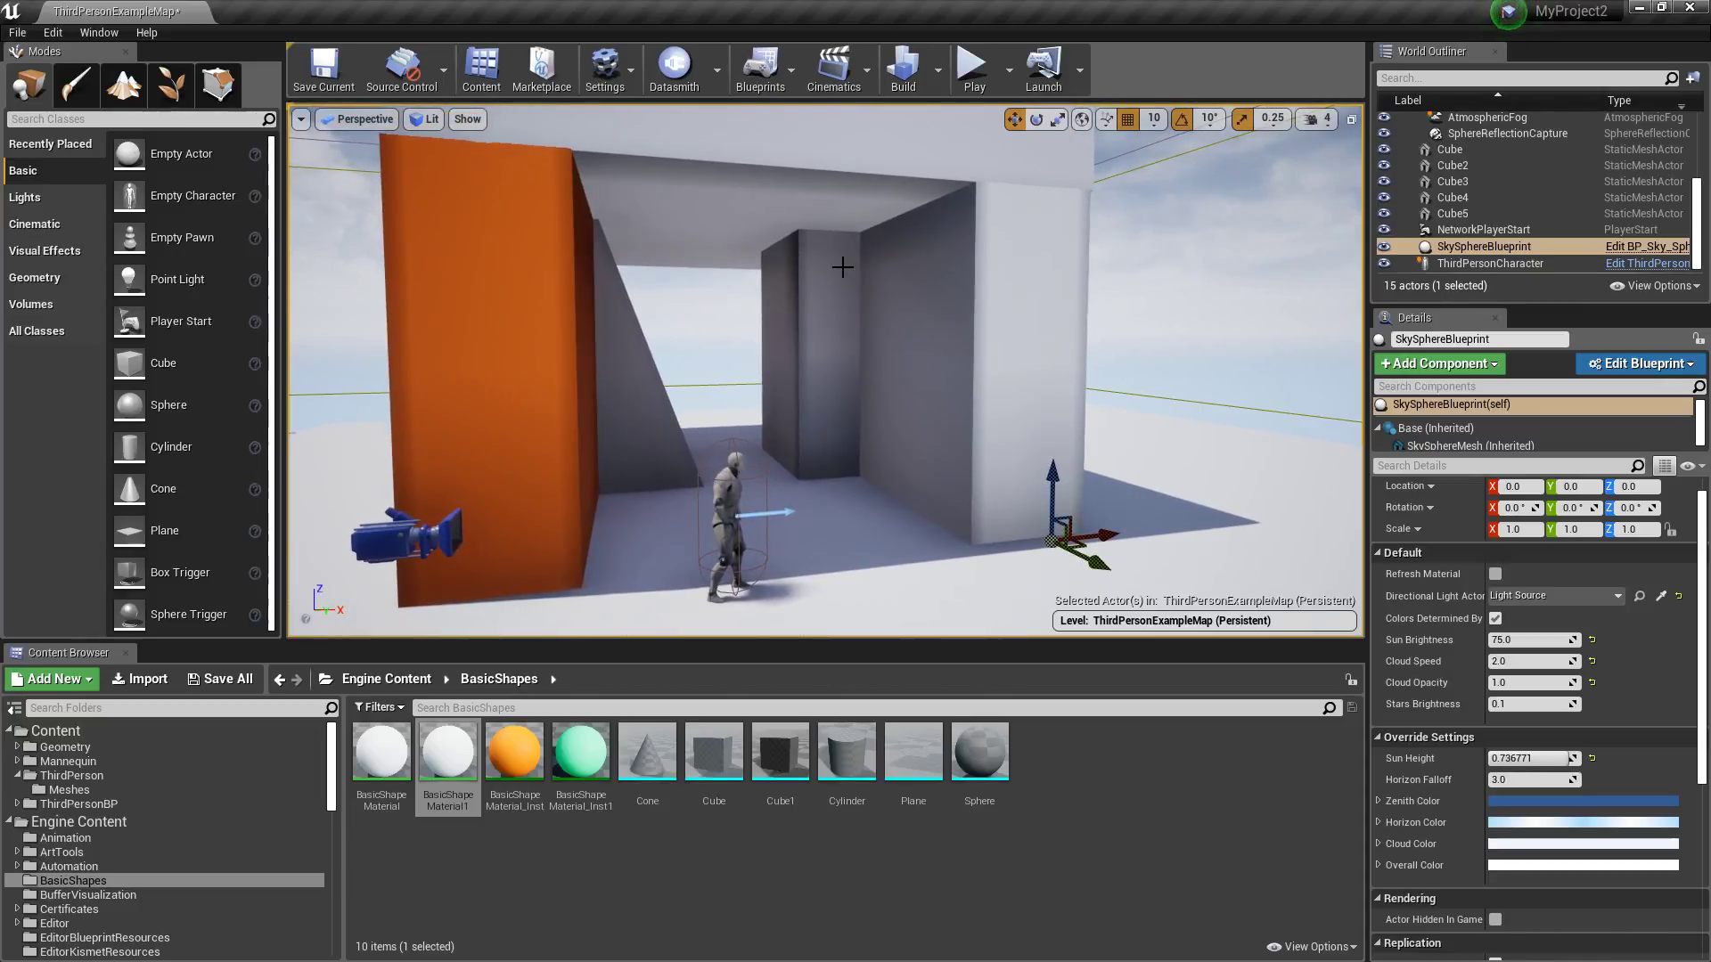
Step: Switch the level viewport to the Lightmap Density optimization view mode
{"action": "left_click", "coordinate": [430, 121]}
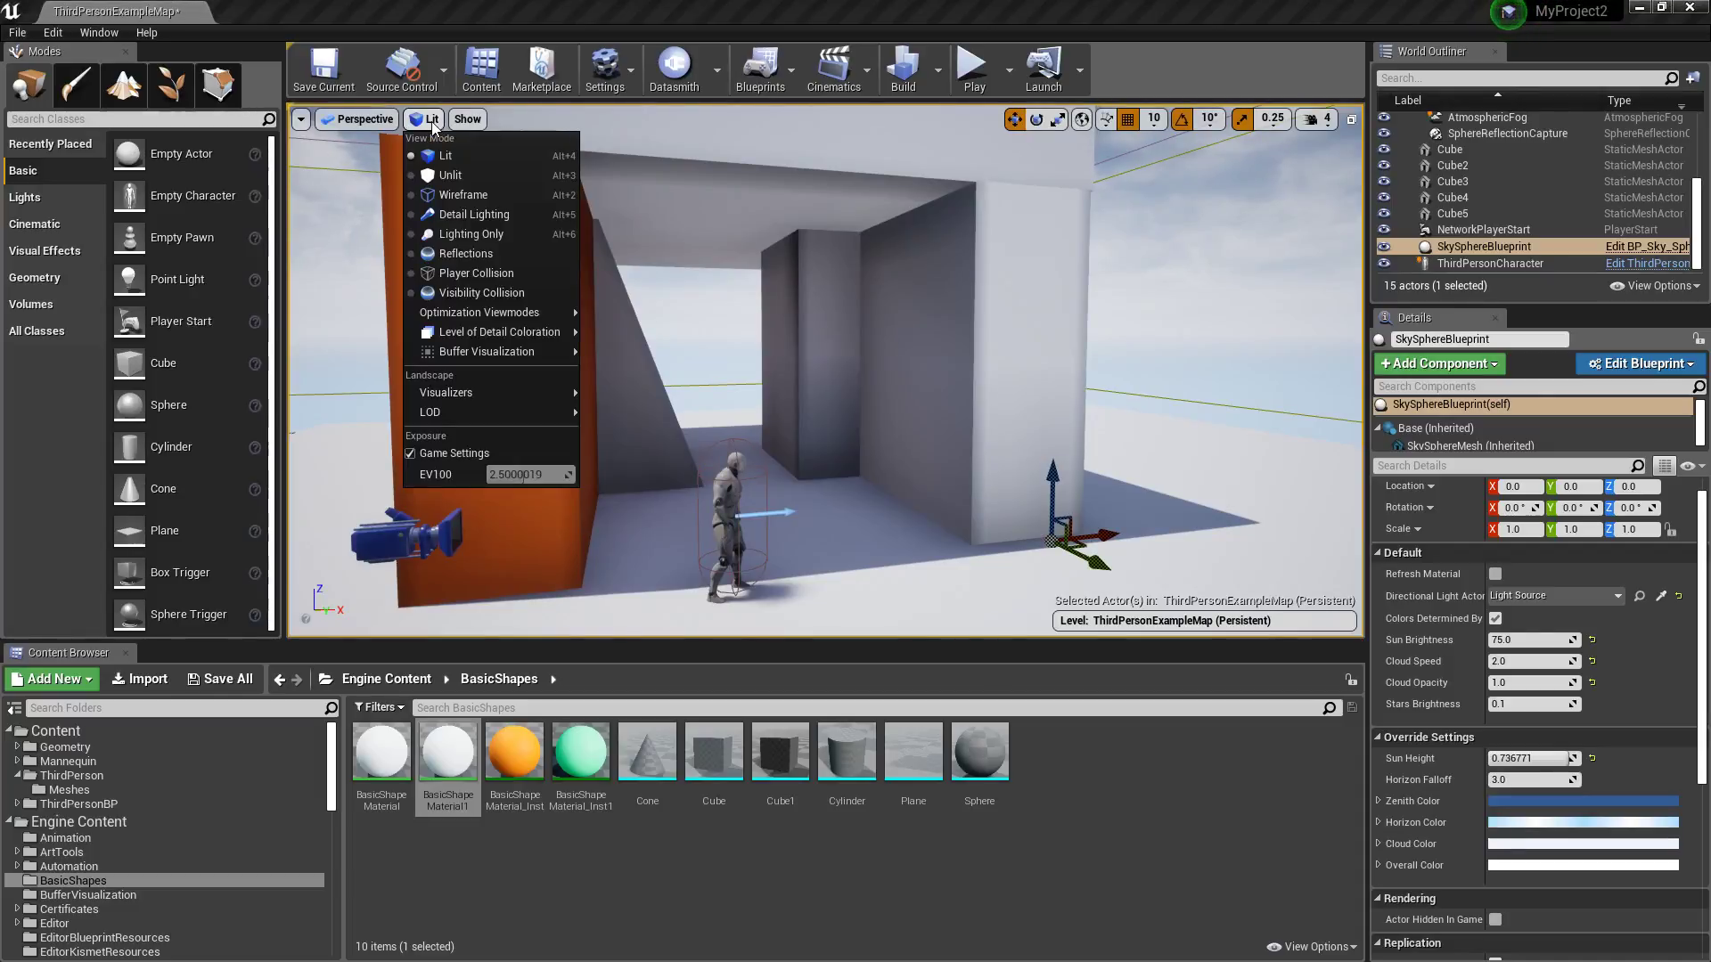
{"action": "mouse_move", "coordinate": [512, 311]}
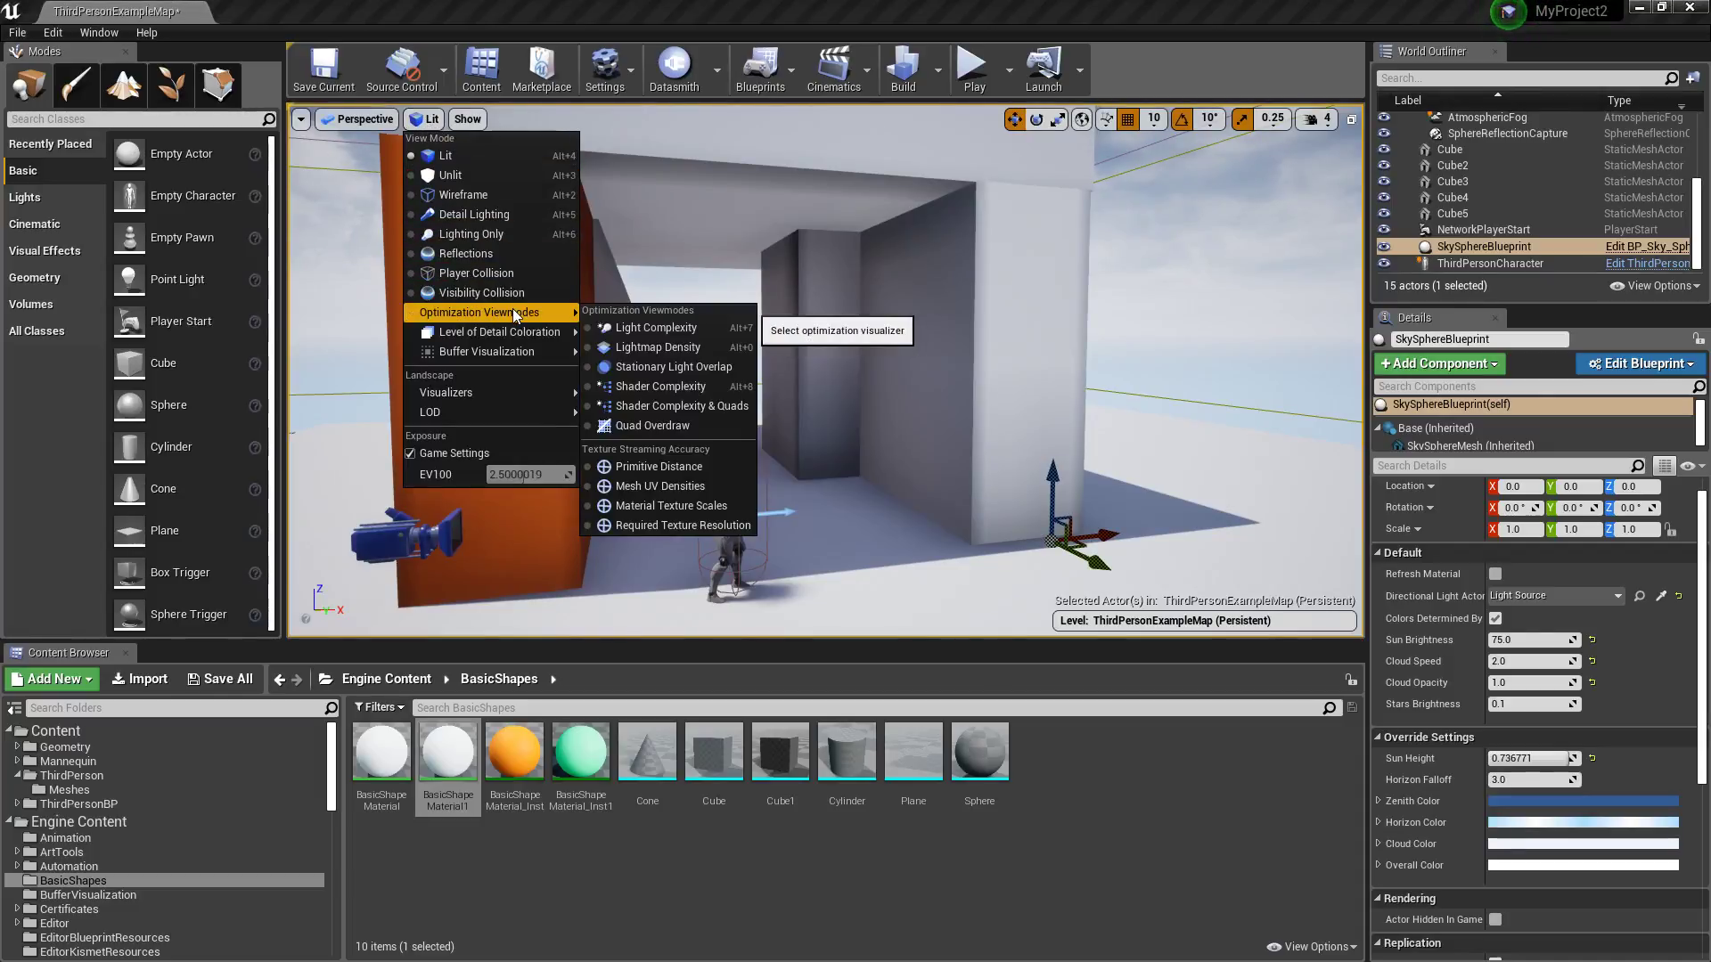
{"action": "left_click", "coordinate": [703, 349]}
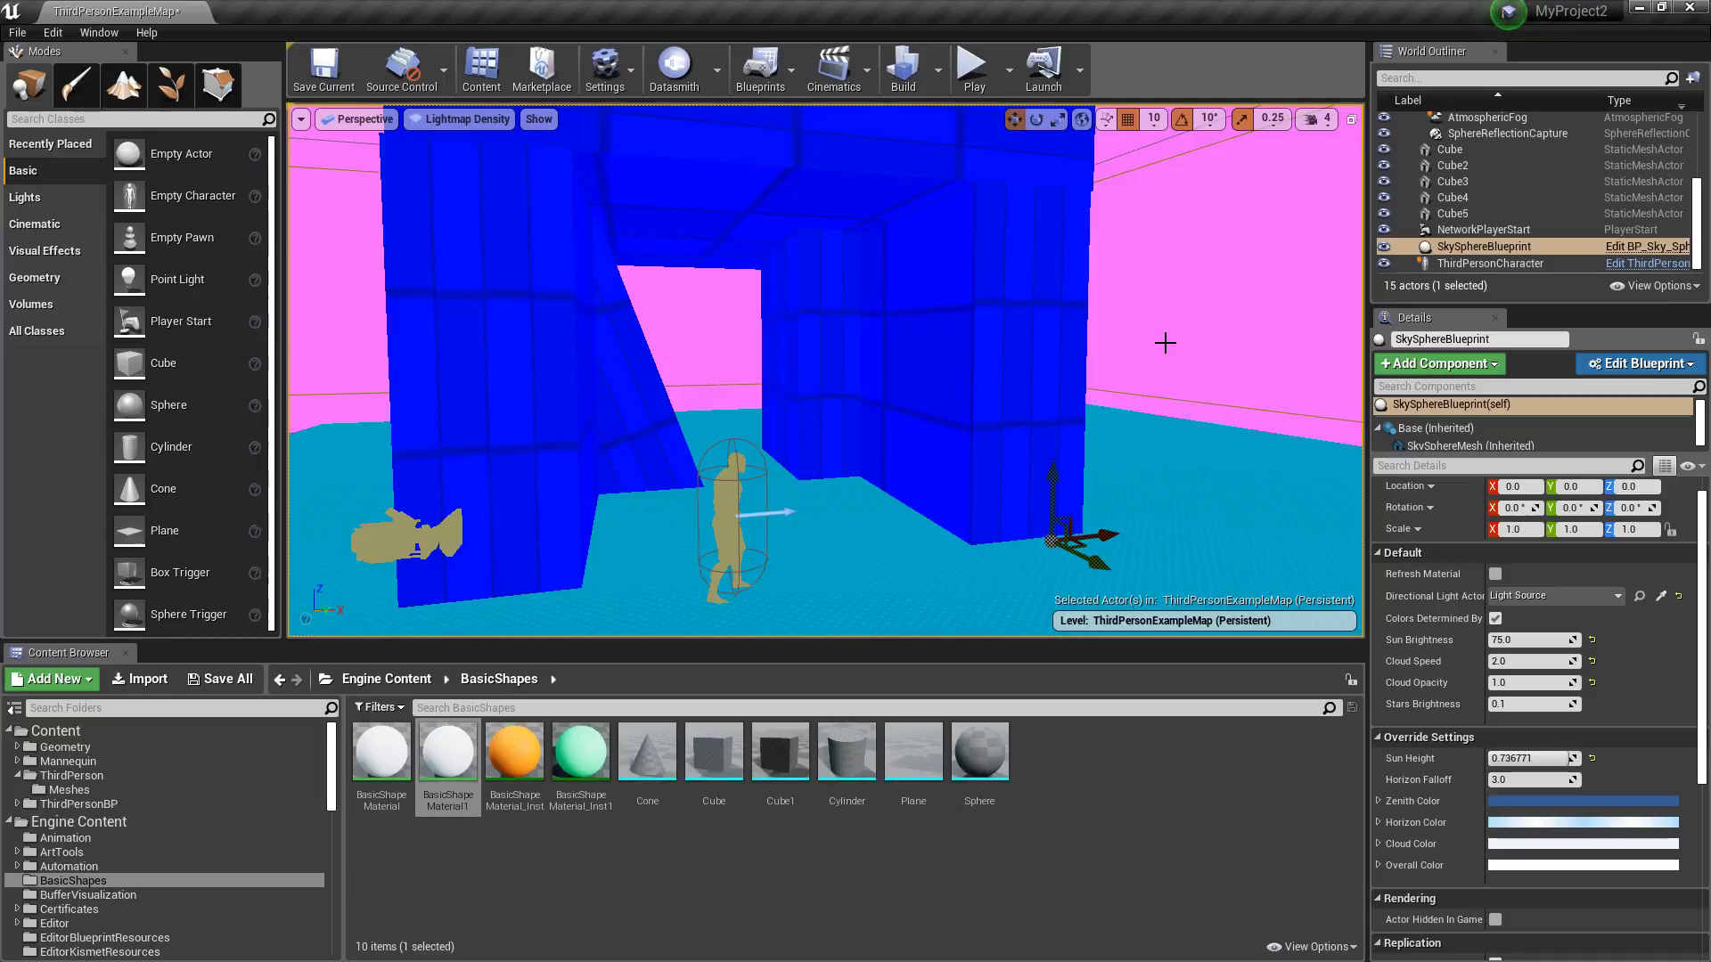
Step: Examine the lightmap density grid on the floor and compare it with the grid on the walls
{"action": "left_click", "coordinate": [1191, 481]}
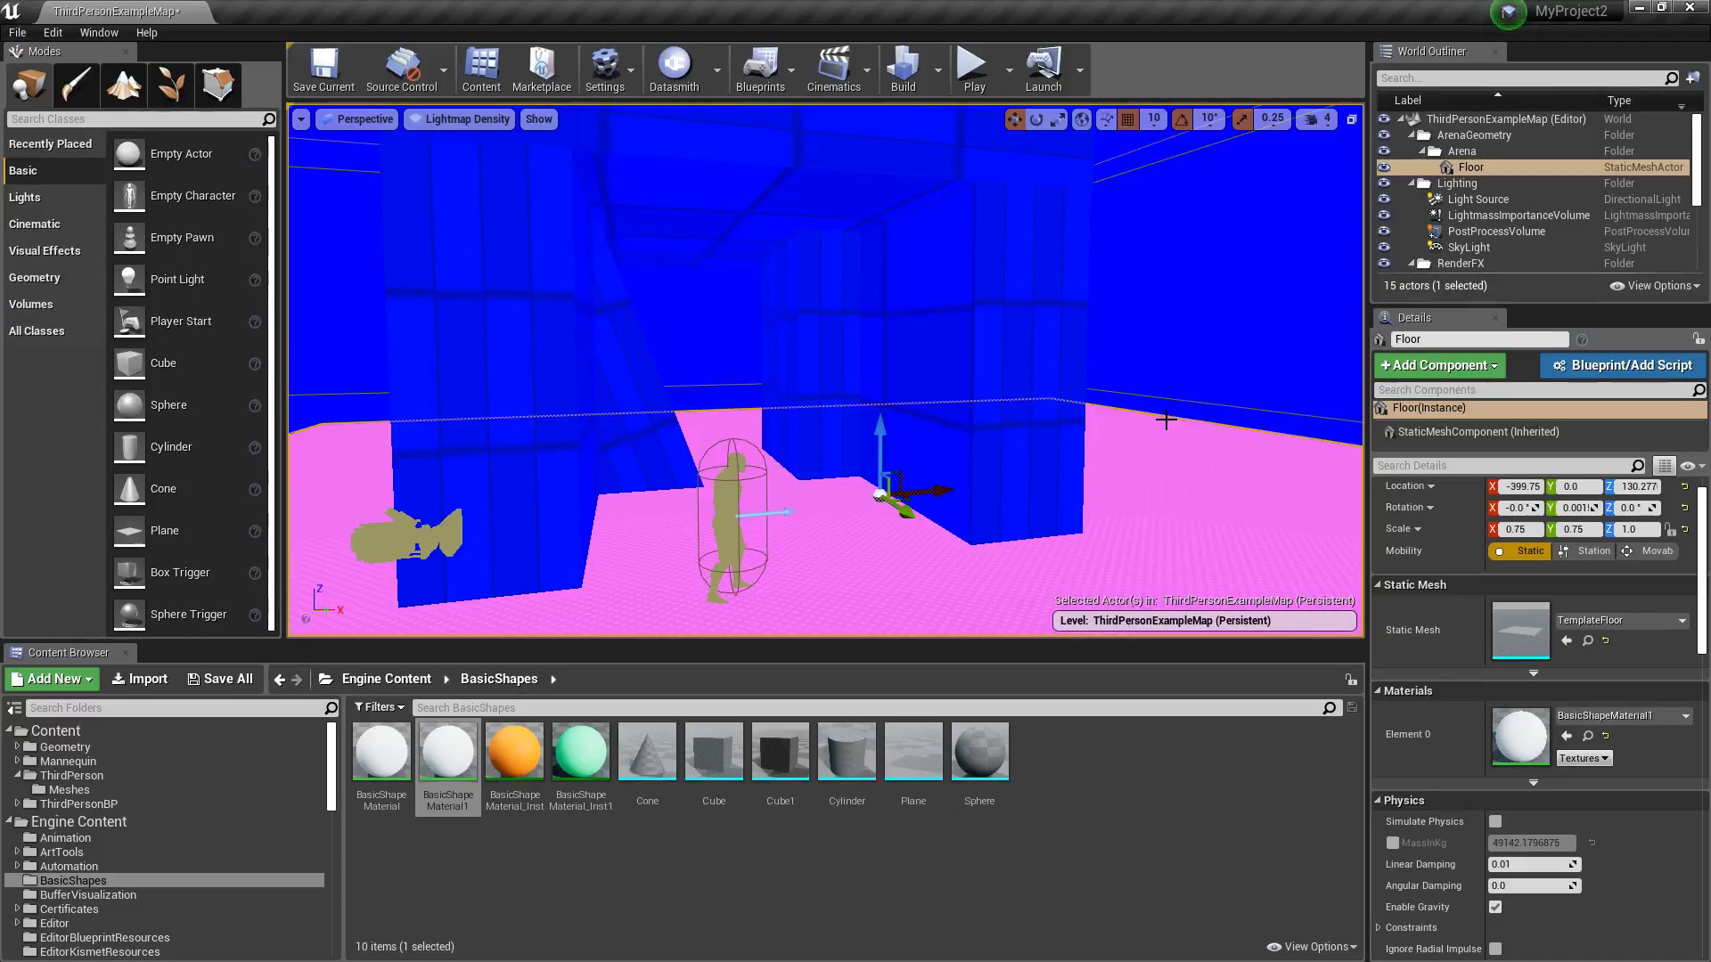
{"action": "key", "text": "Escape"}
{"action": "key", "text": "s"}
{"action": "right_click_drag", "start_coordinate": [927, 304], "coordinate": [871, 250]}
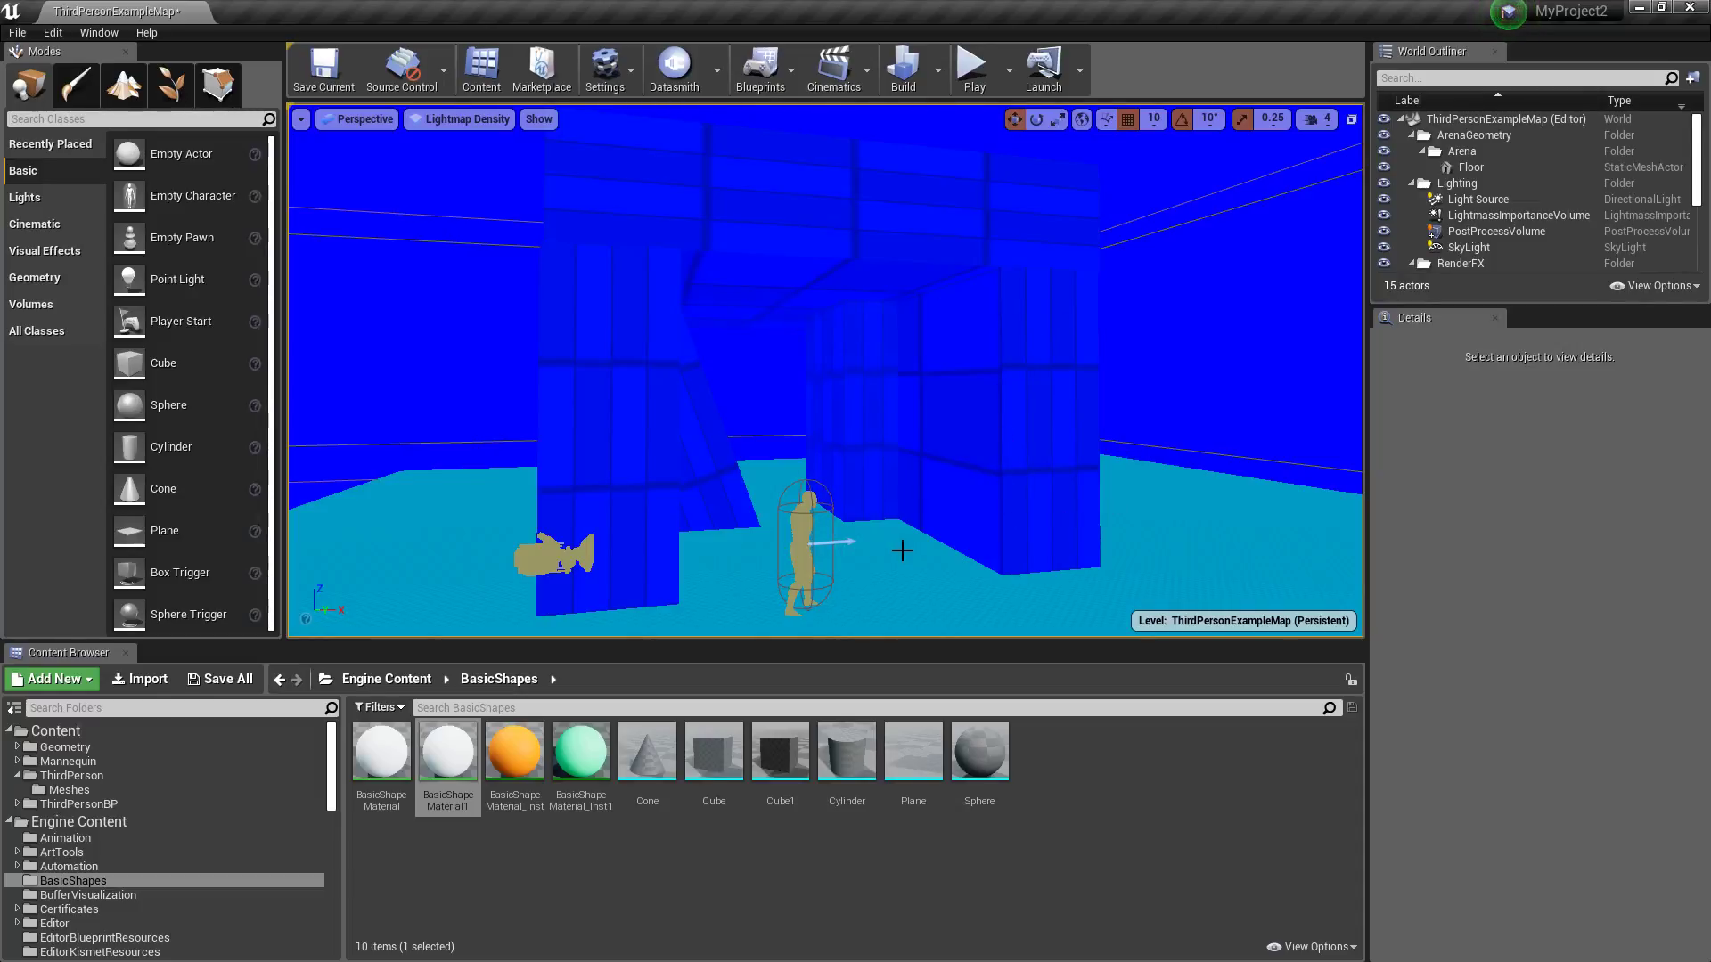
{"action": "right_click_drag", "start_coordinate": [836, 407], "coordinate": [864, 615]}
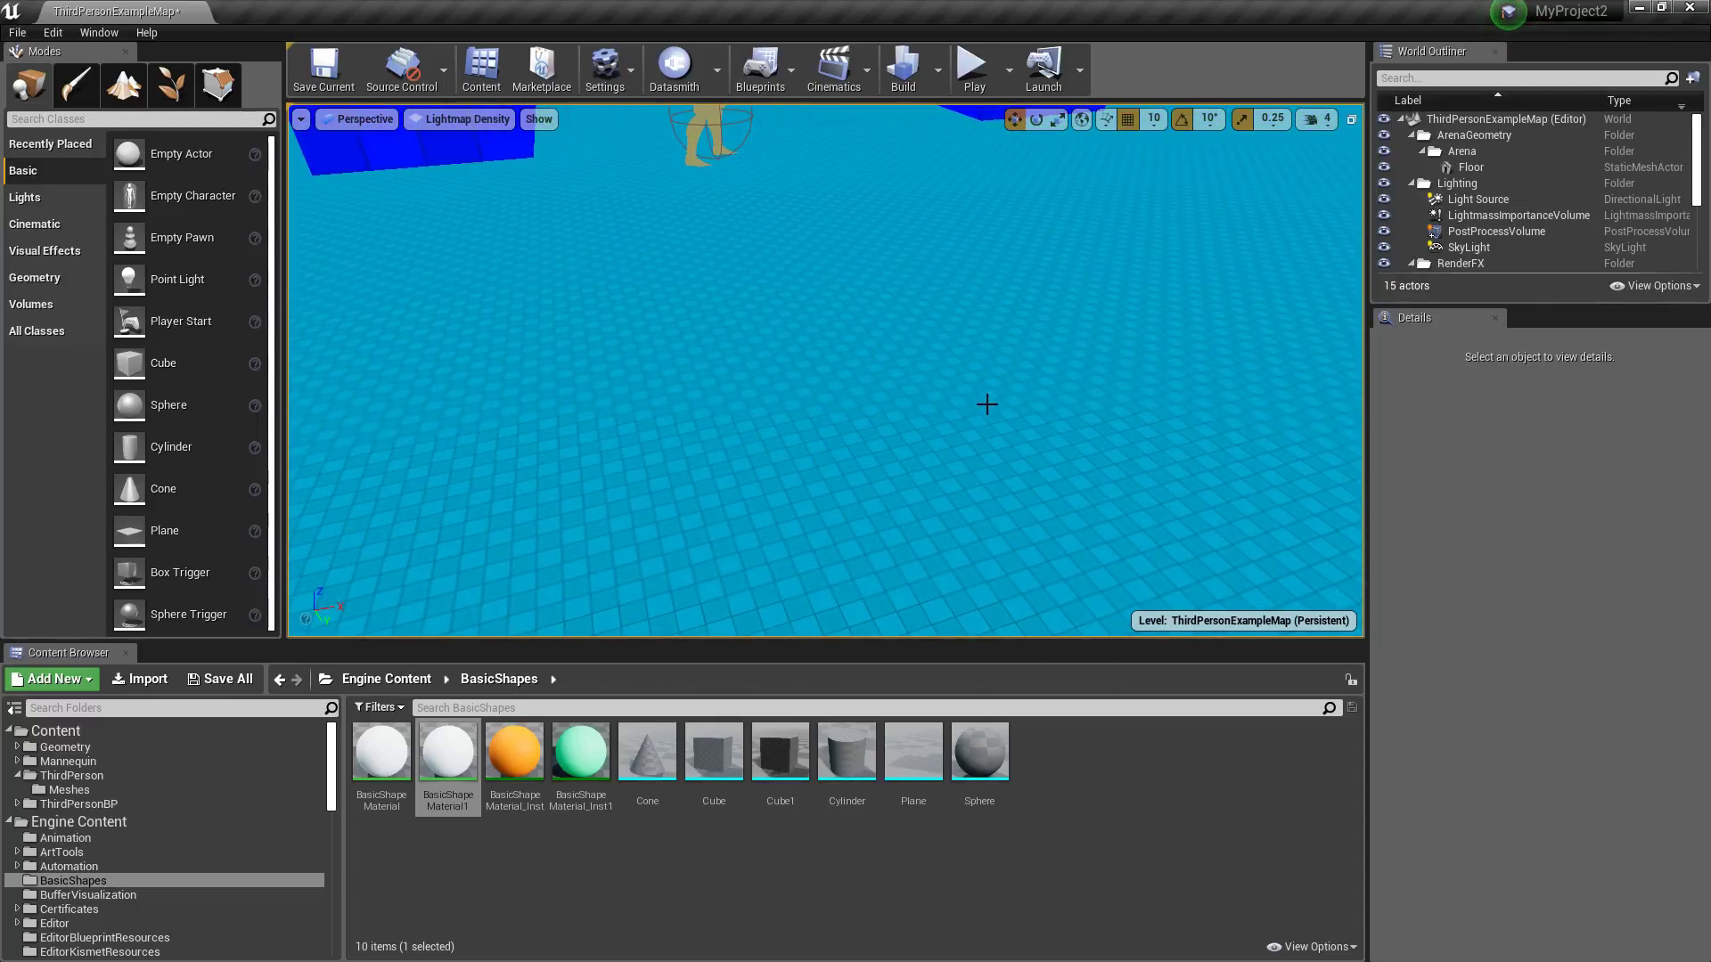
{"action": "right_click_drag", "start_coordinate": [811, 259], "coordinate": [801, 157]}
{"action": "right_click_drag", "start_coordinate": [864, 343], "coordinate": [950, 281]}
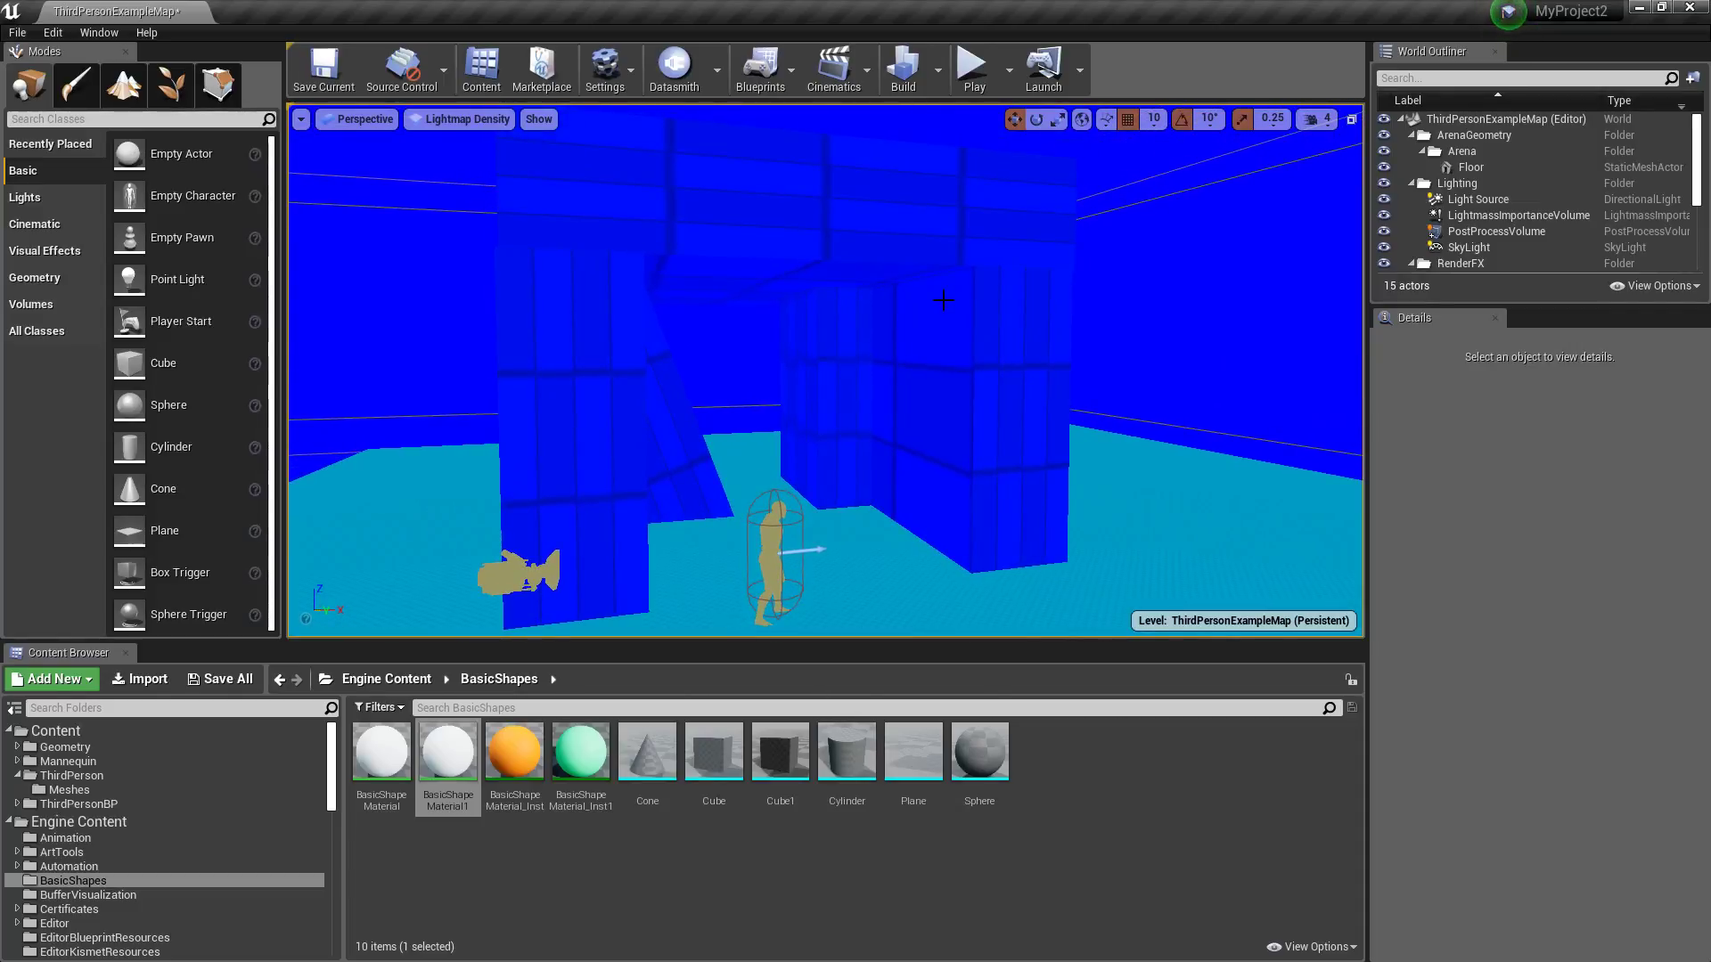
Step: Locate the Cube static mesh used by the wall Cube2 and open it for editing
{"action": "left_click", "coordinate": [913, 357]}
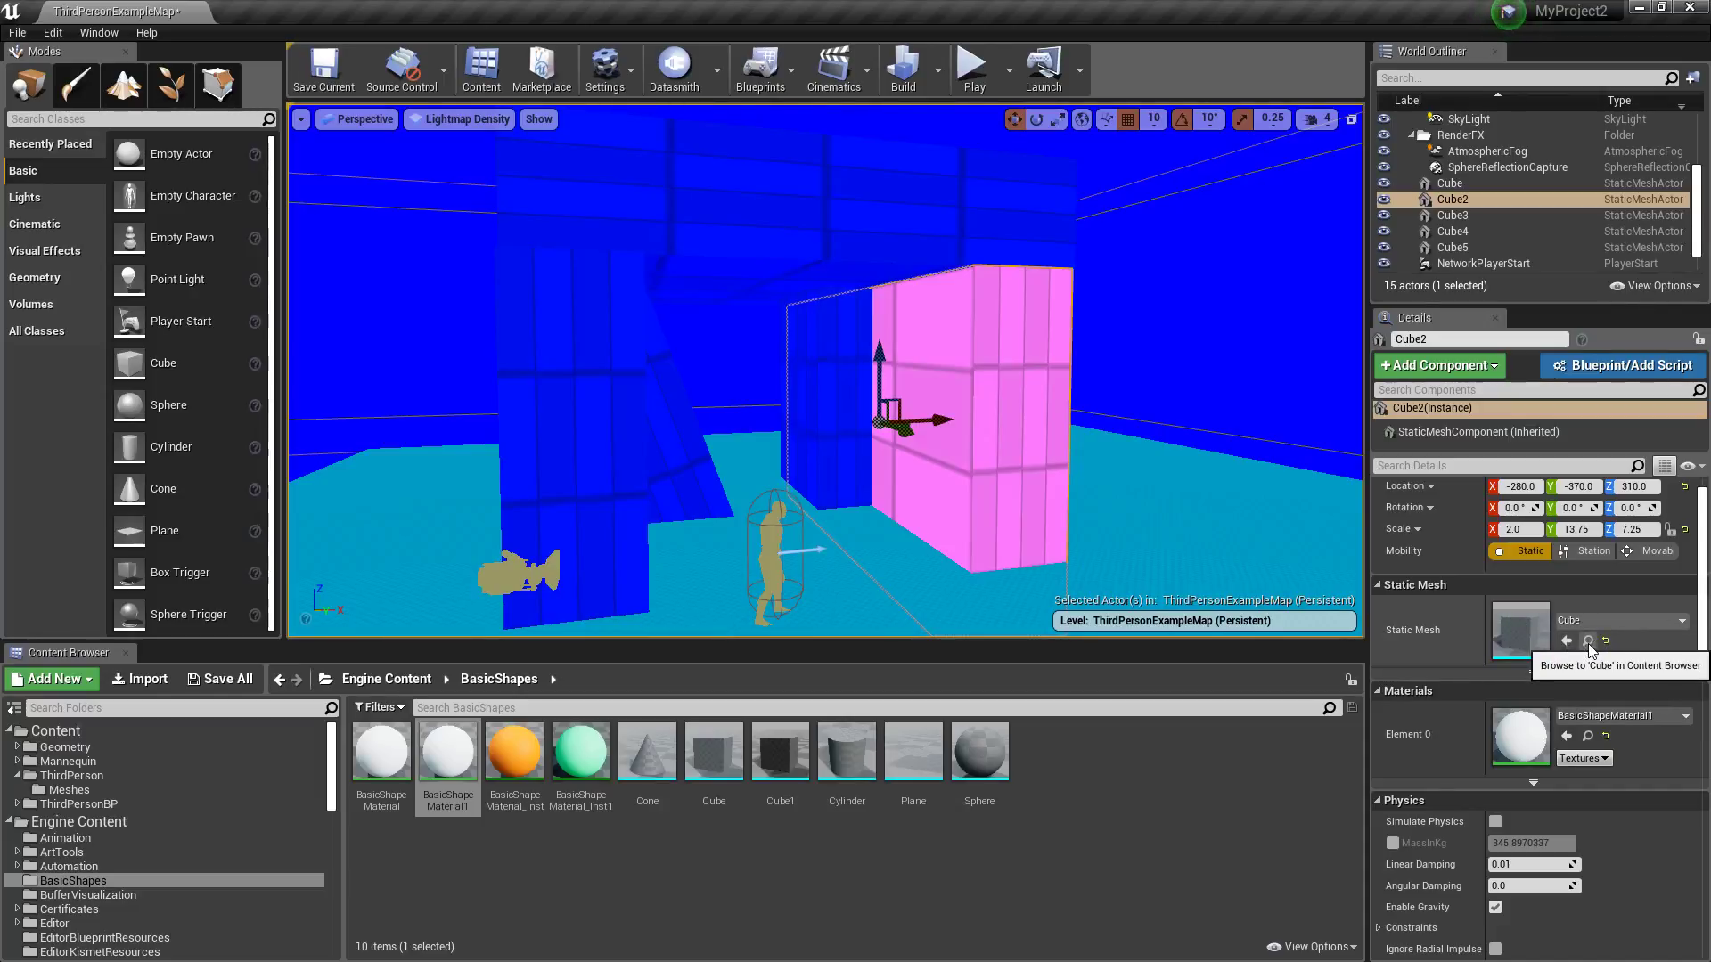
{"action": "left_click", "coordinate": [1587, 641]}
{"action": "double_click", "coordinate": [730, 760]}
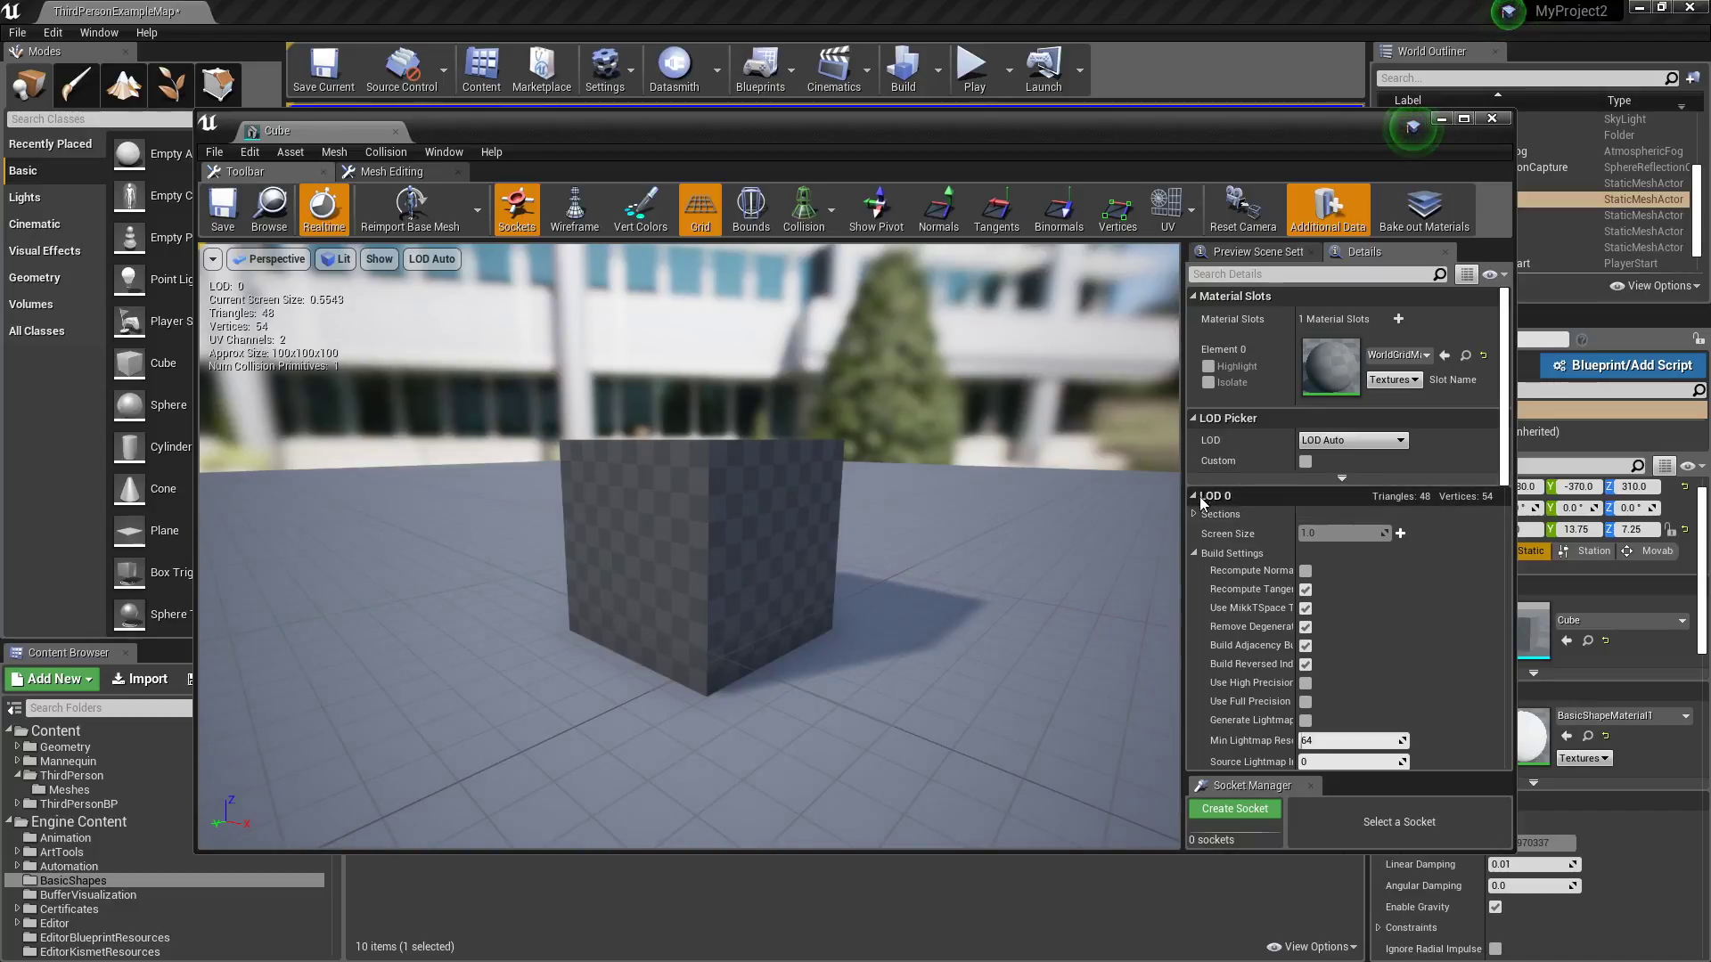
Step: Set the Cube mesh's Light Map Resolution to 128 in its general settings
{"action": "left_click", "coordinate": [1195, 553]}
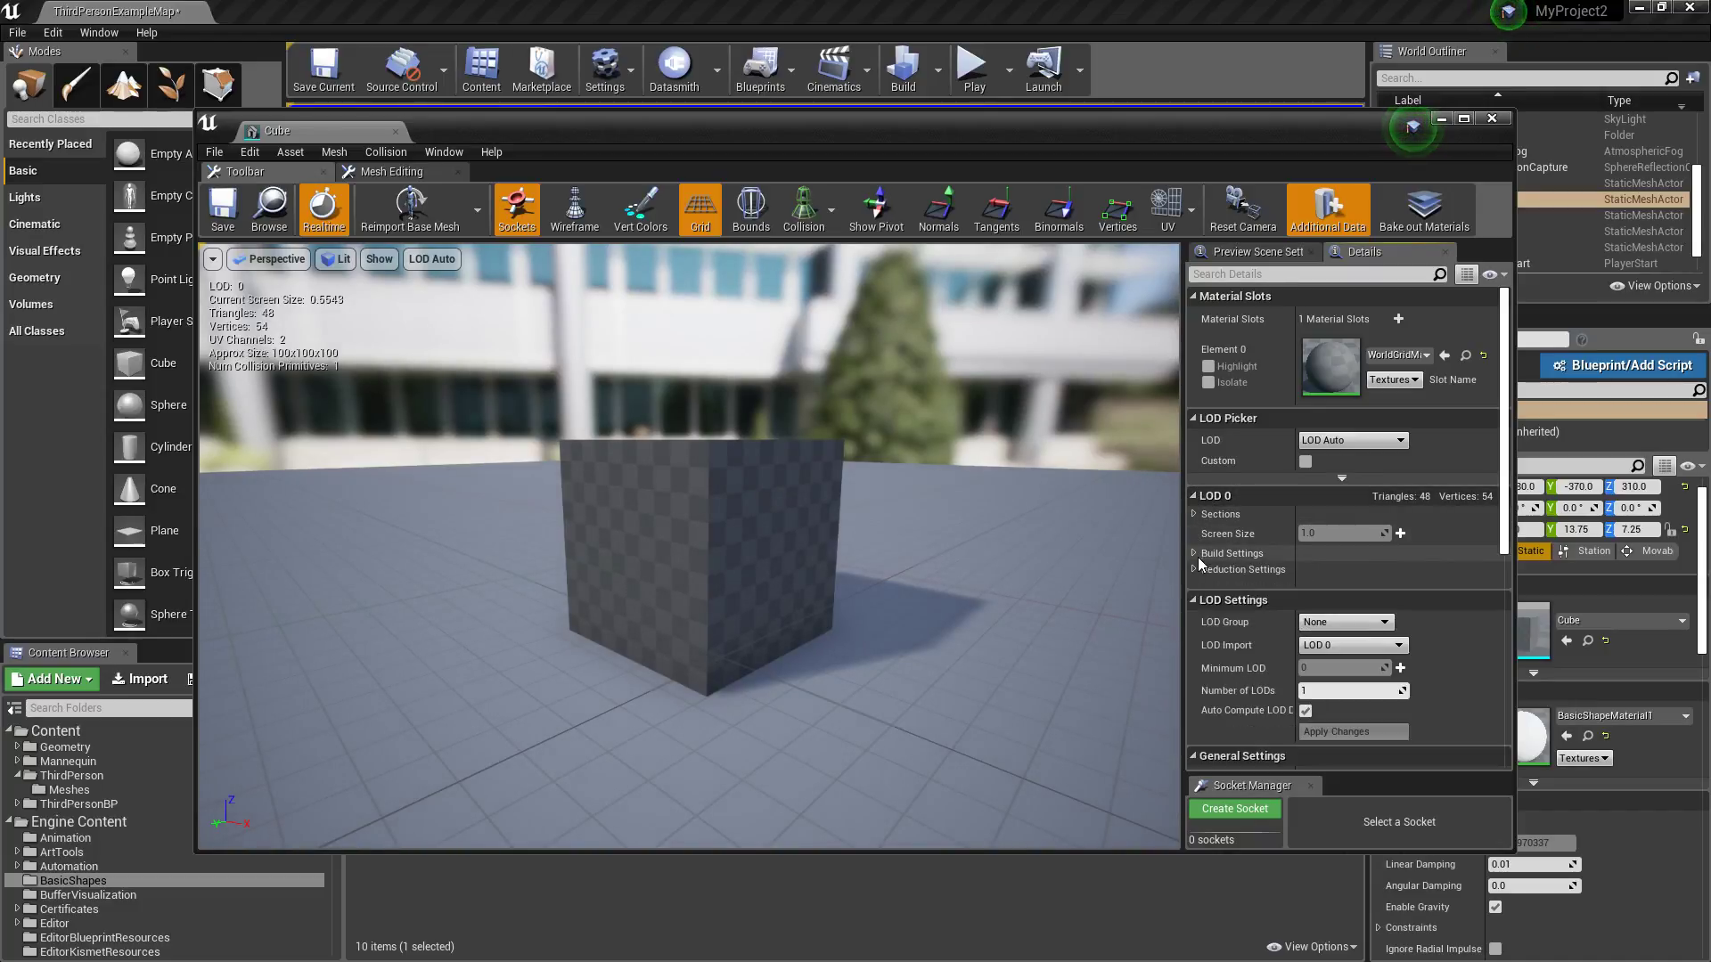
{"action": "left_click", "coordinate": [1195, 553]}
{"action": "scroll", "coordinate": [1251, 561], "scroll_direction": "down", "scroll_amount": 5}
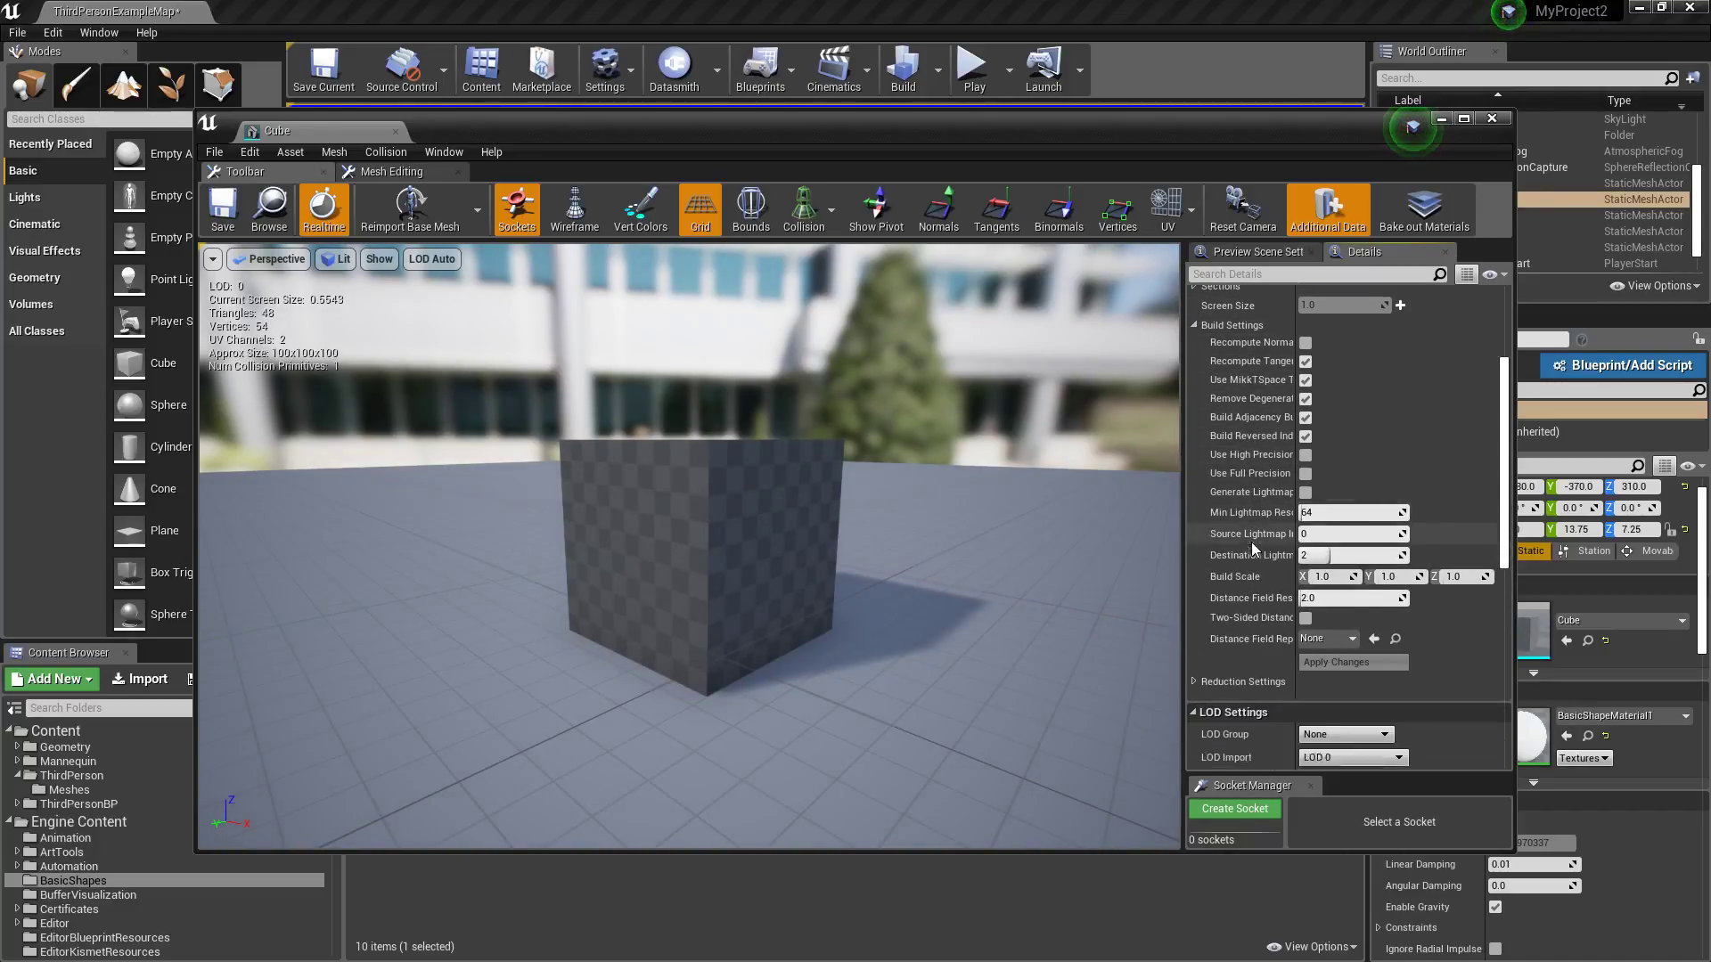
{"action": "left_click_drag", "start_coordinate": [1286, 464], "coordinate": [1329, 459]}
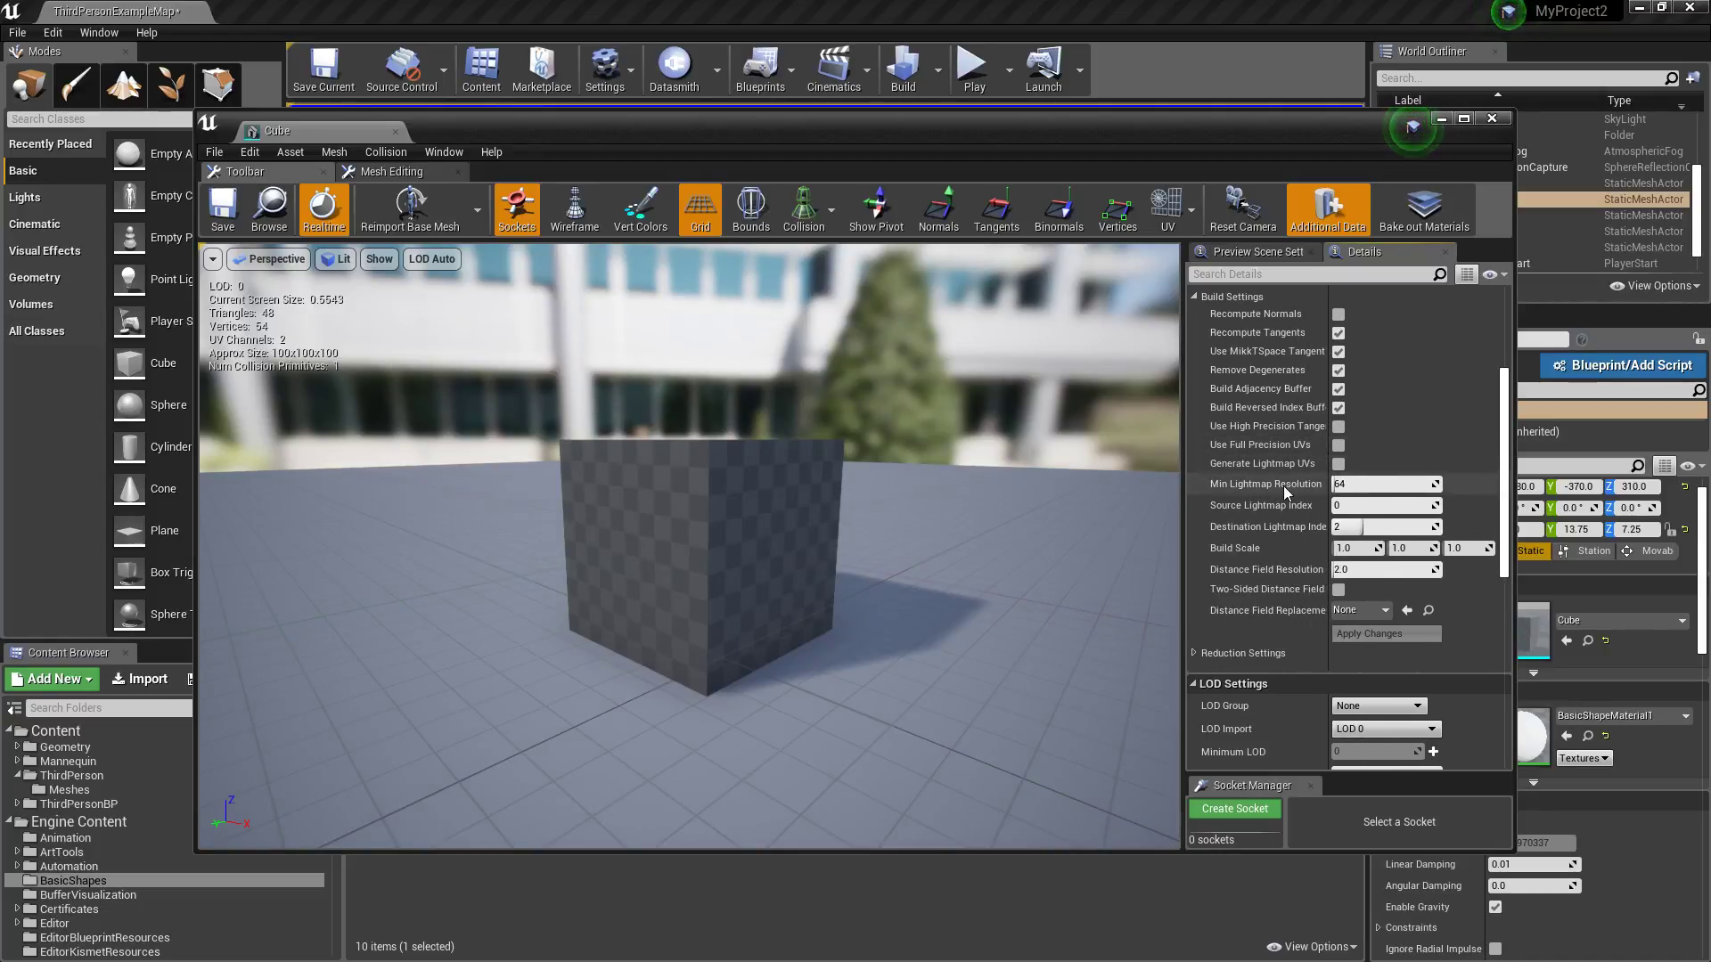
{"action": "scroll", "coordinate": [1274, 504], "scroll_direction": "down", "scroll_amount": 5}
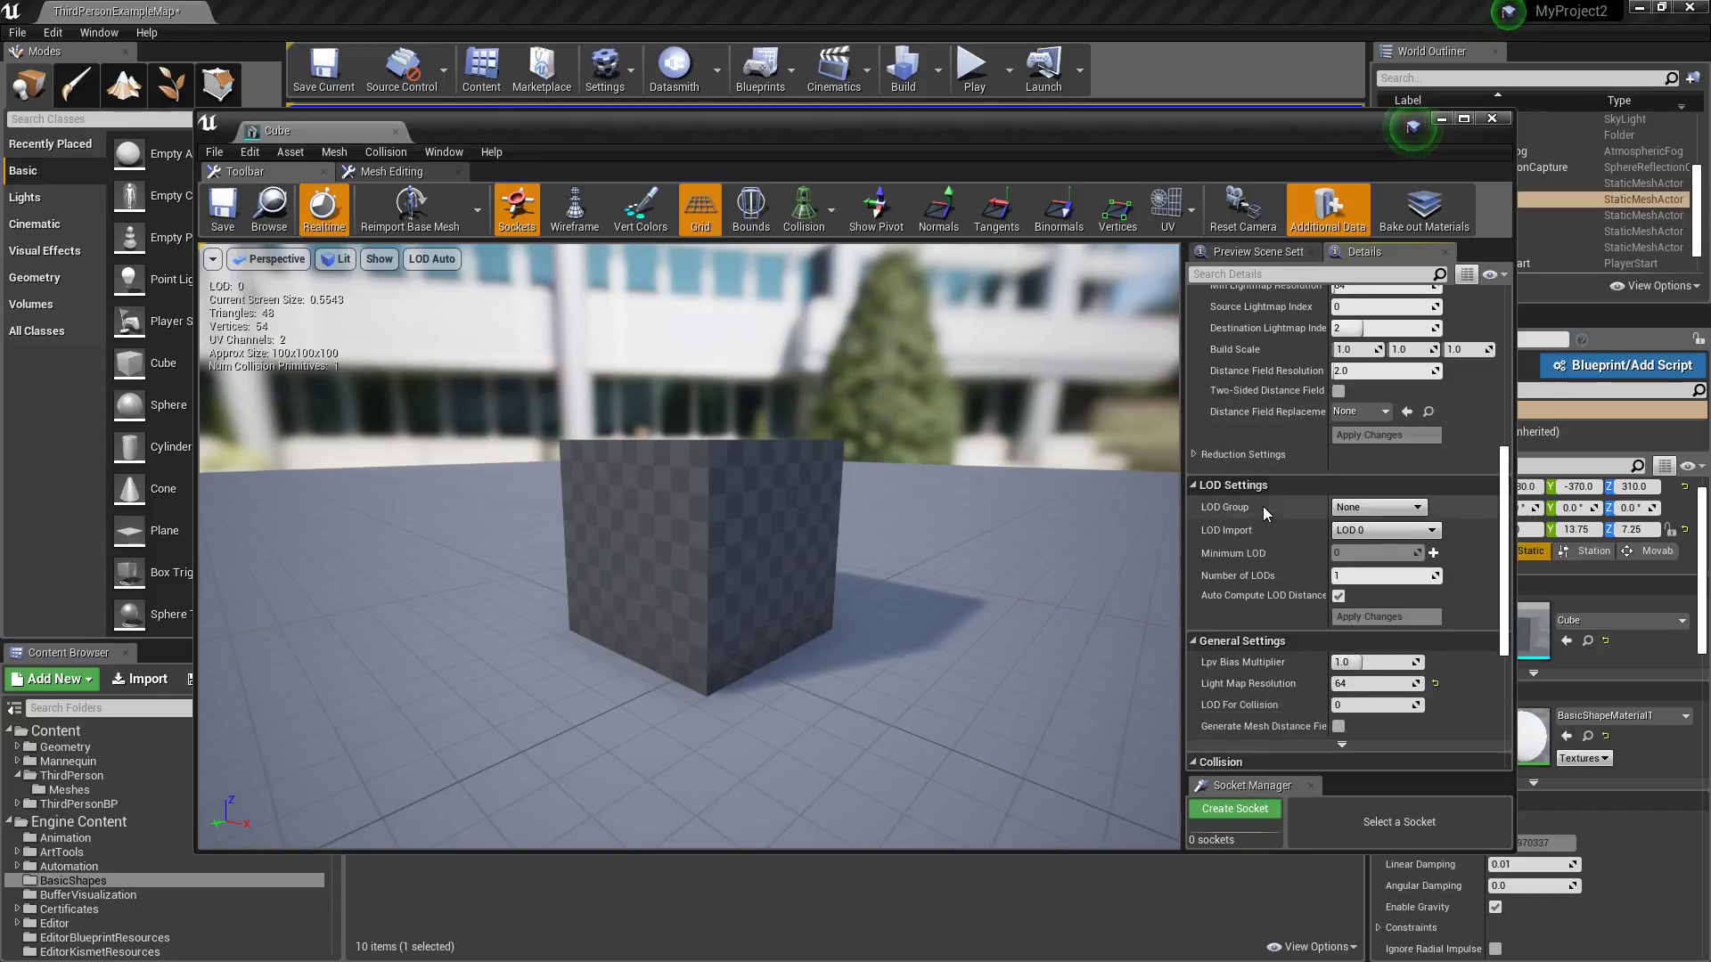
{"action": "scroll", "coordinate": [1260, 501], "scroll_direction": "down", "scroll_amount": 1}
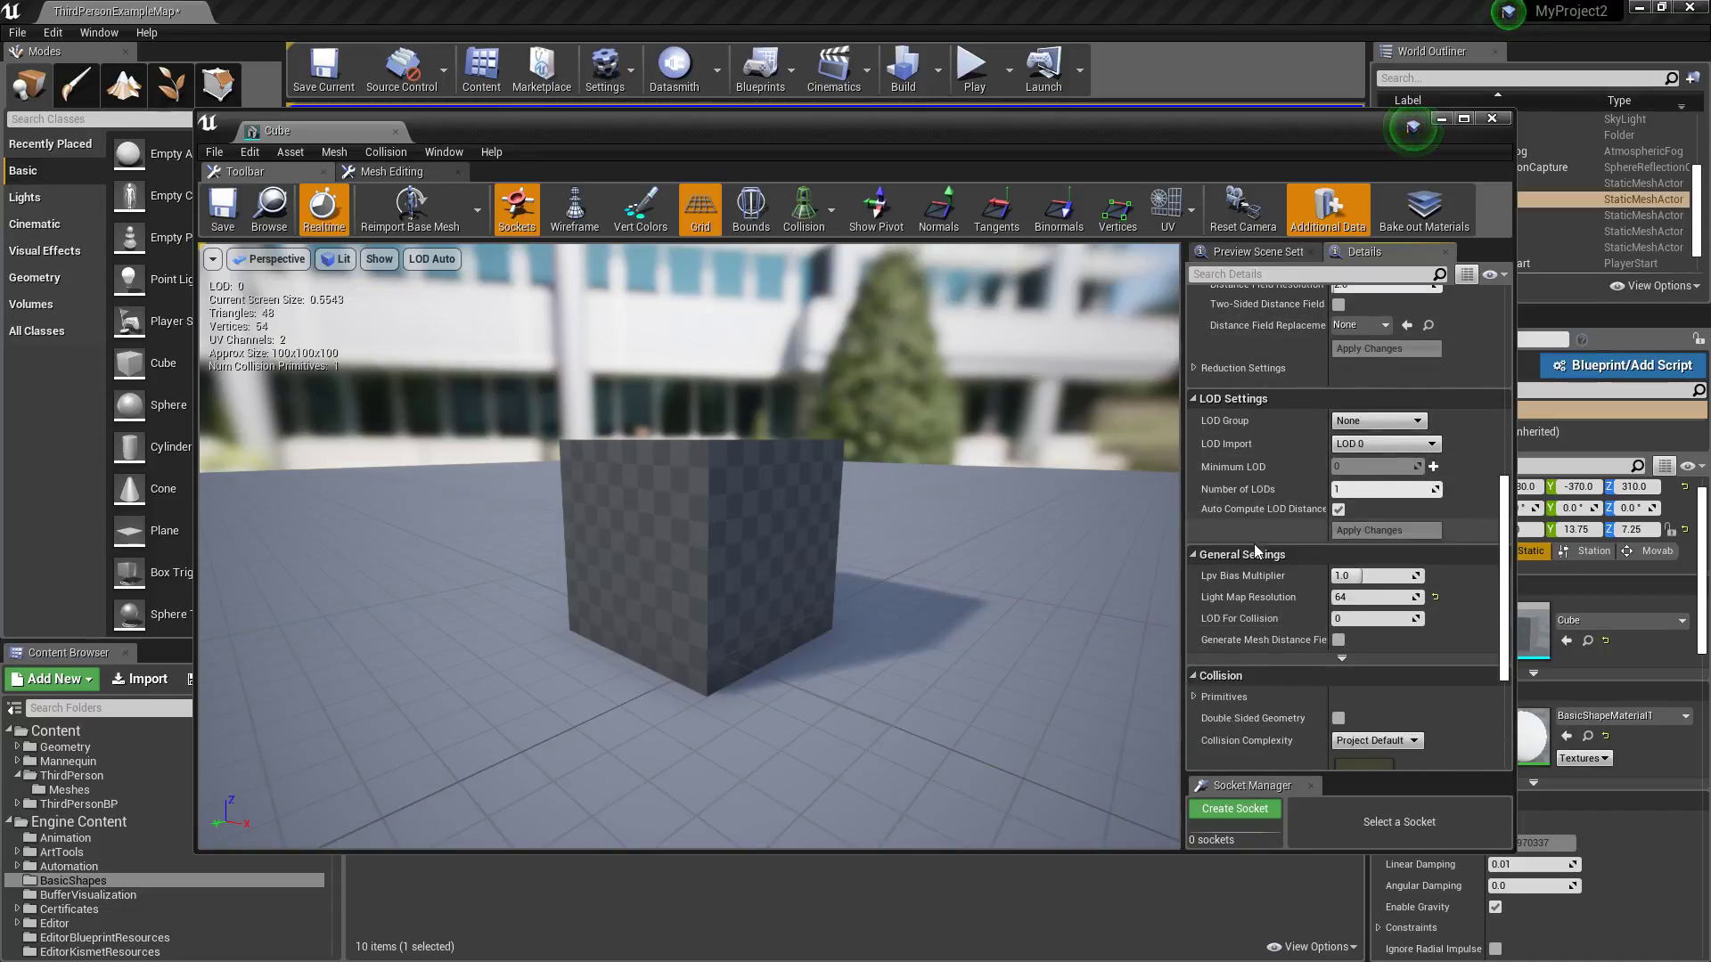
{"action": "left_click", "coordinate": [1377, 599]}
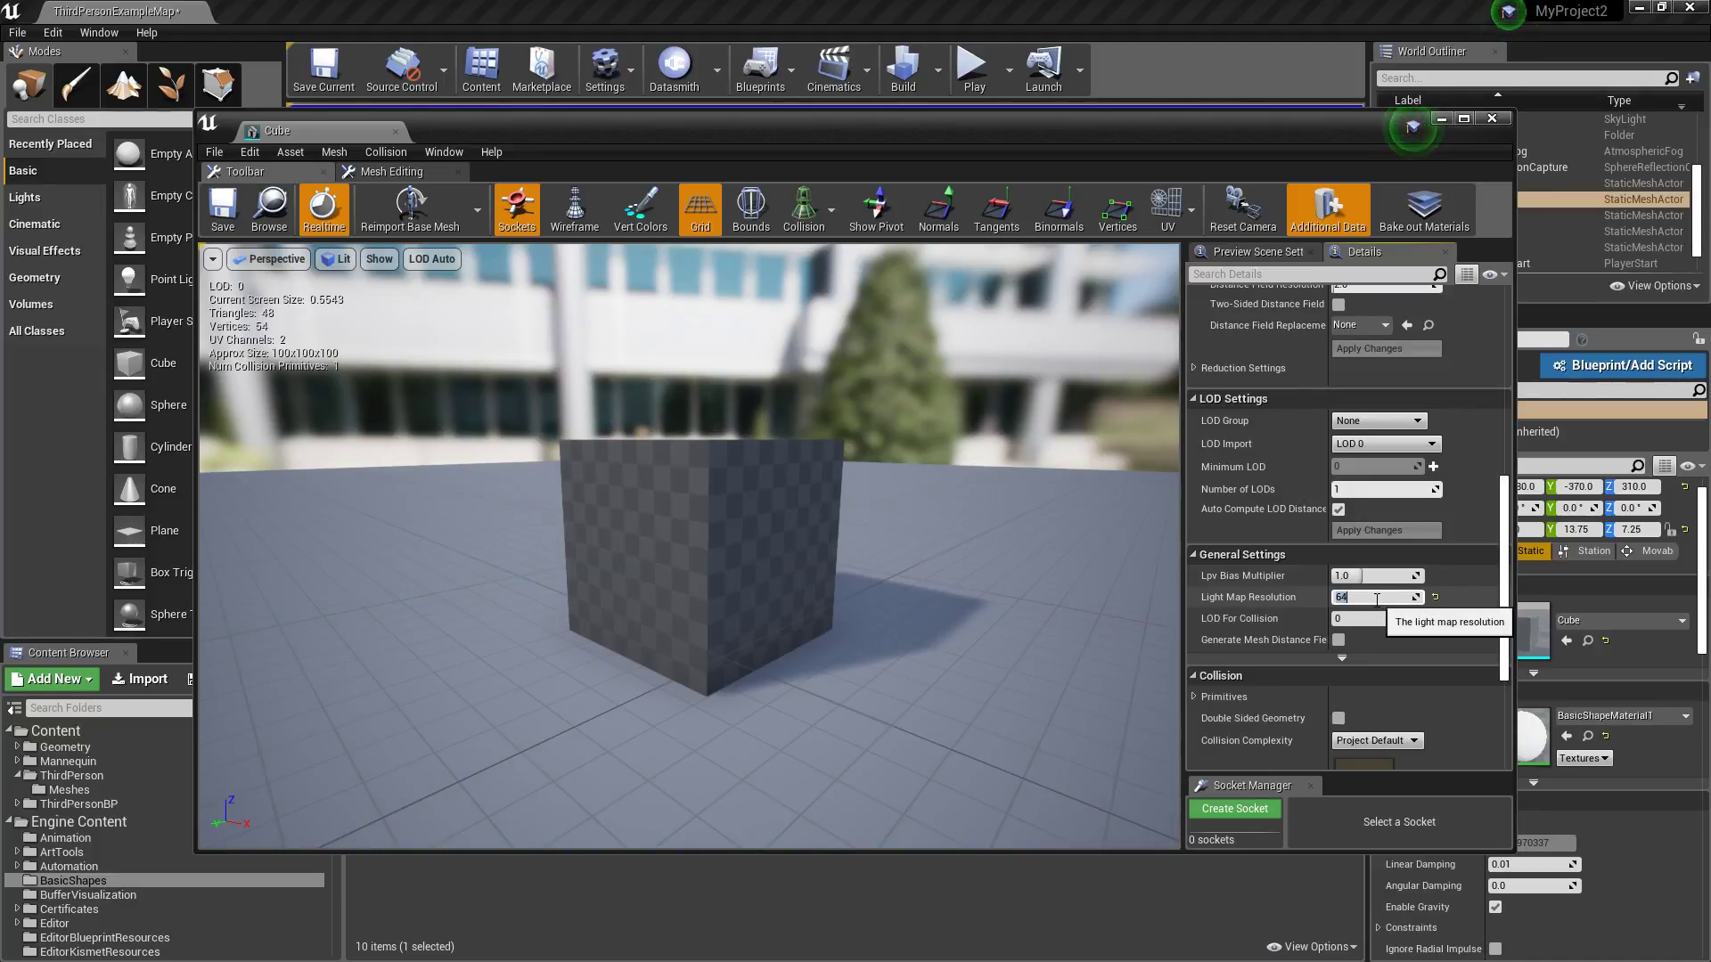
{"action": "type", "text": "128"}
{"action": "key", "text": "Return"}
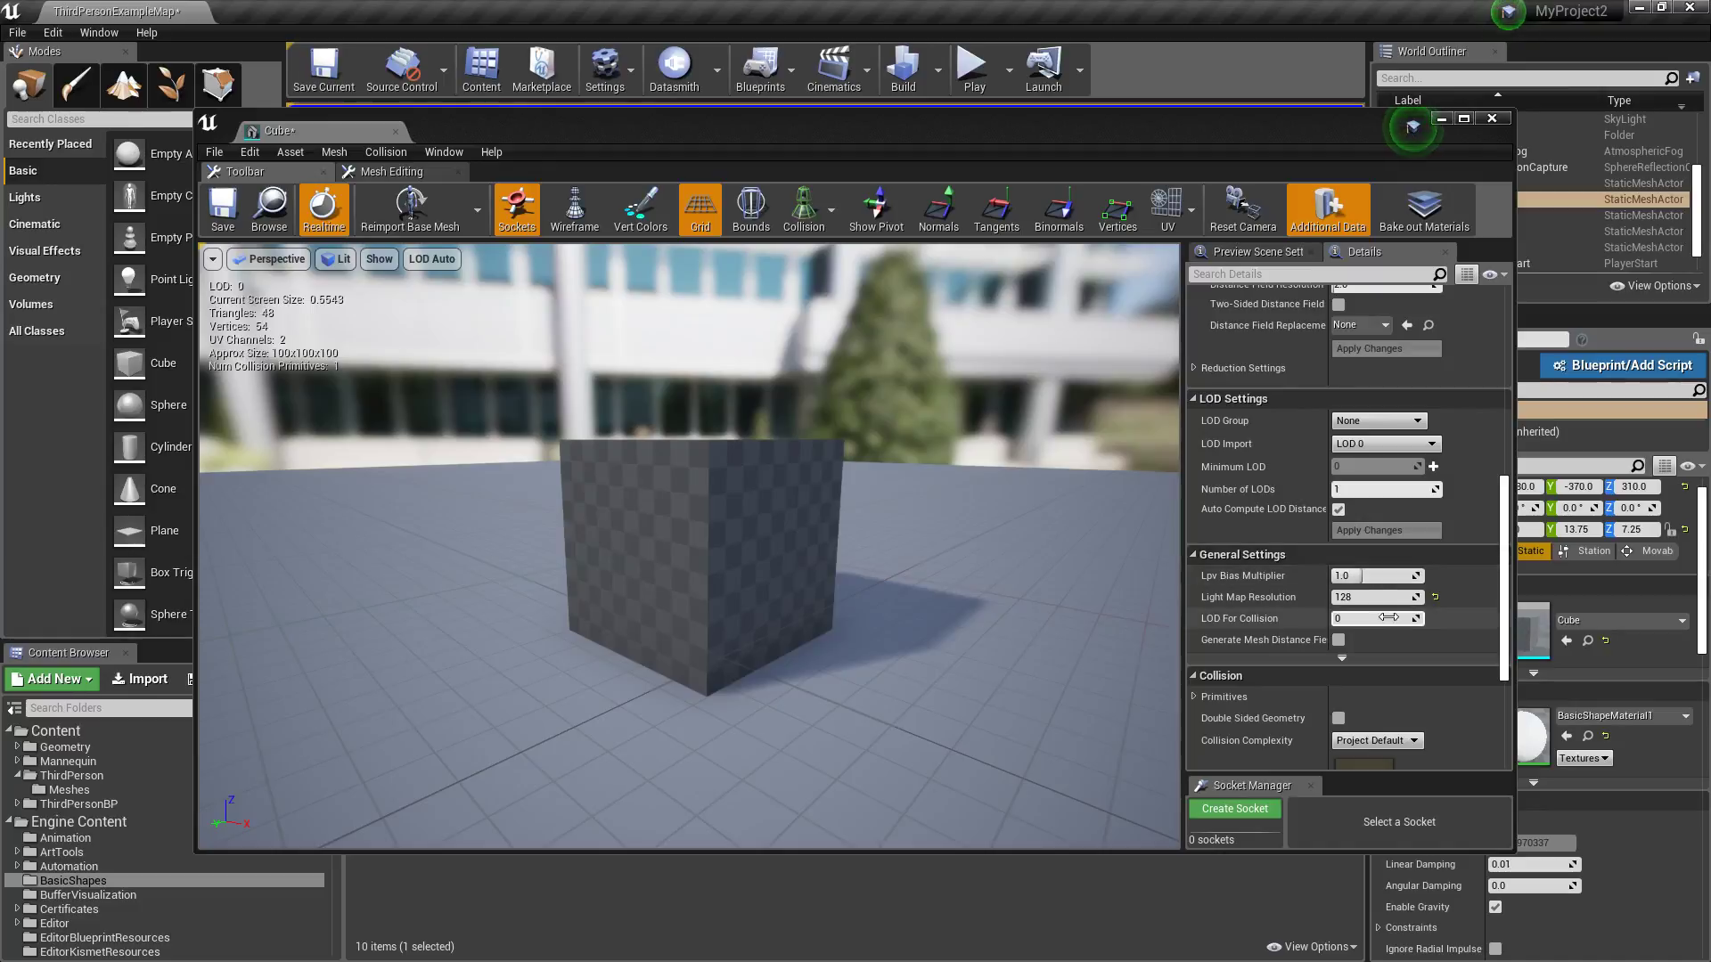
Step: Show the mesh's advanced general settings and check the Light Map Coordinate Index
{"action": "scroll", "coordinate": [1381, 595], "scroll_direction": "down", "scroll_amount": 2}
{"action": "left_click", "coordinate": [1363, 588]}
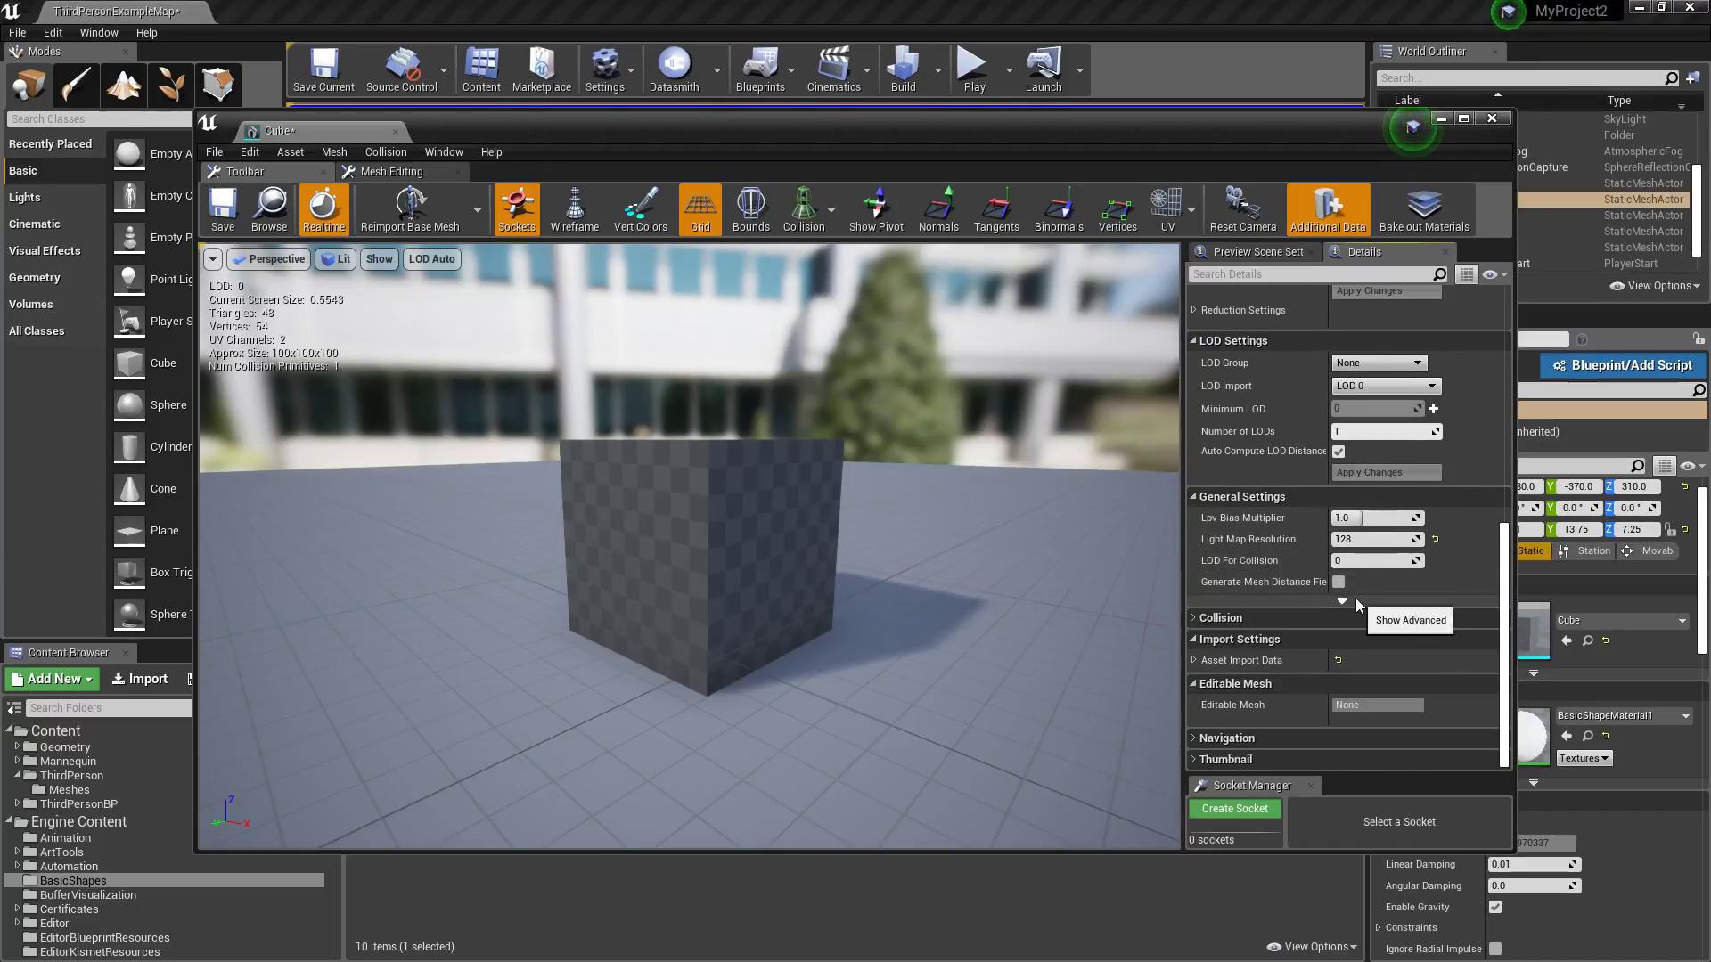
{"action": "left_click", "coordinate": [1357, 604]}
{"action": "scroll", "coordinate": [1409, 639], "scroll_direction": "down", "scroll_amount": 3}
{"action": "scroll", "coordinate": [1371, 550], "scroll_direction": "up", "scroll_amount": 2}
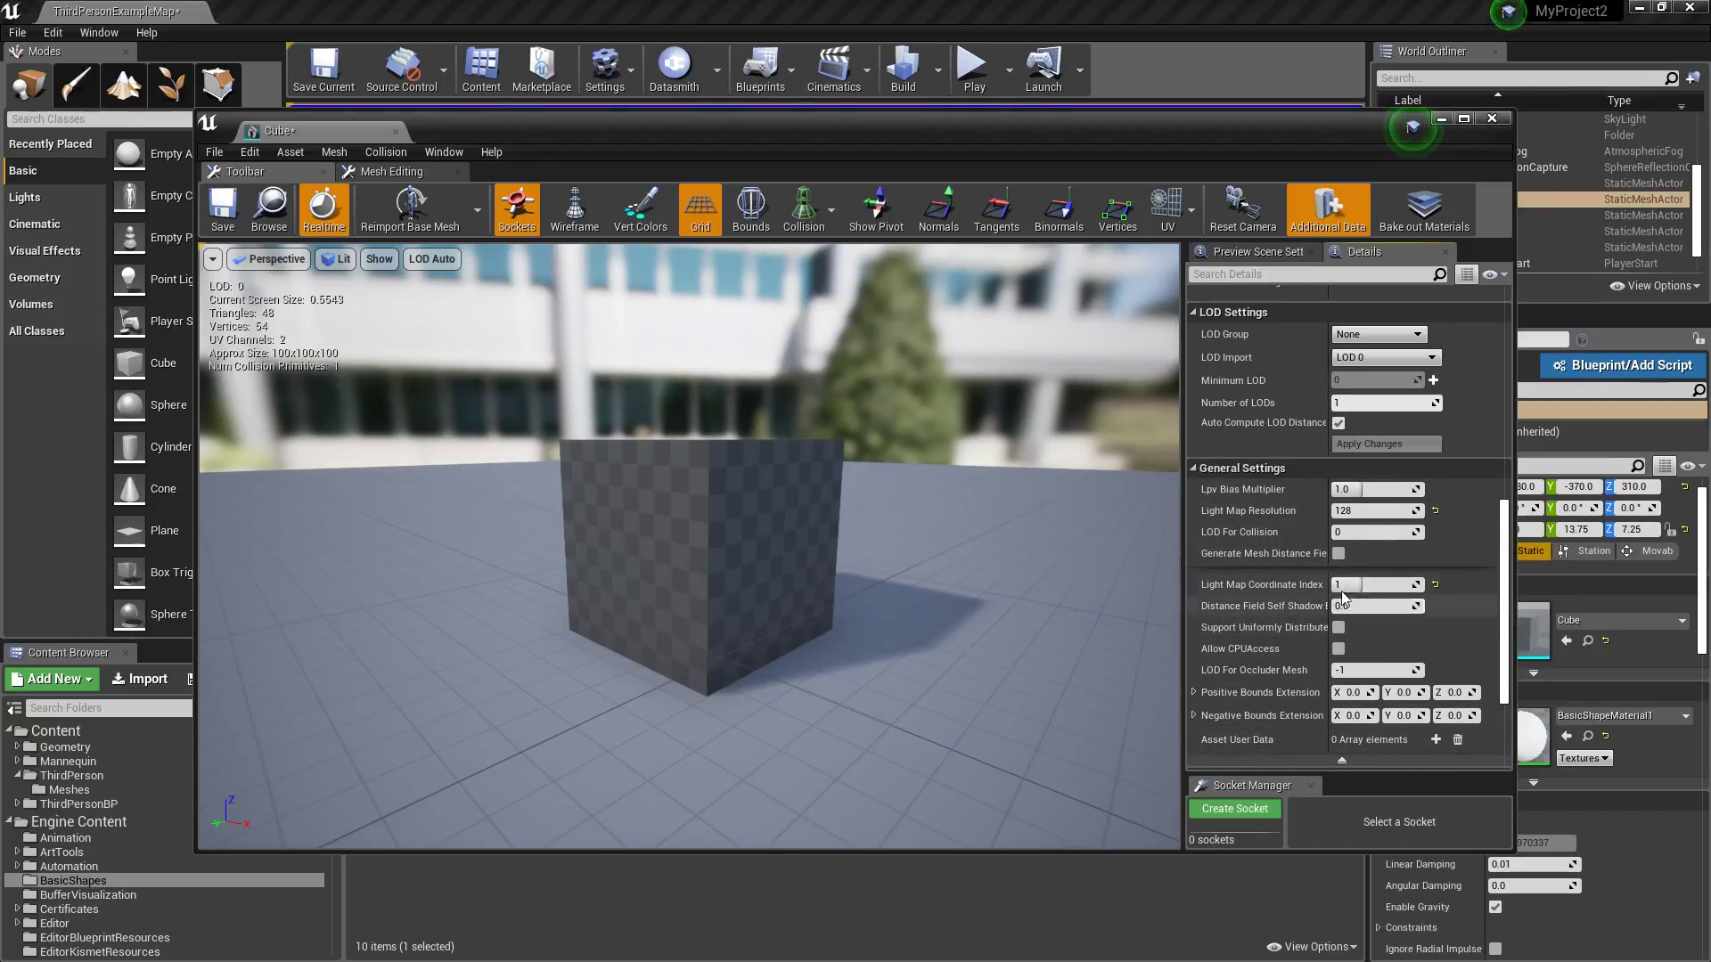
Step: Try to save the Cube mesh asset, dismiss the messages and close the mesh editor
{"action": "left_click", "coordinate": [222, 209]}
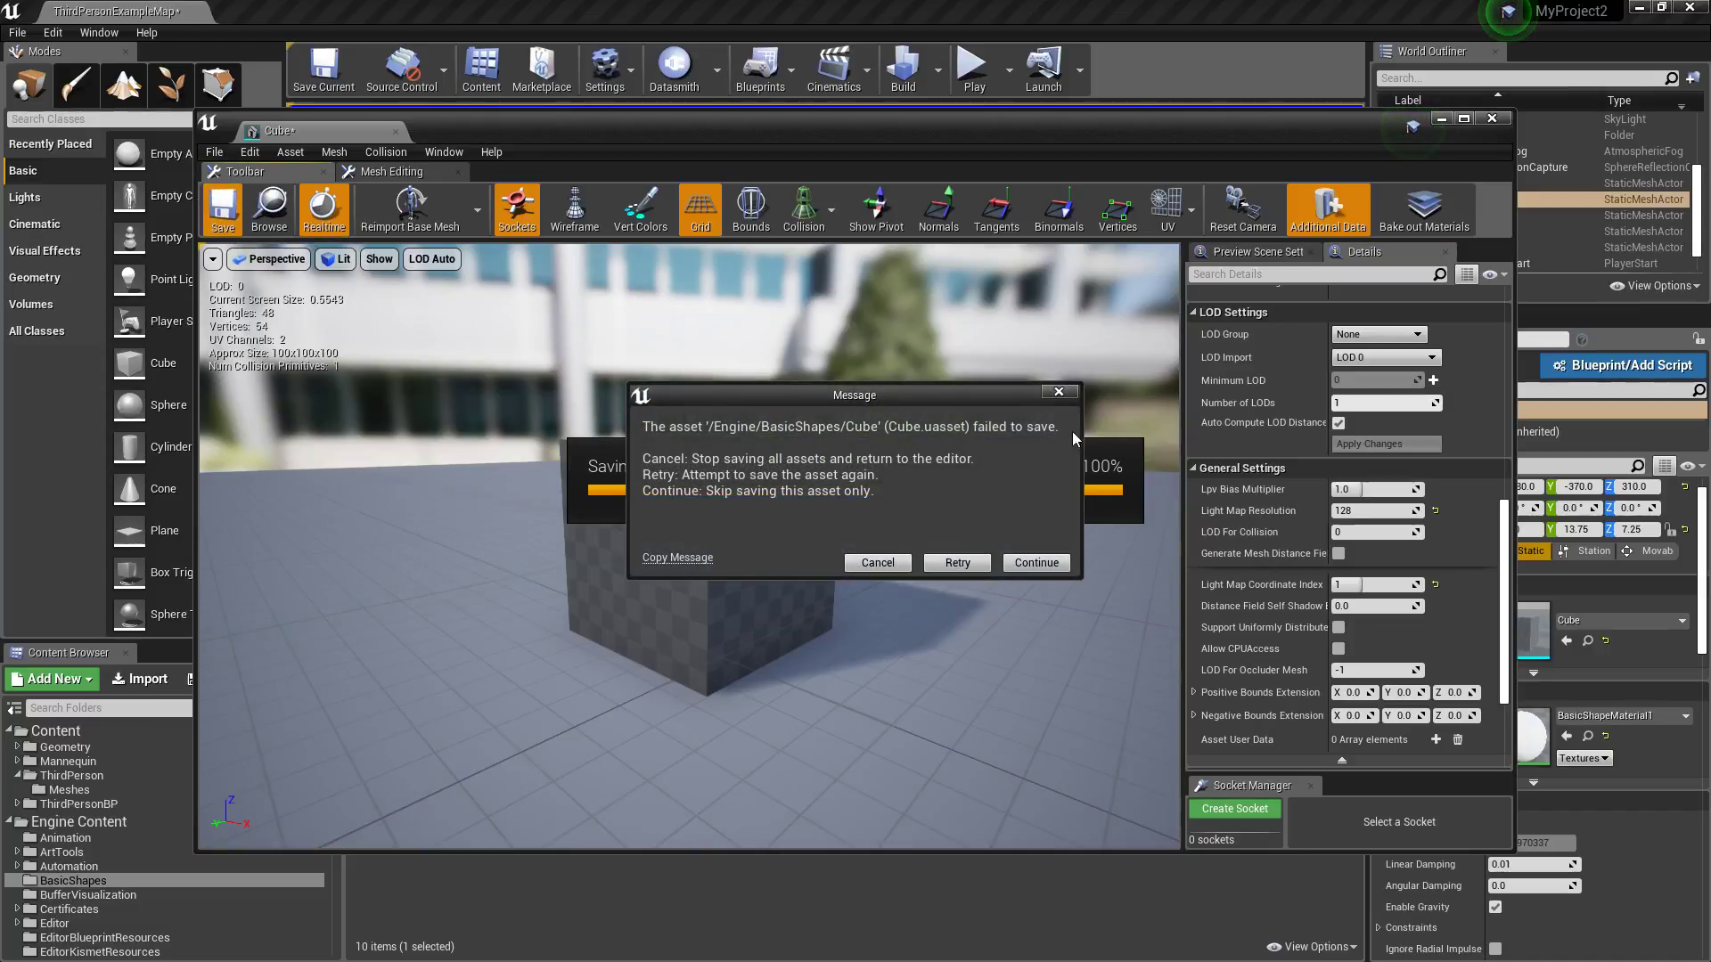
{"action": "left_click", "coordinate": [900, 565]}
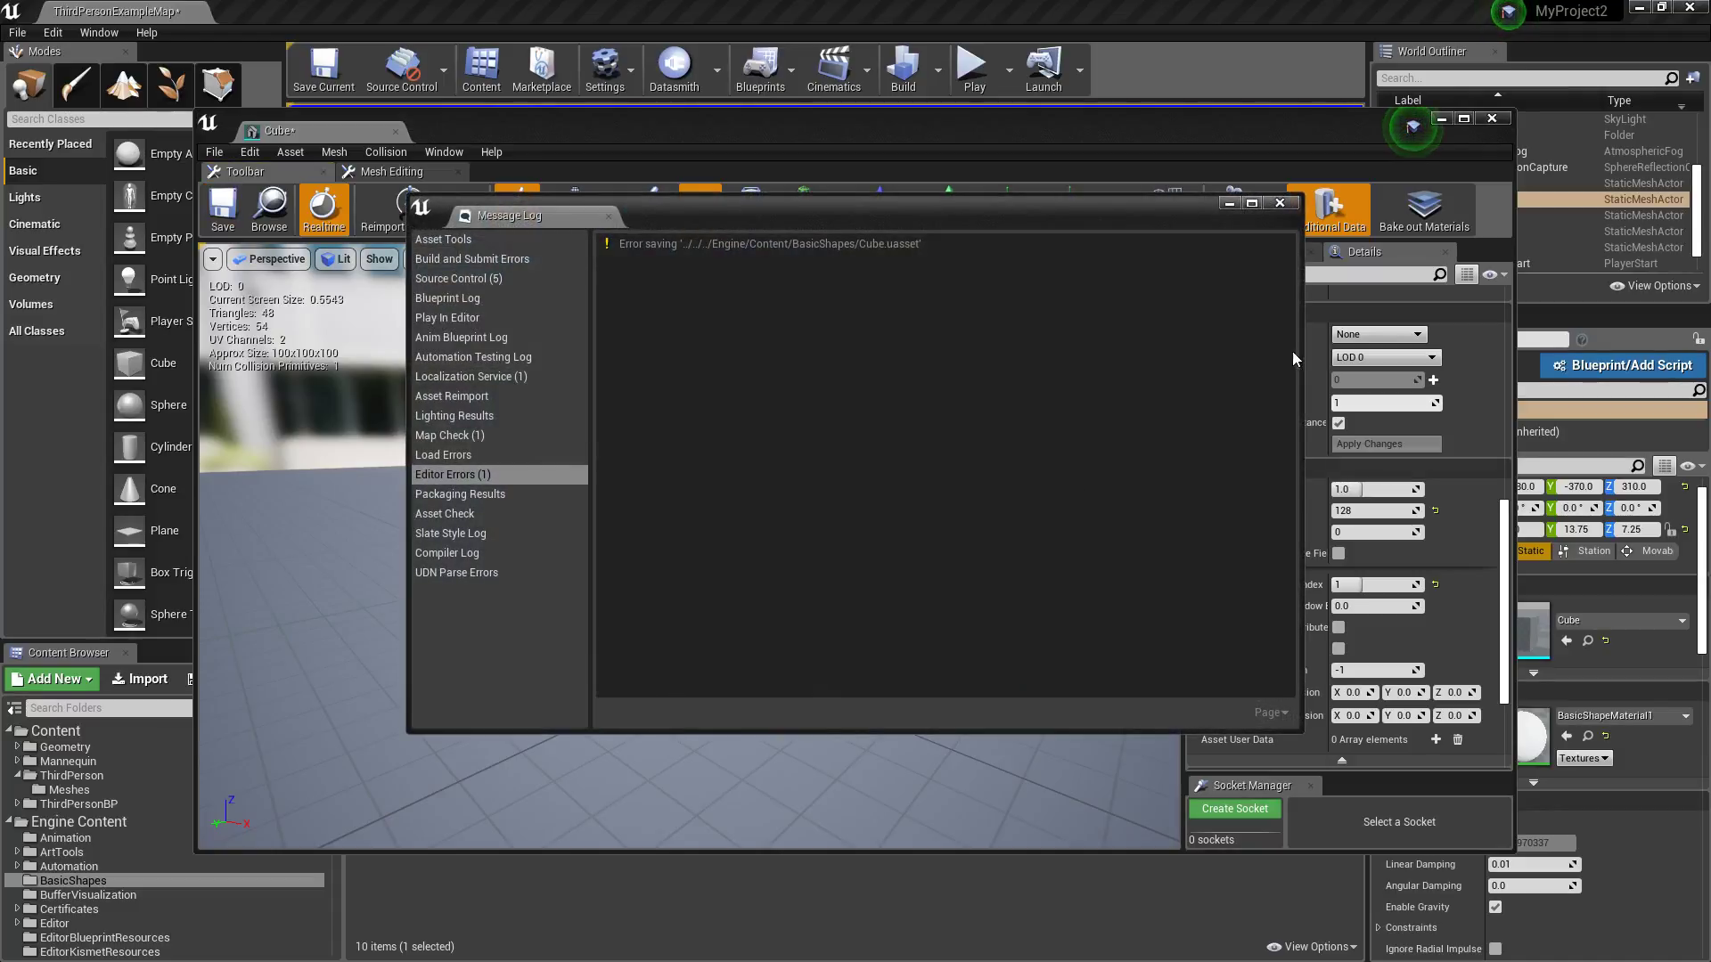
{"action": "left_click", "coordinate": [1280, 203]}
{"action": "left_click", "coordinate": [1492, 117]}
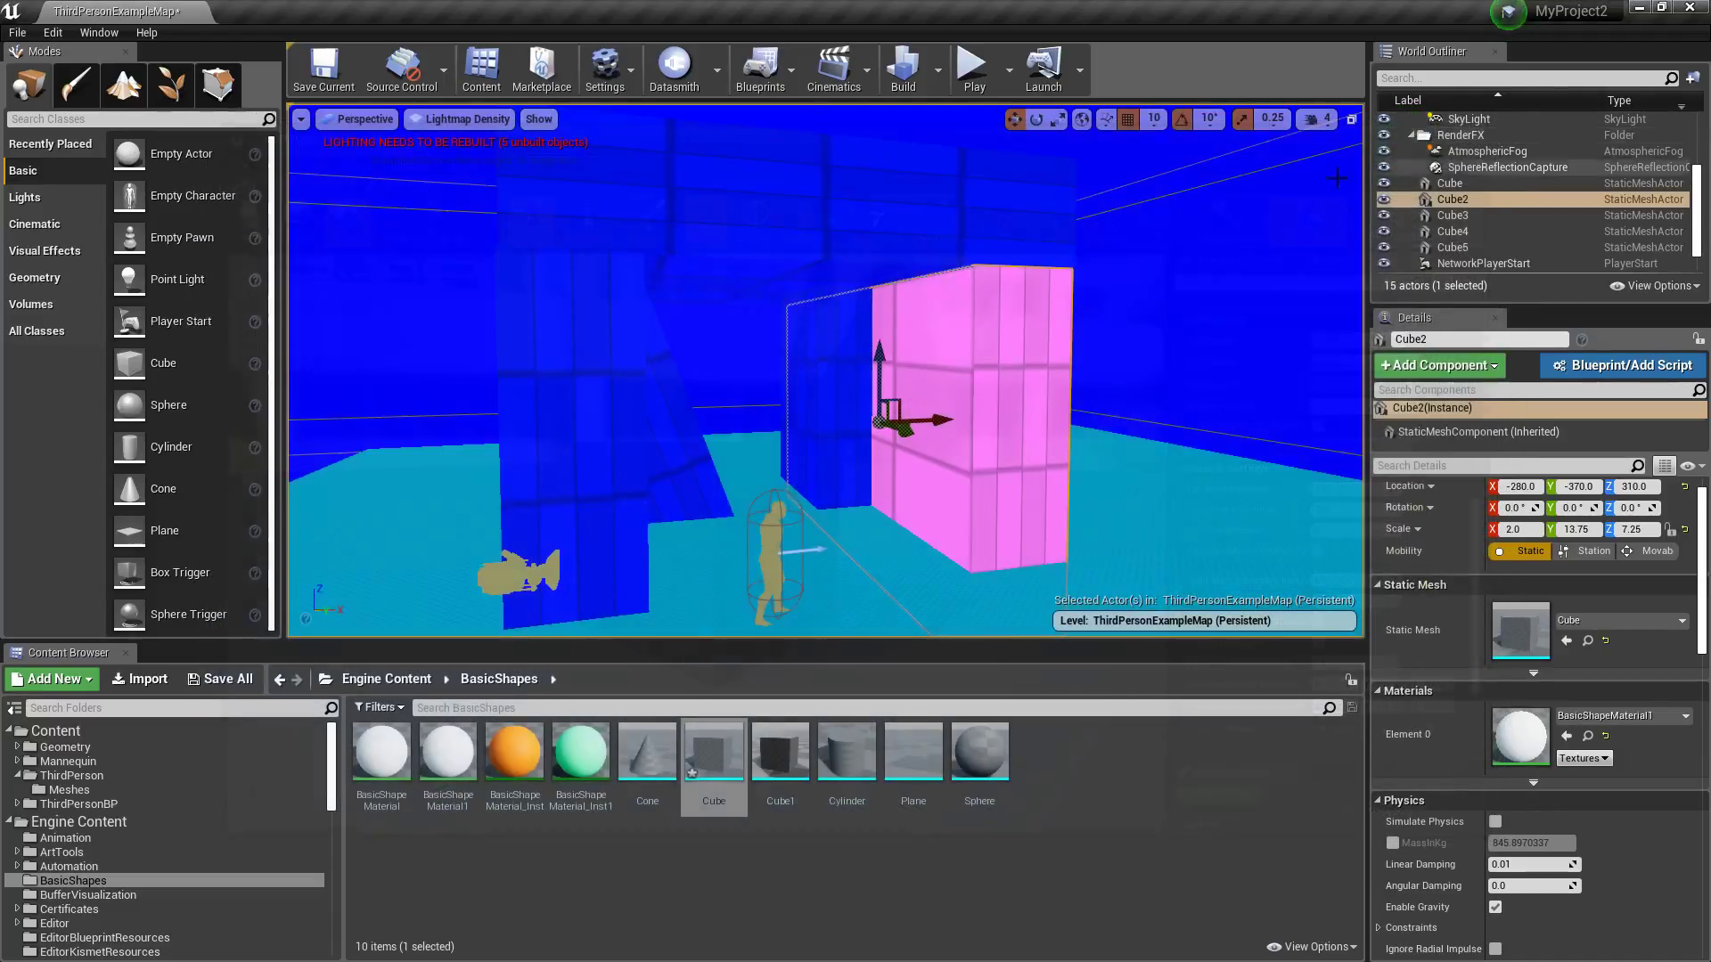
Step: Enable Overridden Light Map Res for the wall Cube2, set it to 64 and clear the selection
{"action": "right_click_drag", "start_coordinate": [913, 362], "coordinate": [933, 365]}
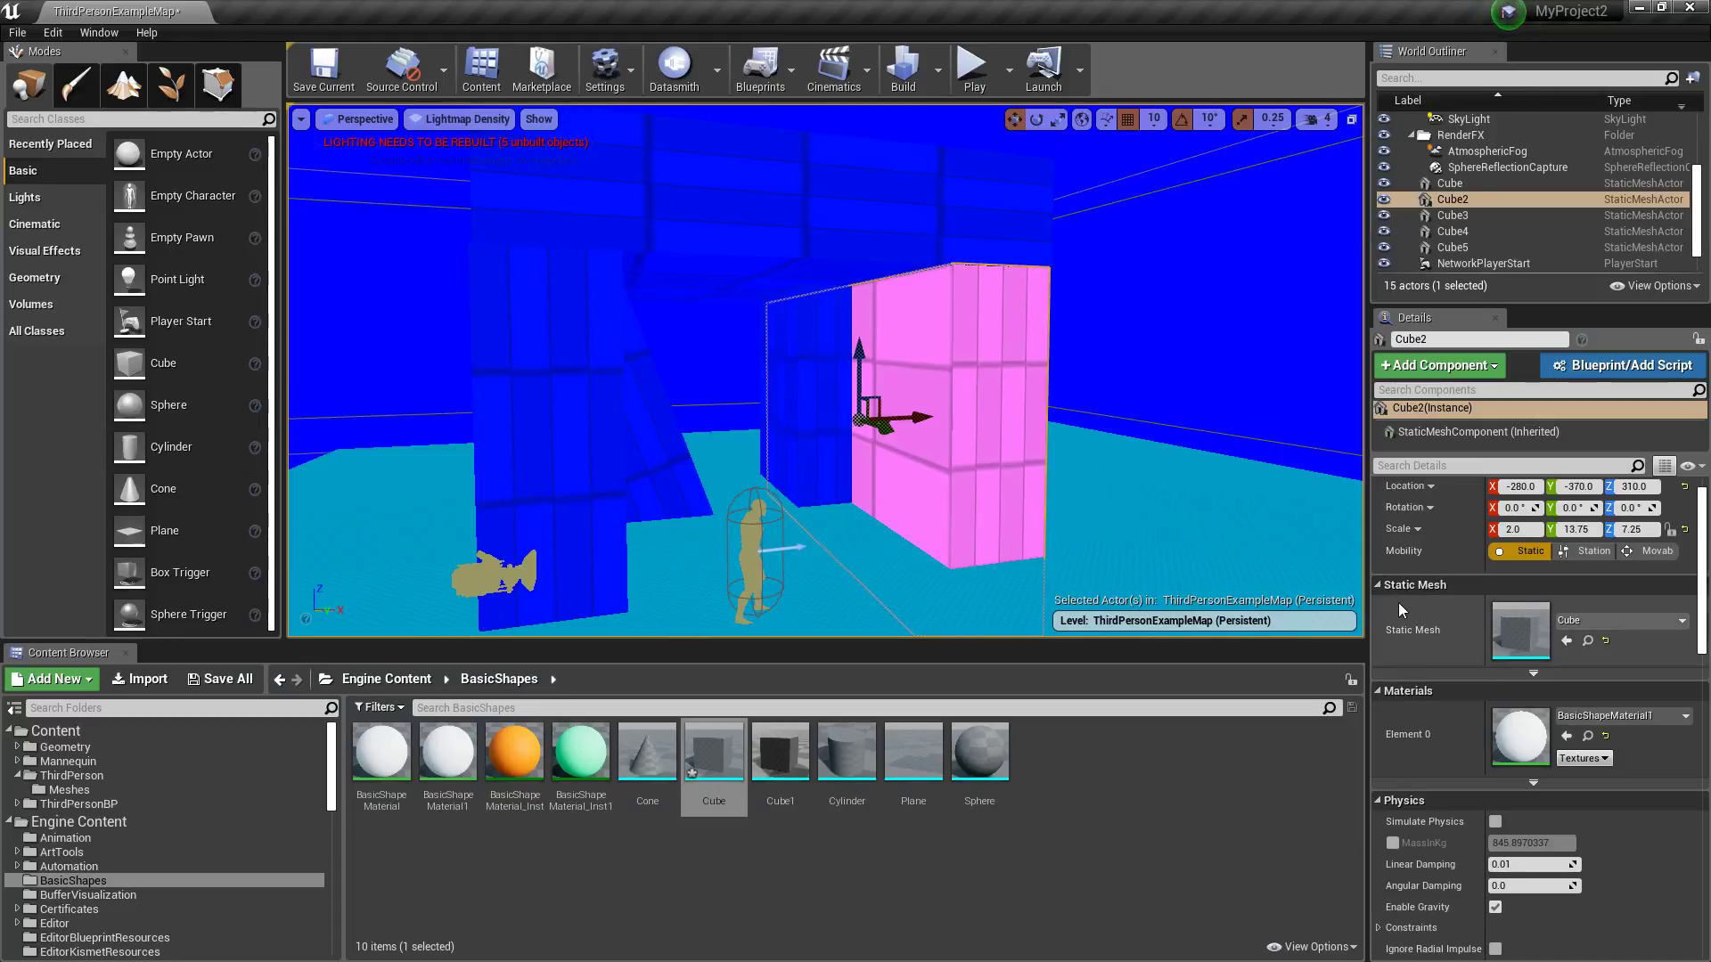
{"action": "right_click_drag", "start_coordinate": [1126, 339], "coordinate": [1114, 355]}
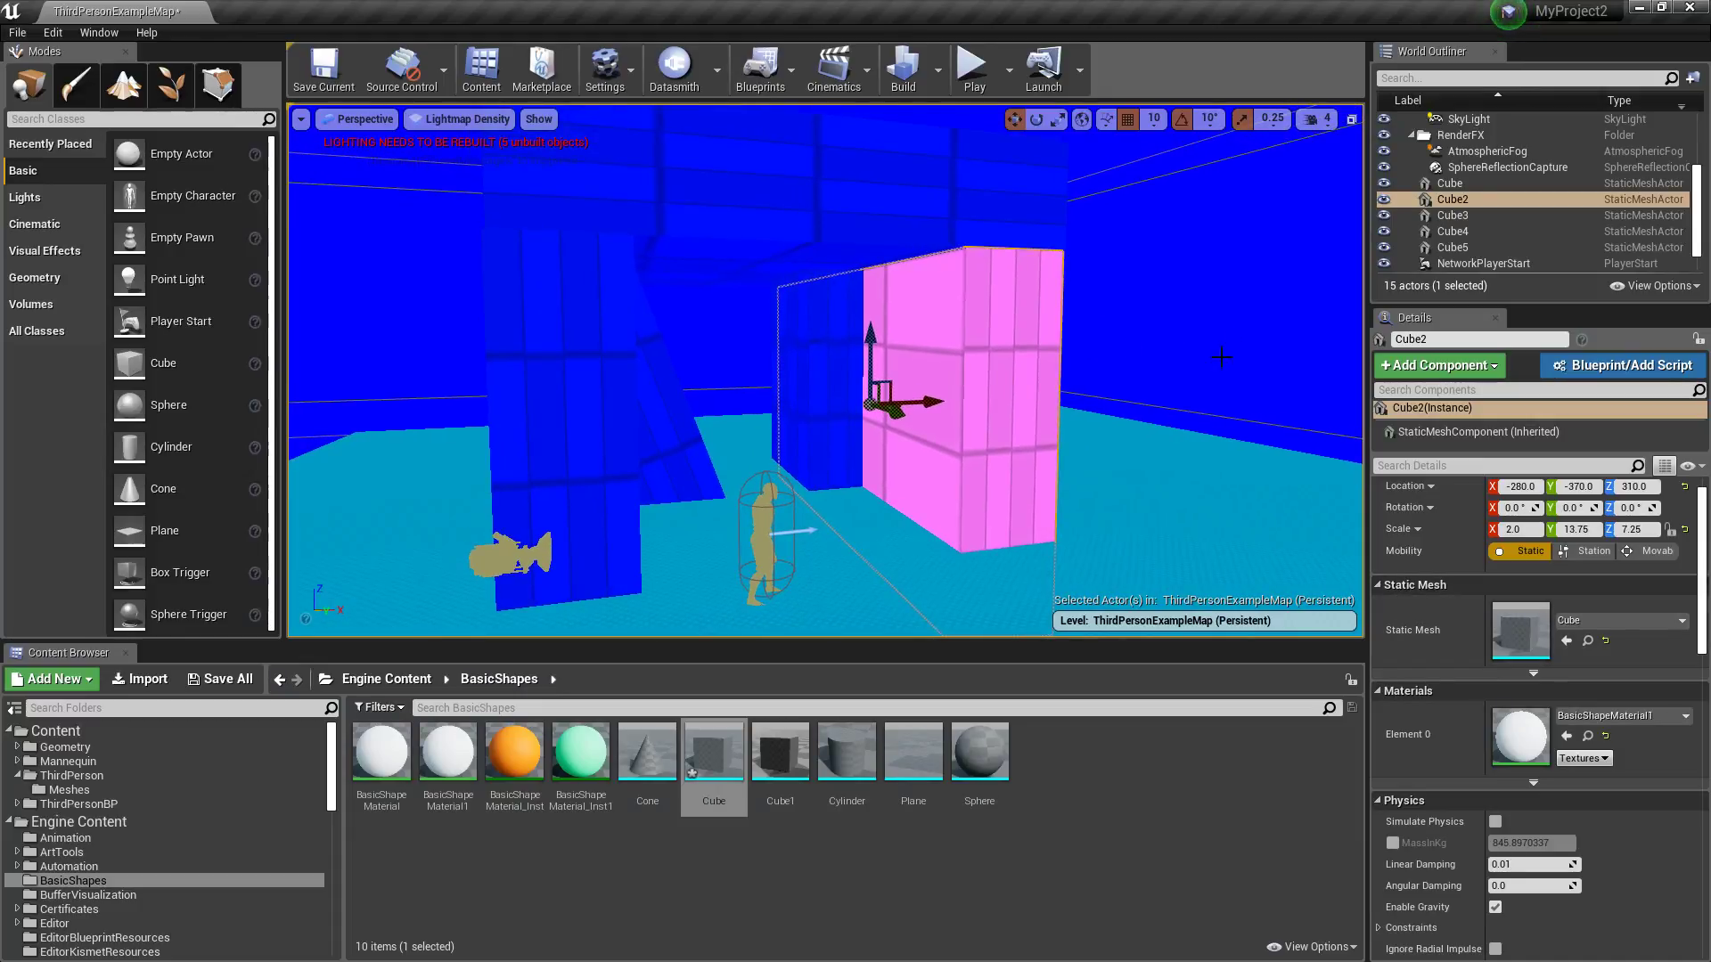
{"action": "scroll", "coordinate": [1504, 629], "scroll_direction": "down", "scroll_amount": 4}
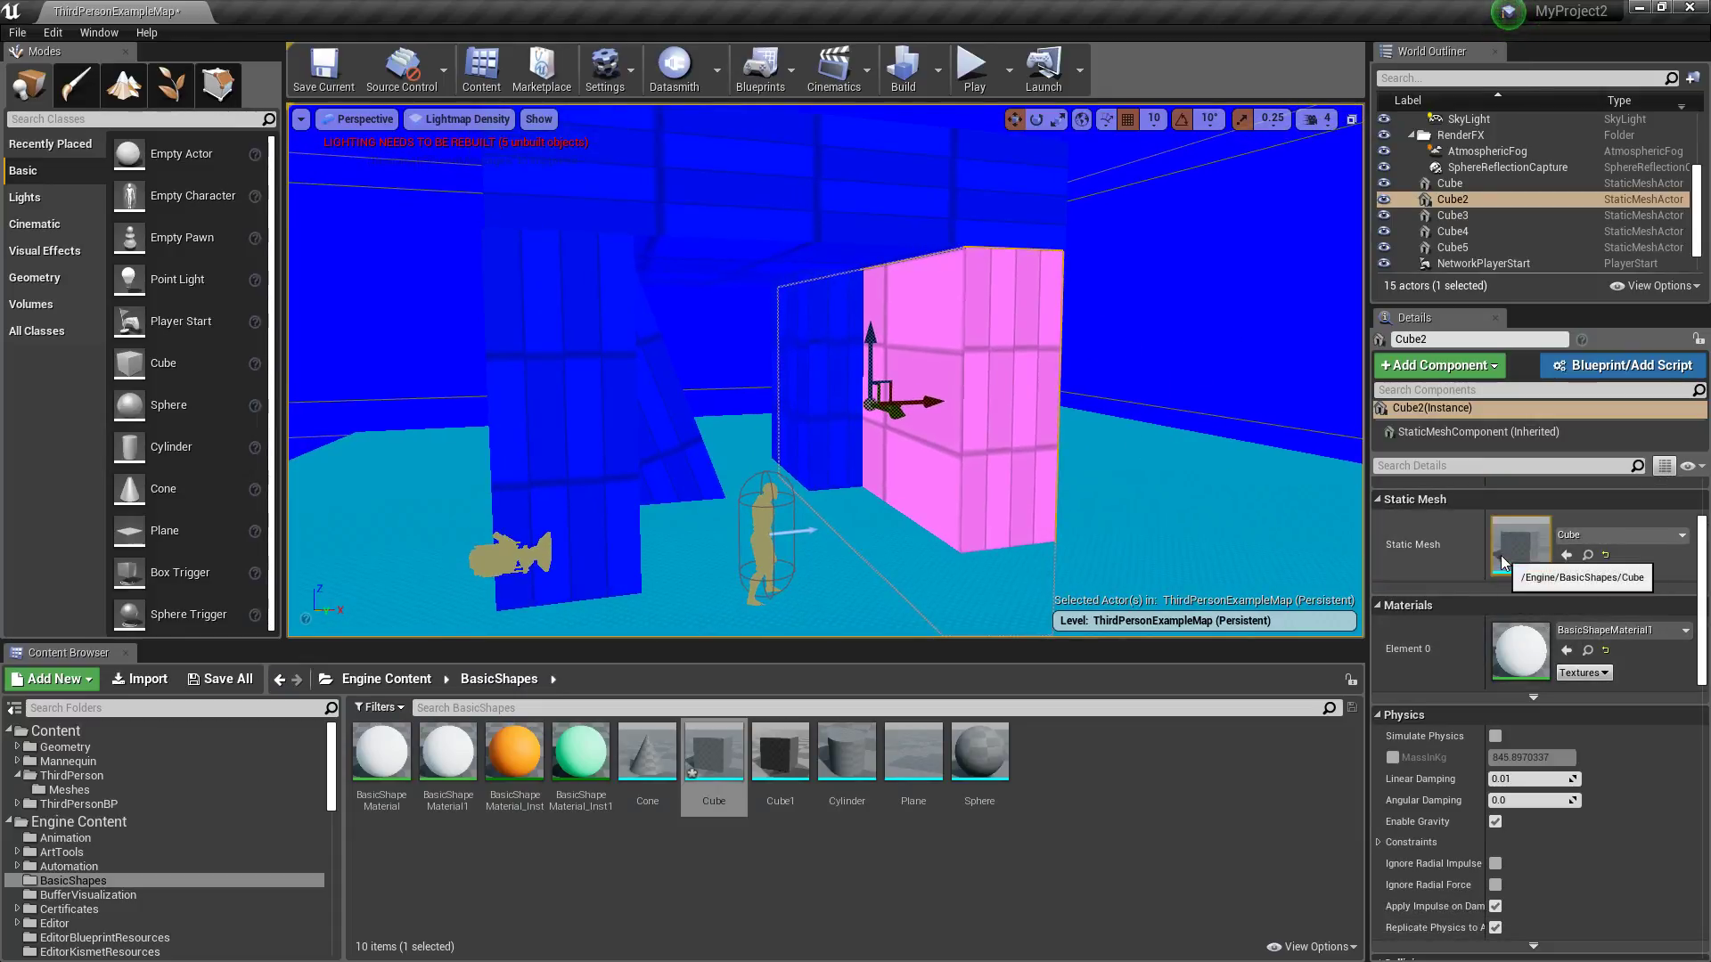
{"action": "scroll", "coordinate": [1504, 555], "scroll_direction": "up", "scroll_amount": 3}
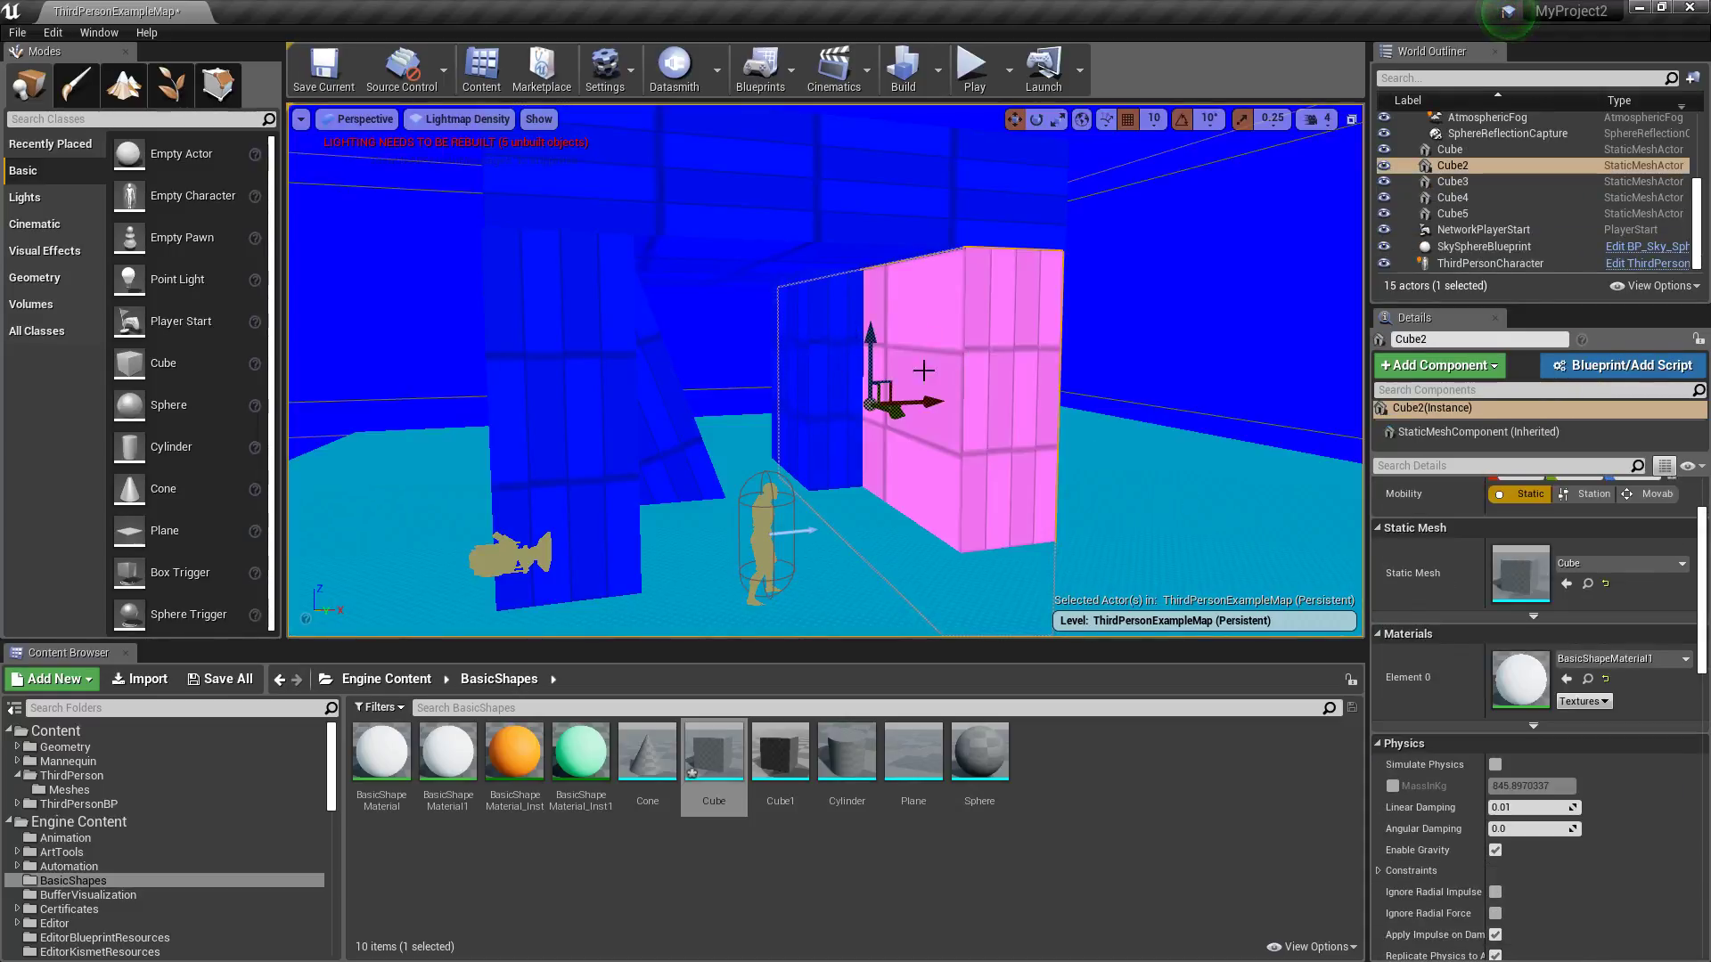
{"action": "scroll", "coordinate": [1444, 622], "scroll_direction": "down", "scroll_amount": 5}
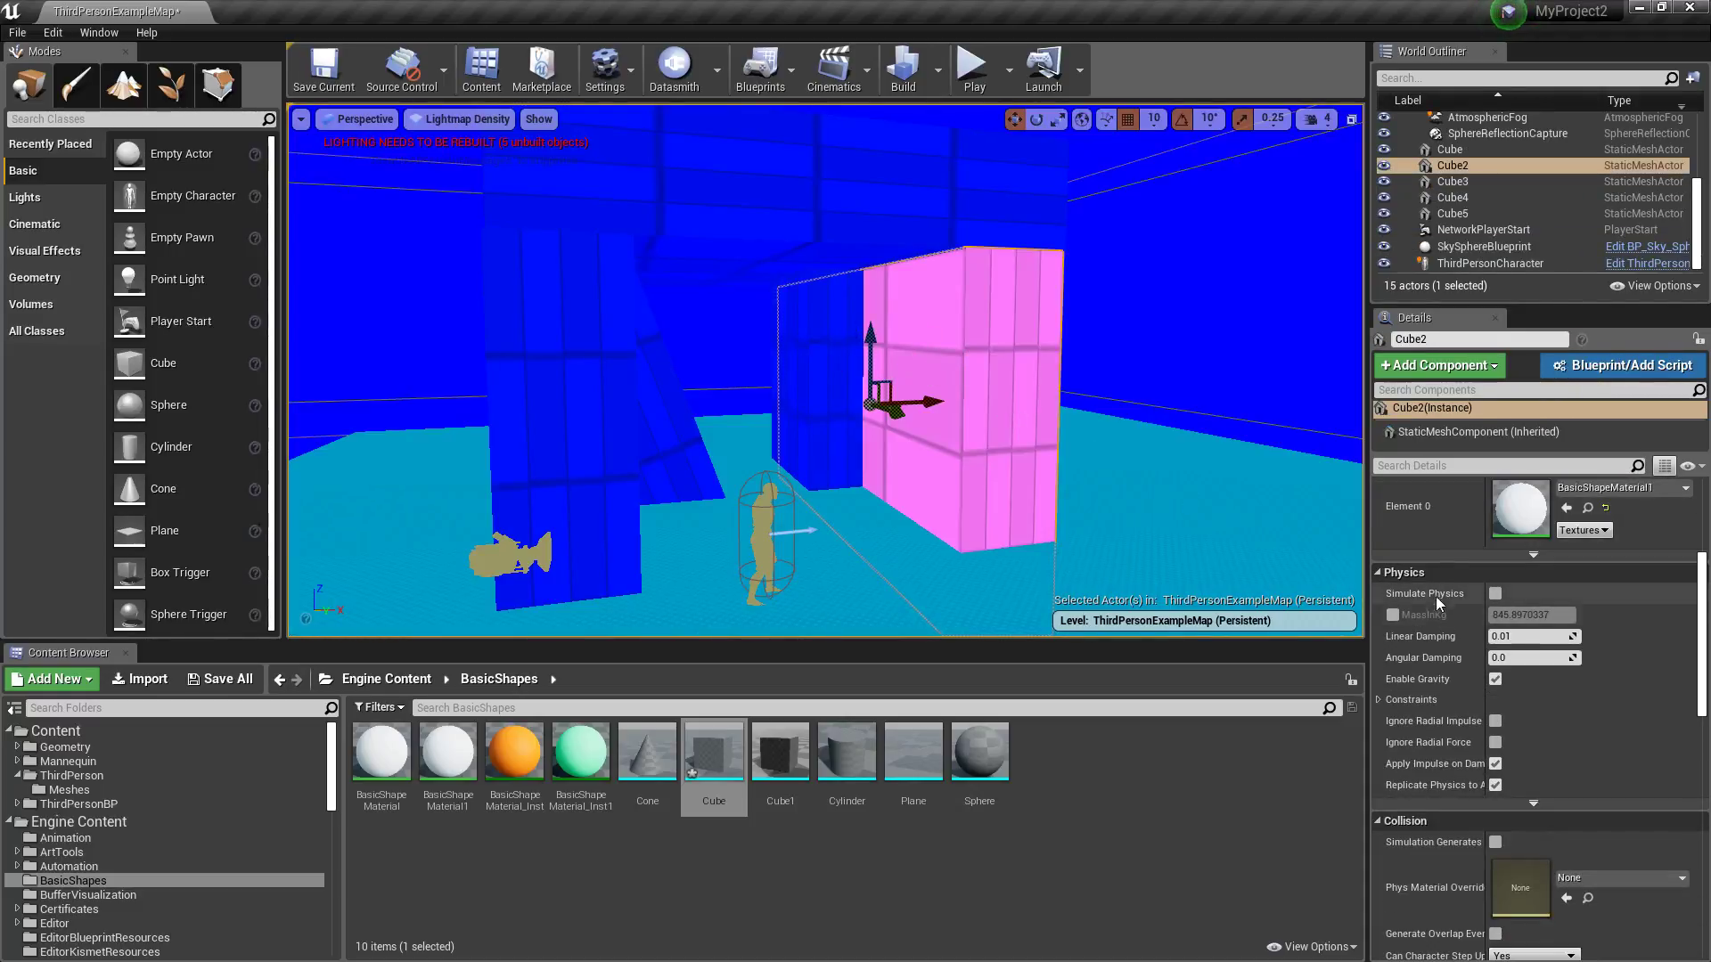
{"action": "scroll", "coordinate": [1437, 588], "scroll_direction": "down", "scroll_amount": 5}
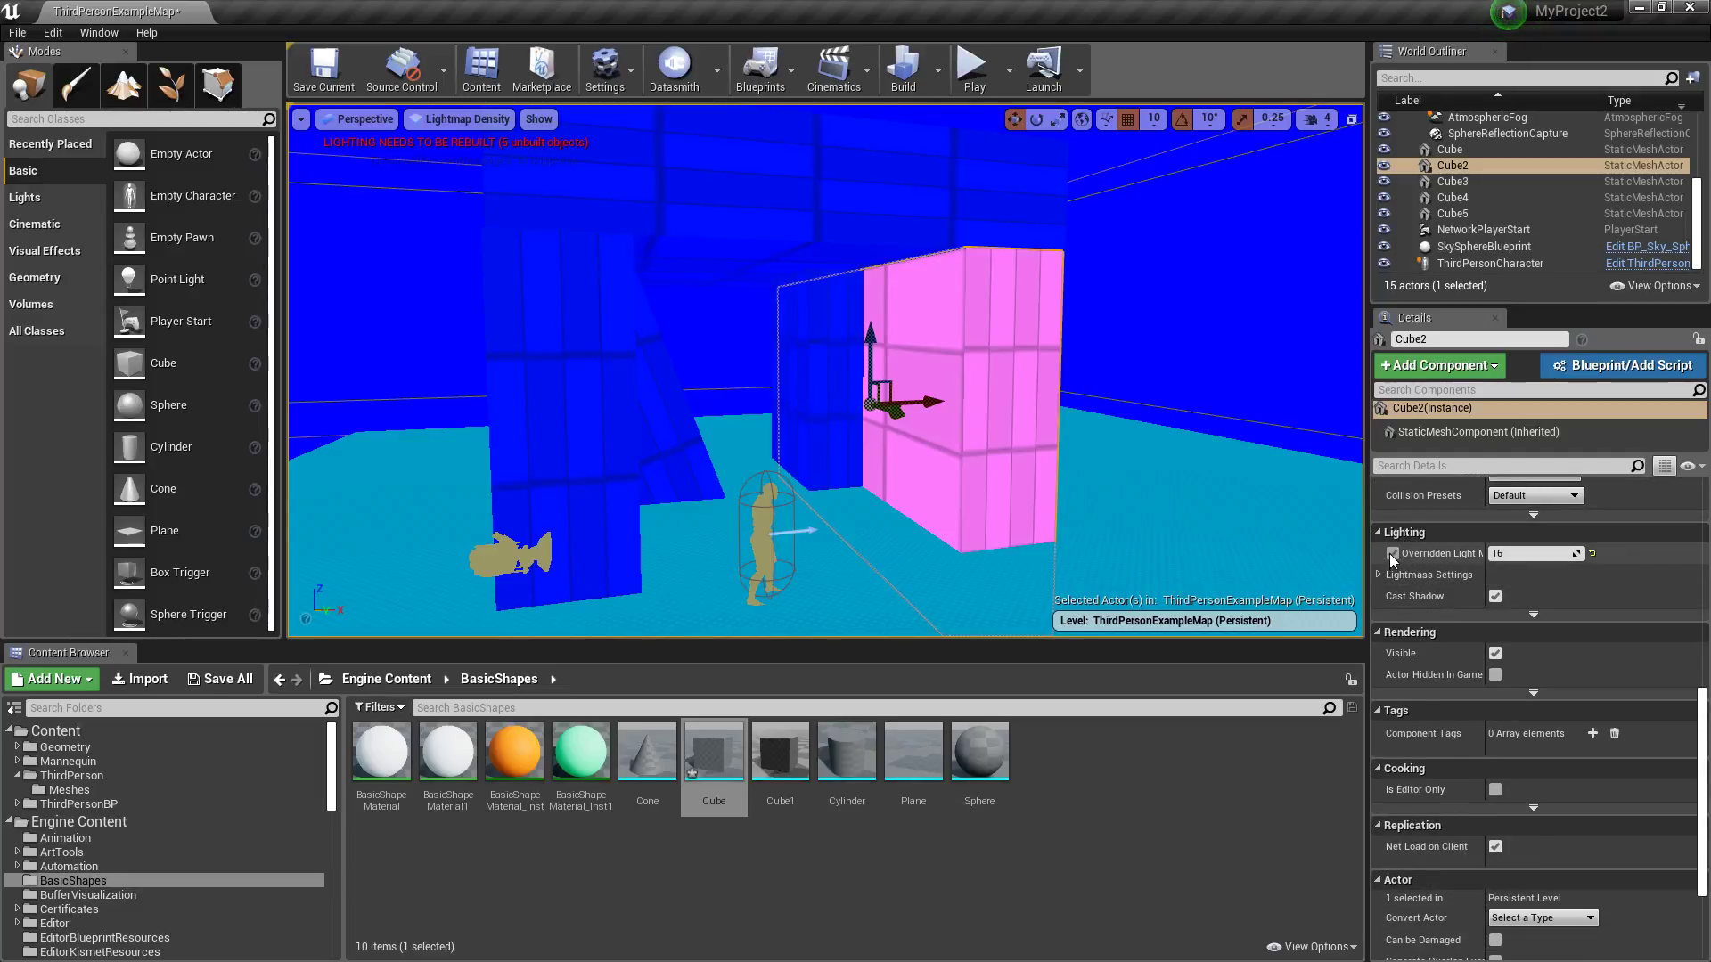
{"action": "left_click", "coordinate": [1393, 553]}
{"action": "left_click_drag", "start_coordinate": [1484, 555], "coordinate": [1525, 555]}
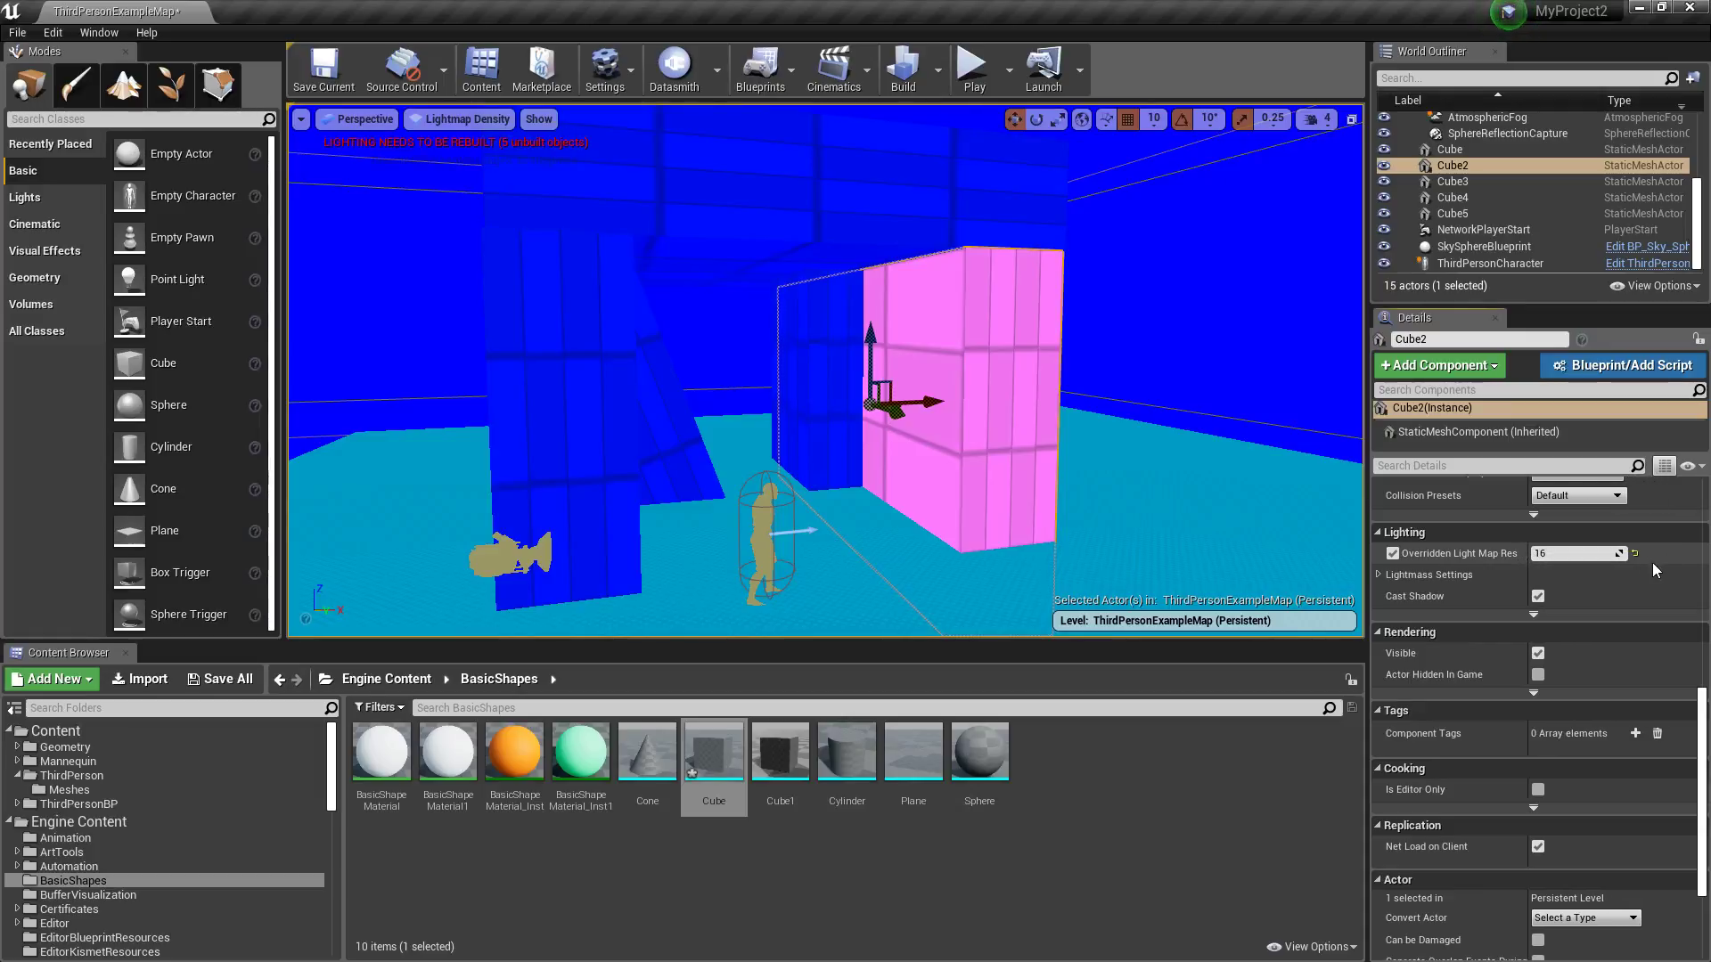
{"action": "left_click", "coordinate": [1578, 554]}
{"action": "type", "text": "64"}
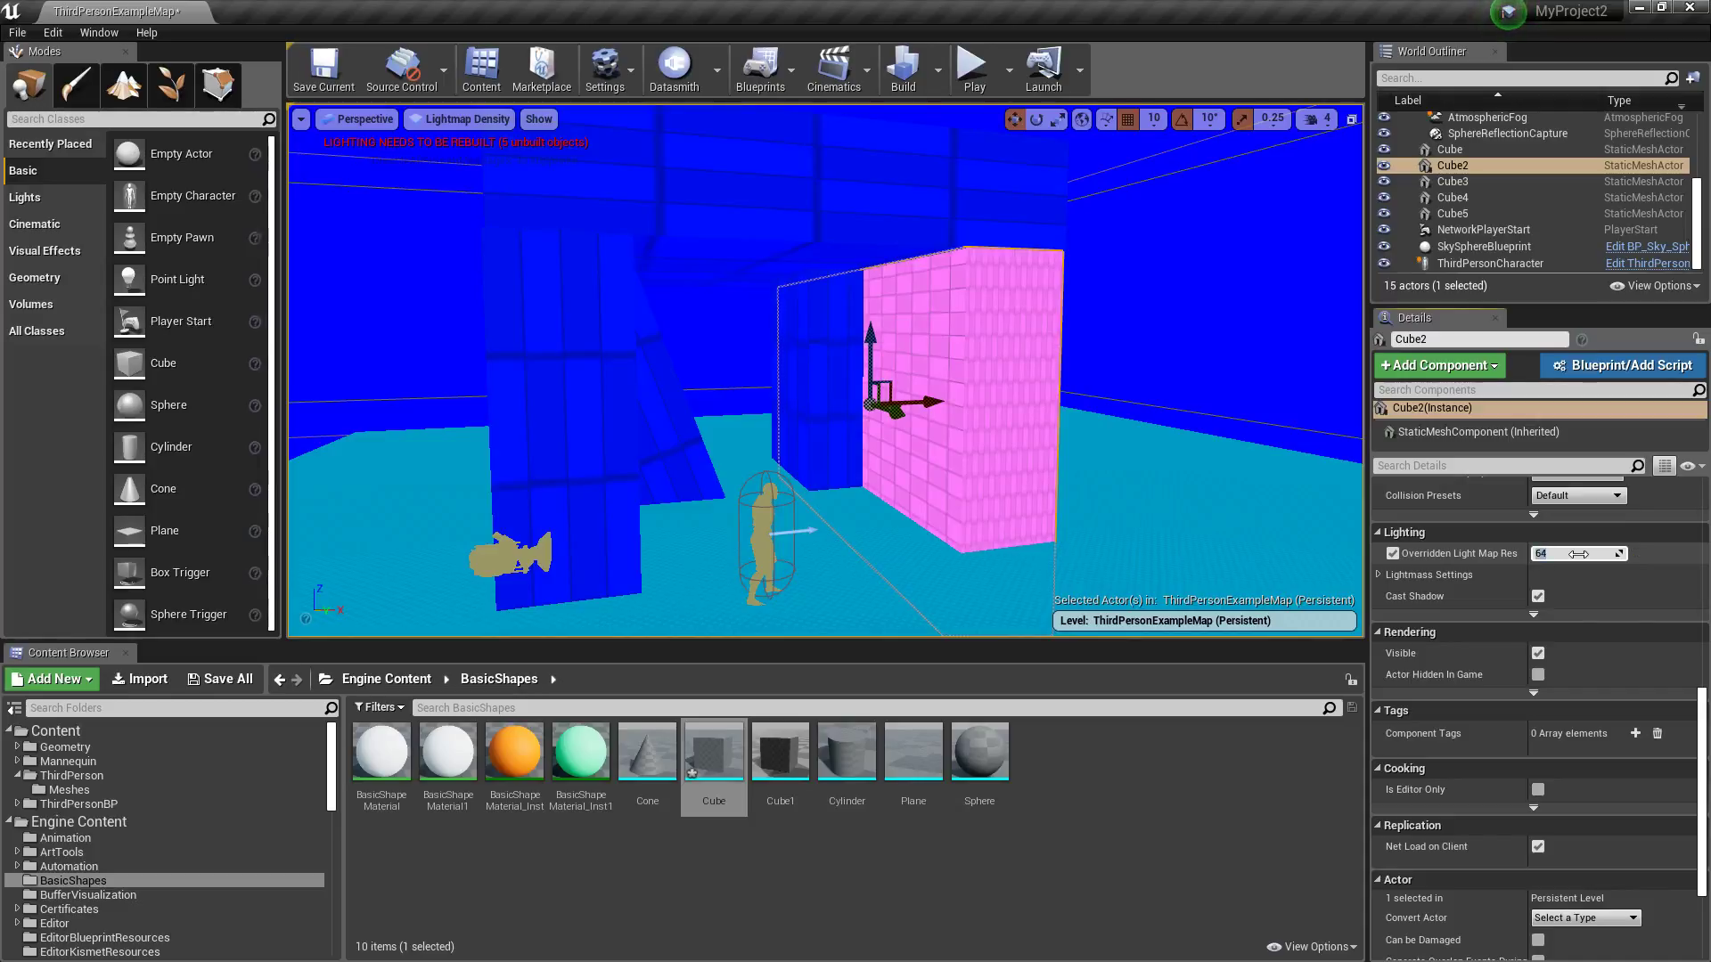
{"action": "left_click", "coordinate": [1158, 330]}
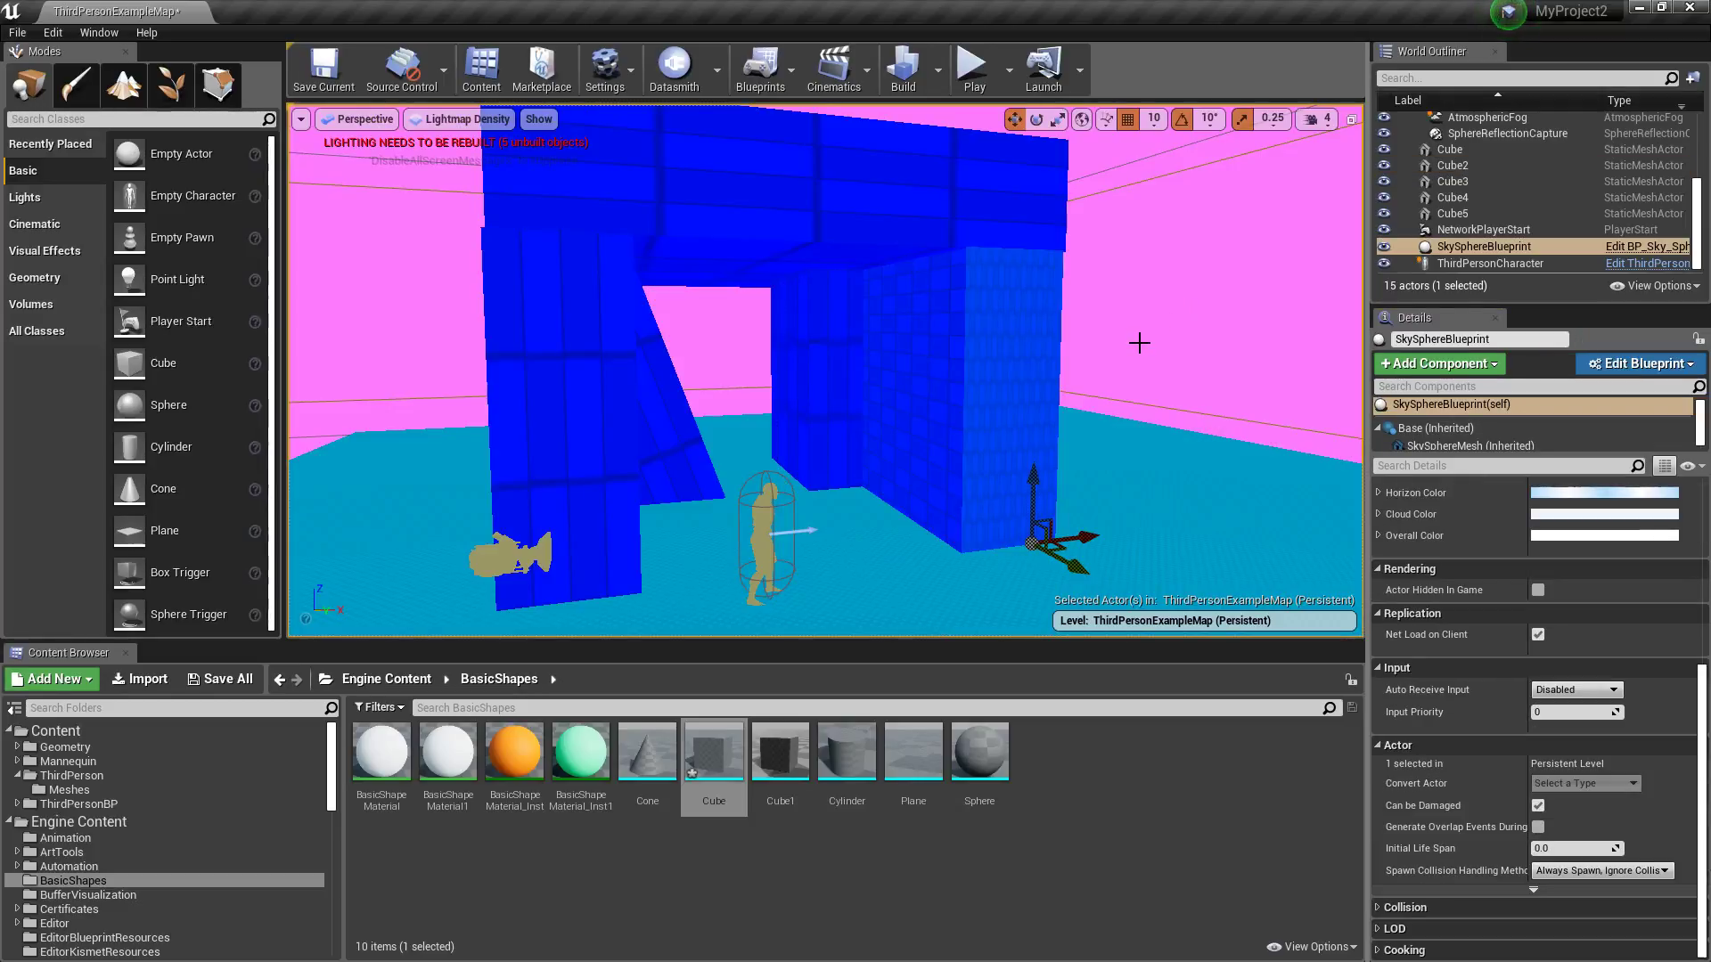
{"action": "key", "text": "Escape"}
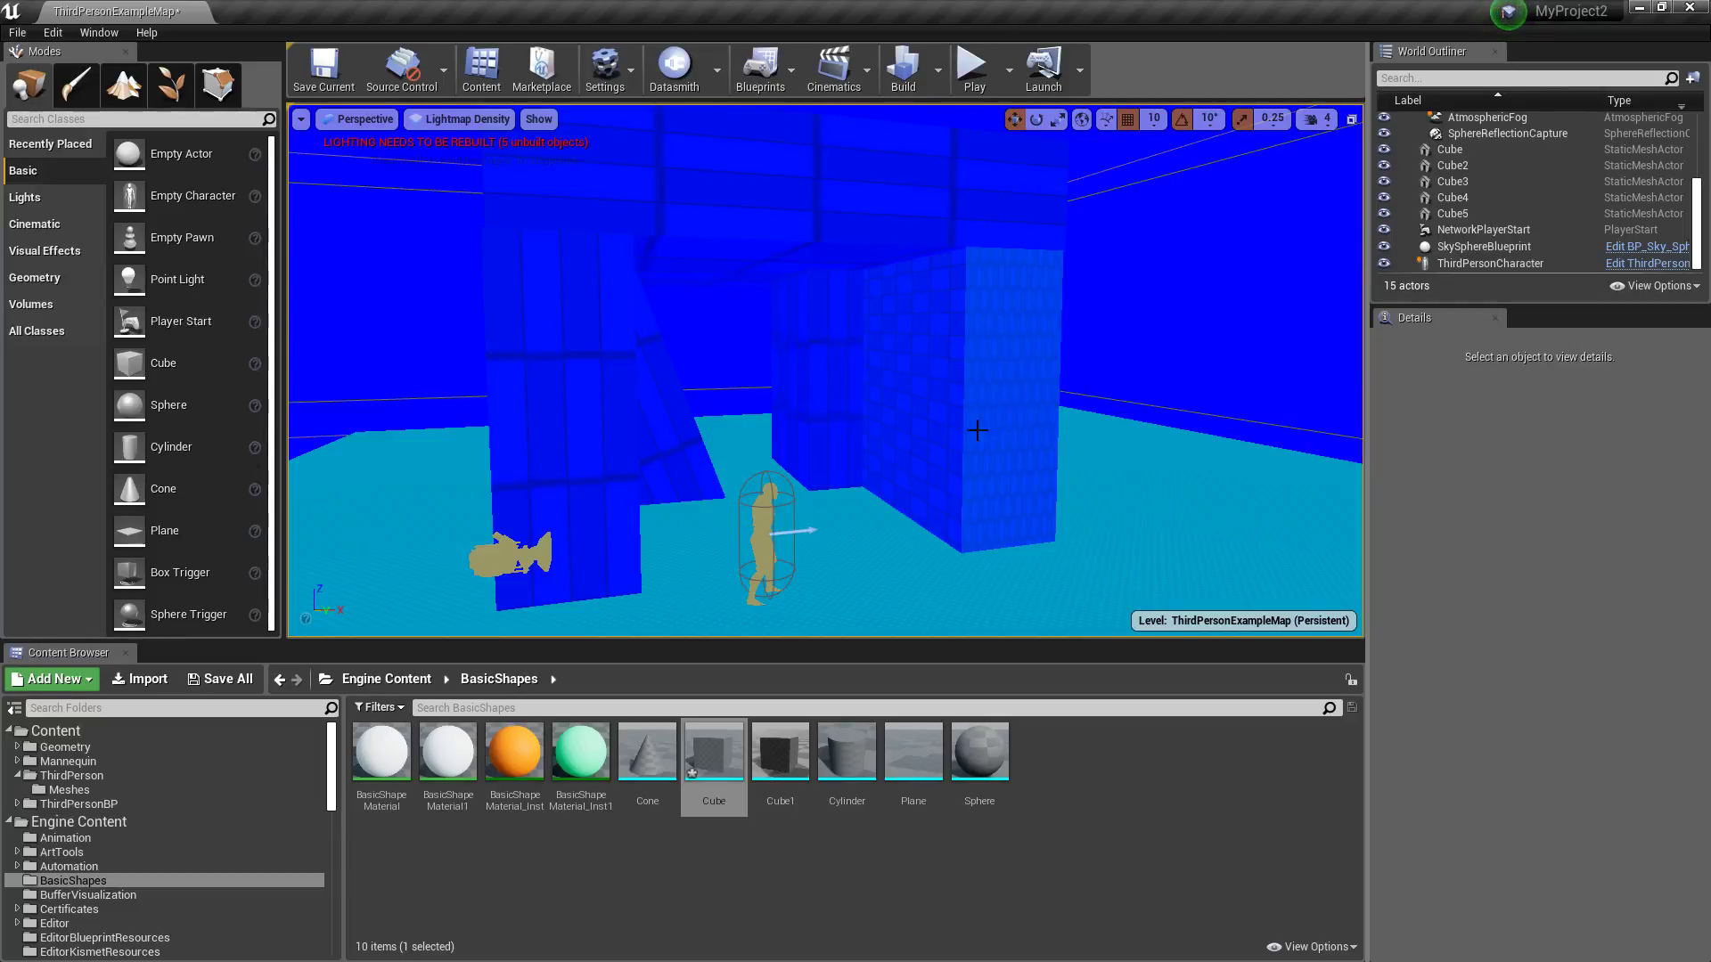
Step: Select all five cubes of the structure together, set their Overridden Light Map Res to 512 and clear the selection
{"action": "left_click", "coordinate": [992, 386]}
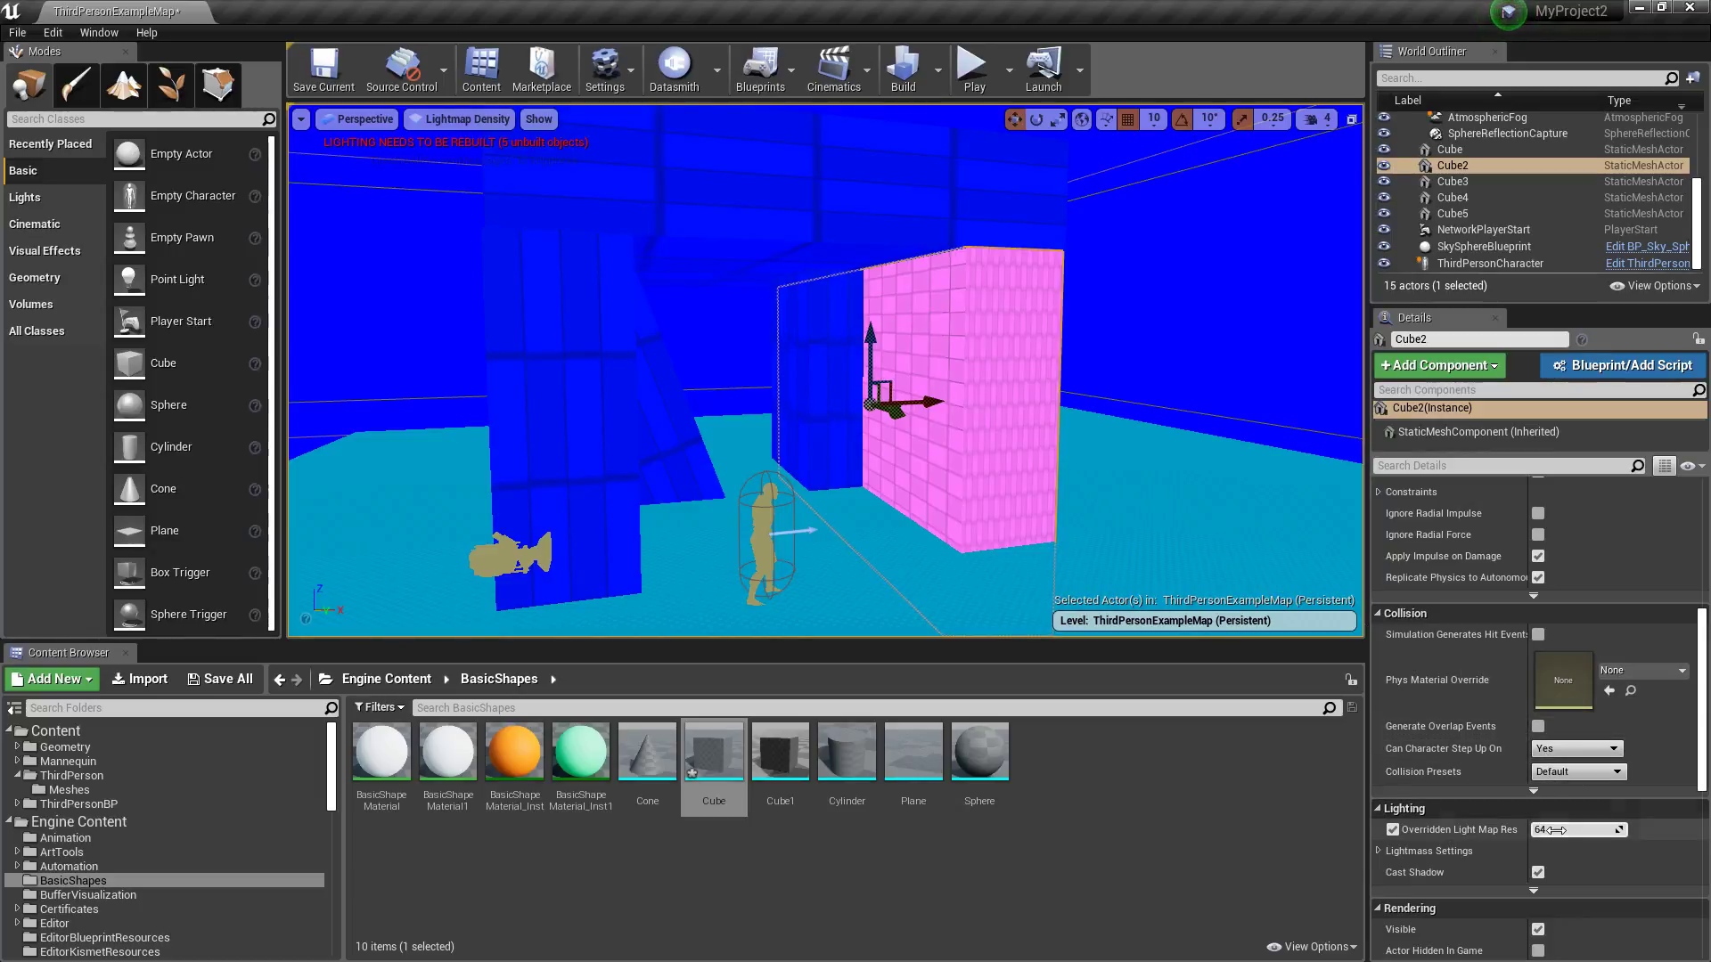
{"action": "right_click_drag", "start_coordinate": [872, 225], "coordinate": [867, 222]}
{"action": "left_click", "coordinate": [869, 229], "text": "ctrl"}
{"action": "left_click", "coordinate": [834, 354], "text": "ctrl"}
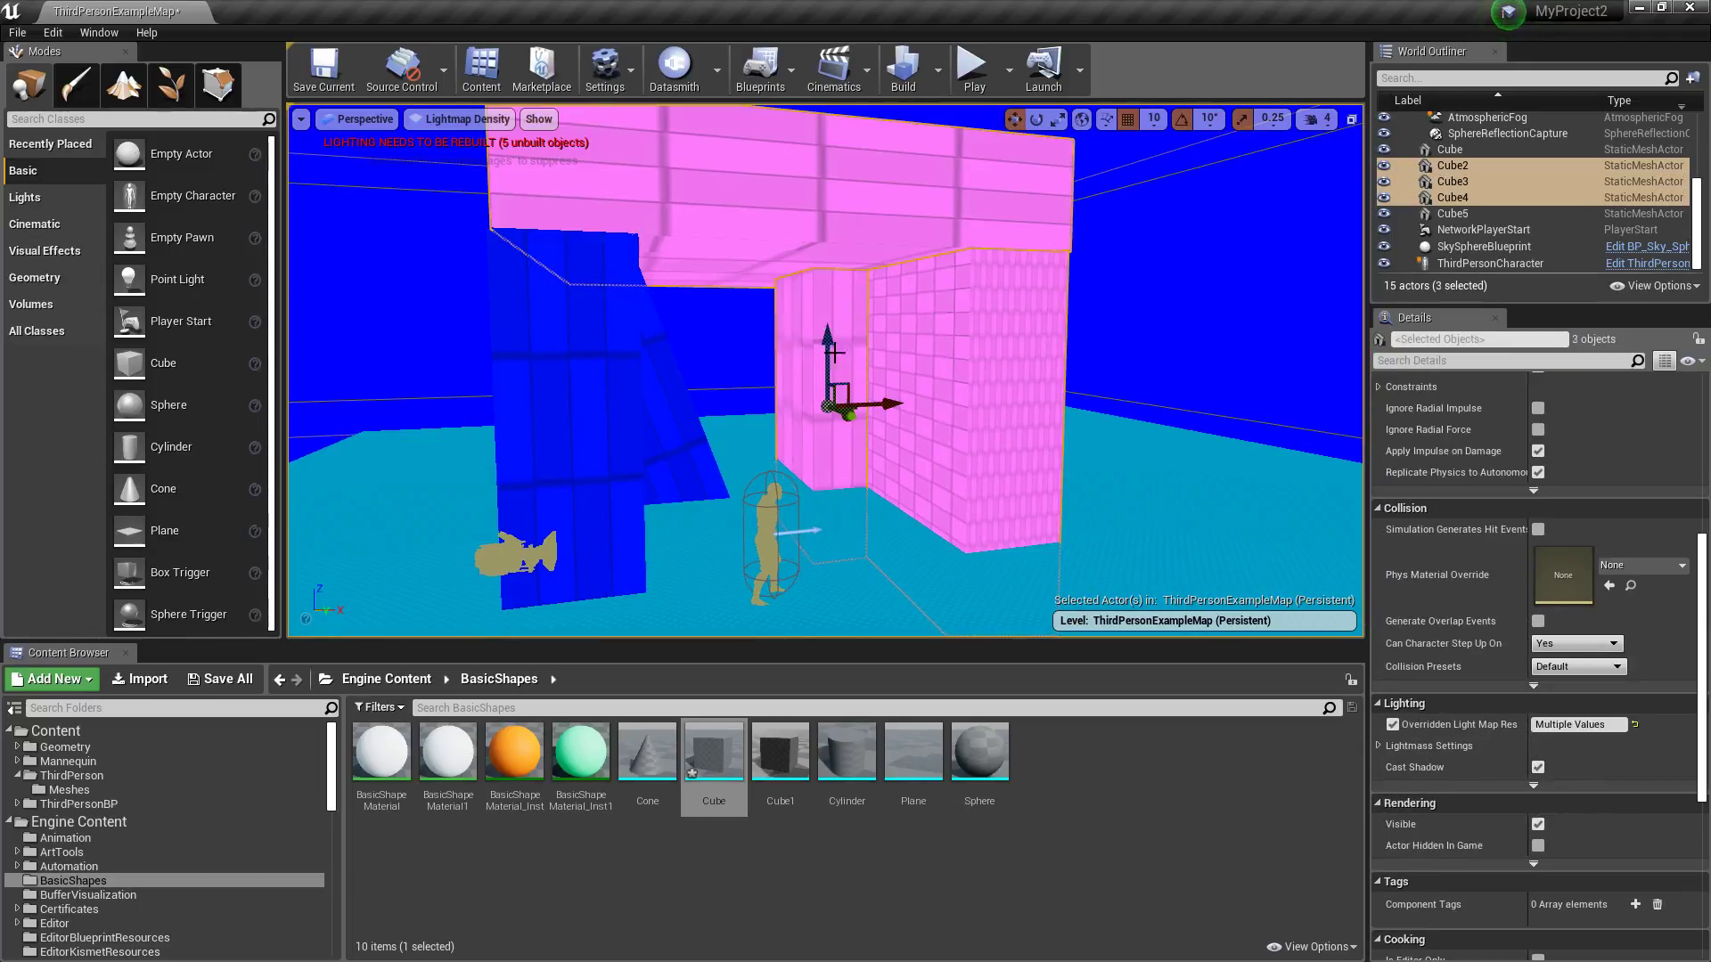
{"action": "left_click", "coordinate": [674, 407], "text": "ctrl"}
{"action": "left_click", "coordinate": [599, 321], "text": "ctrl"}
{"action": "right_click_drag", "start_coordinate": [736, 286], "coordinate": [862, 288]}
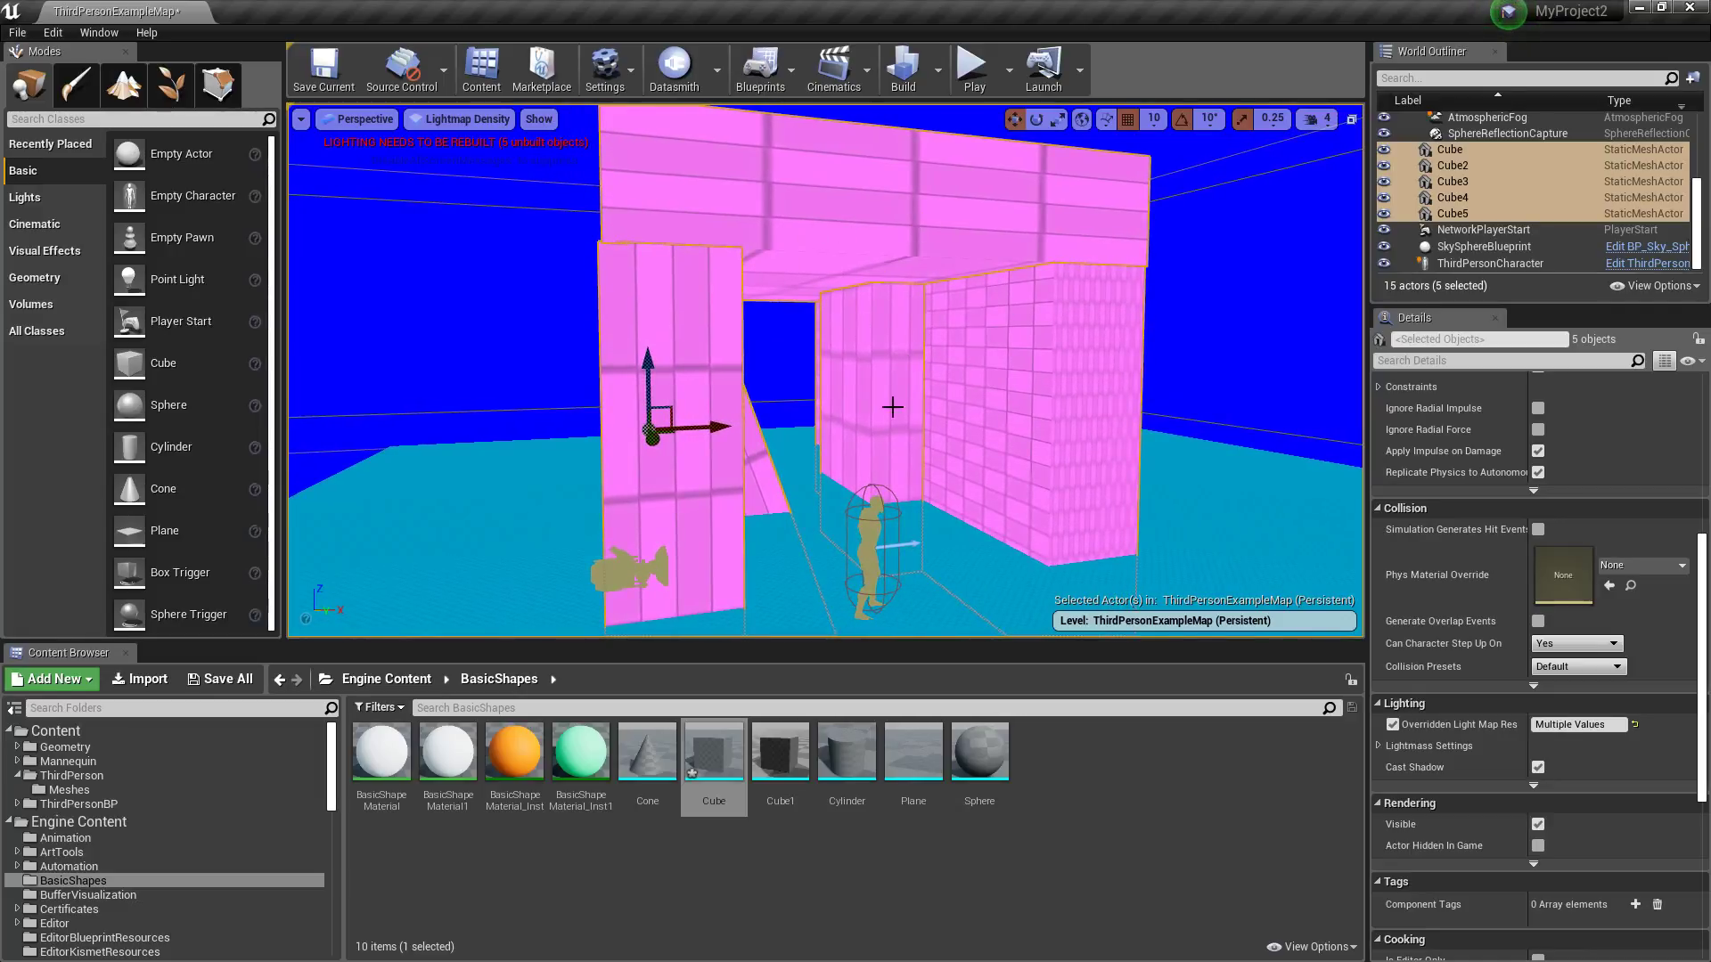
{"action": "left_click", "coordinate": [1567, 723]}
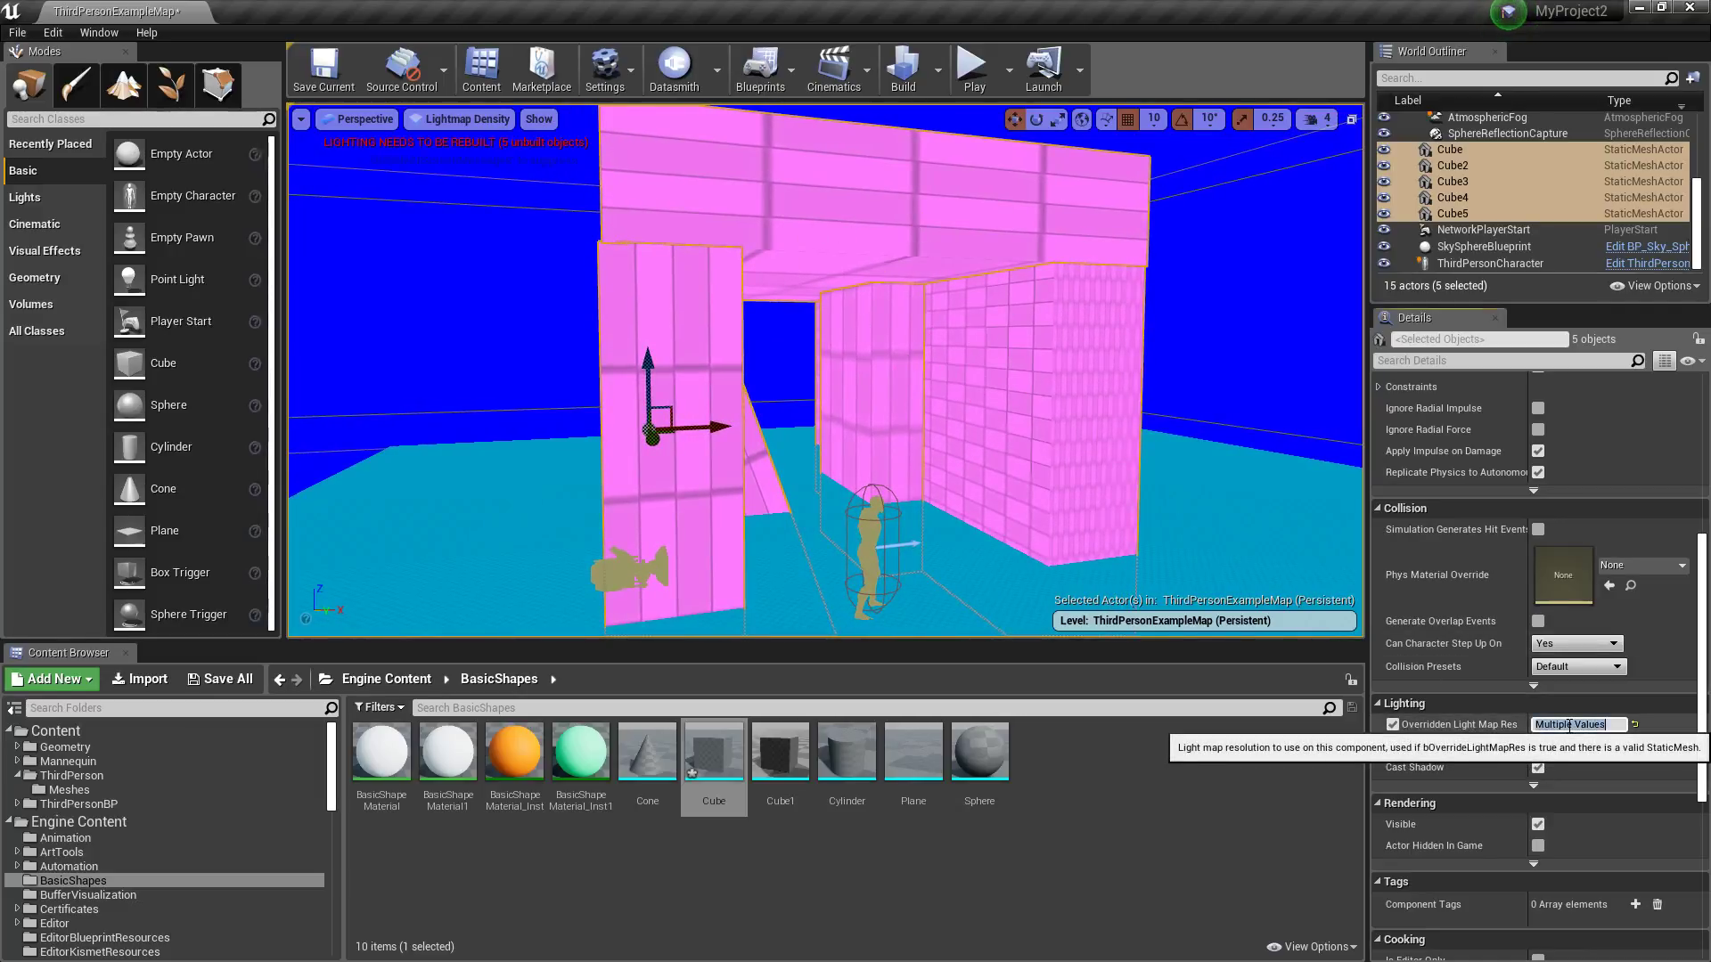
{"action": "type", "text": "512"}
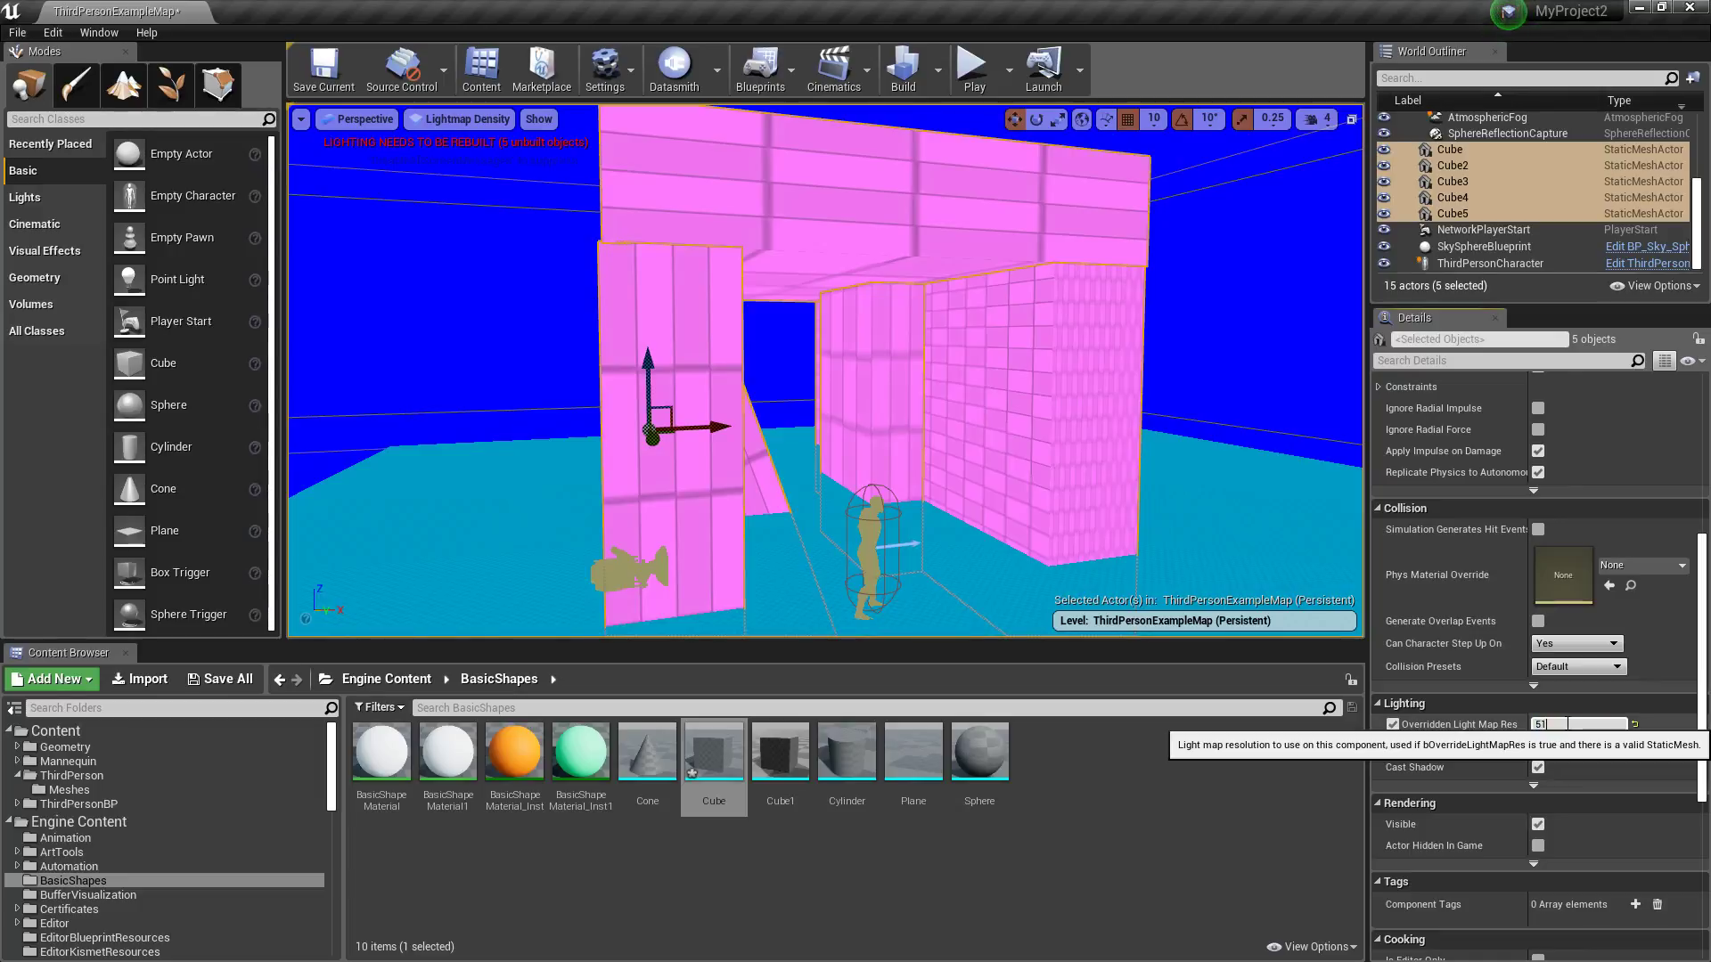
{"action": "key", "text": "Return"}
{"action": "left_click", "coordinate": [1322, 396]}
{"action": "right_click_drag", "start_coordinate": [1140, 362], "coordinate": [1159, 372]}
{"action": "key", "text": "Escape"}
Step: Look over the structure's lightmap density and switch the viewport back to the Lit view mode
{"action": "right_click_drag", "start_coordinate": [874, 371], "coordinate": [921, 327]}
{"action": "key", "text": "s"}
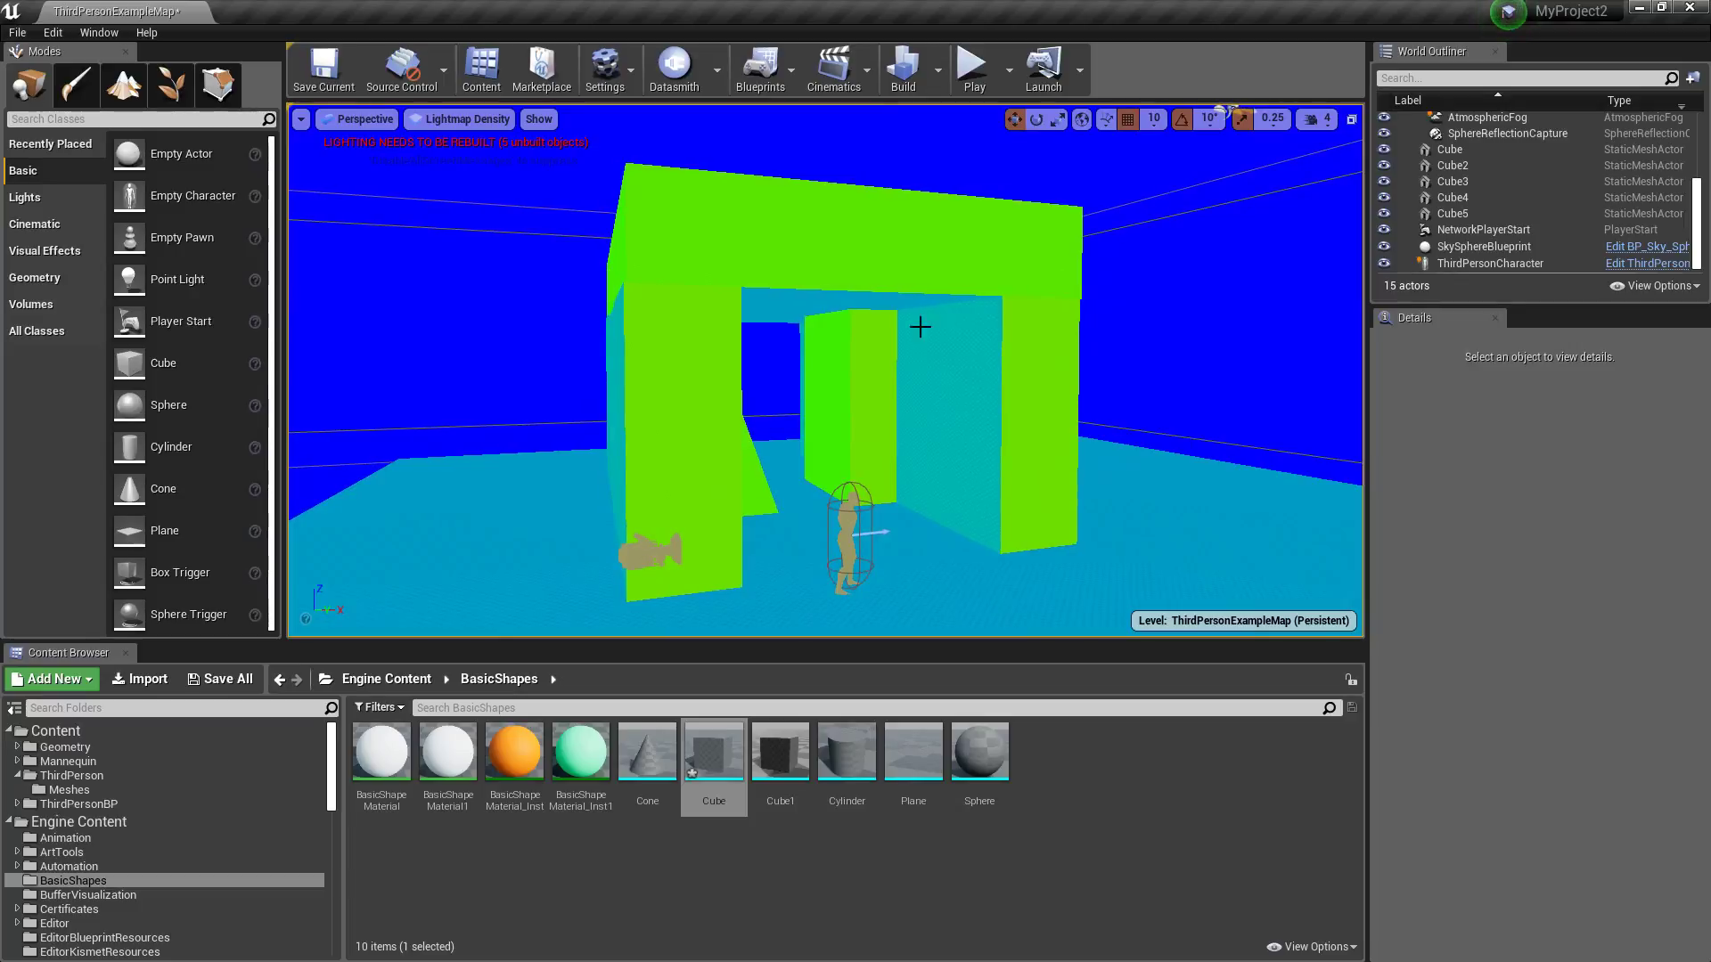
{"action": "scroll", "coordinate": [901, 267], "scroll_direction": "up", "scroll_amount": 2}
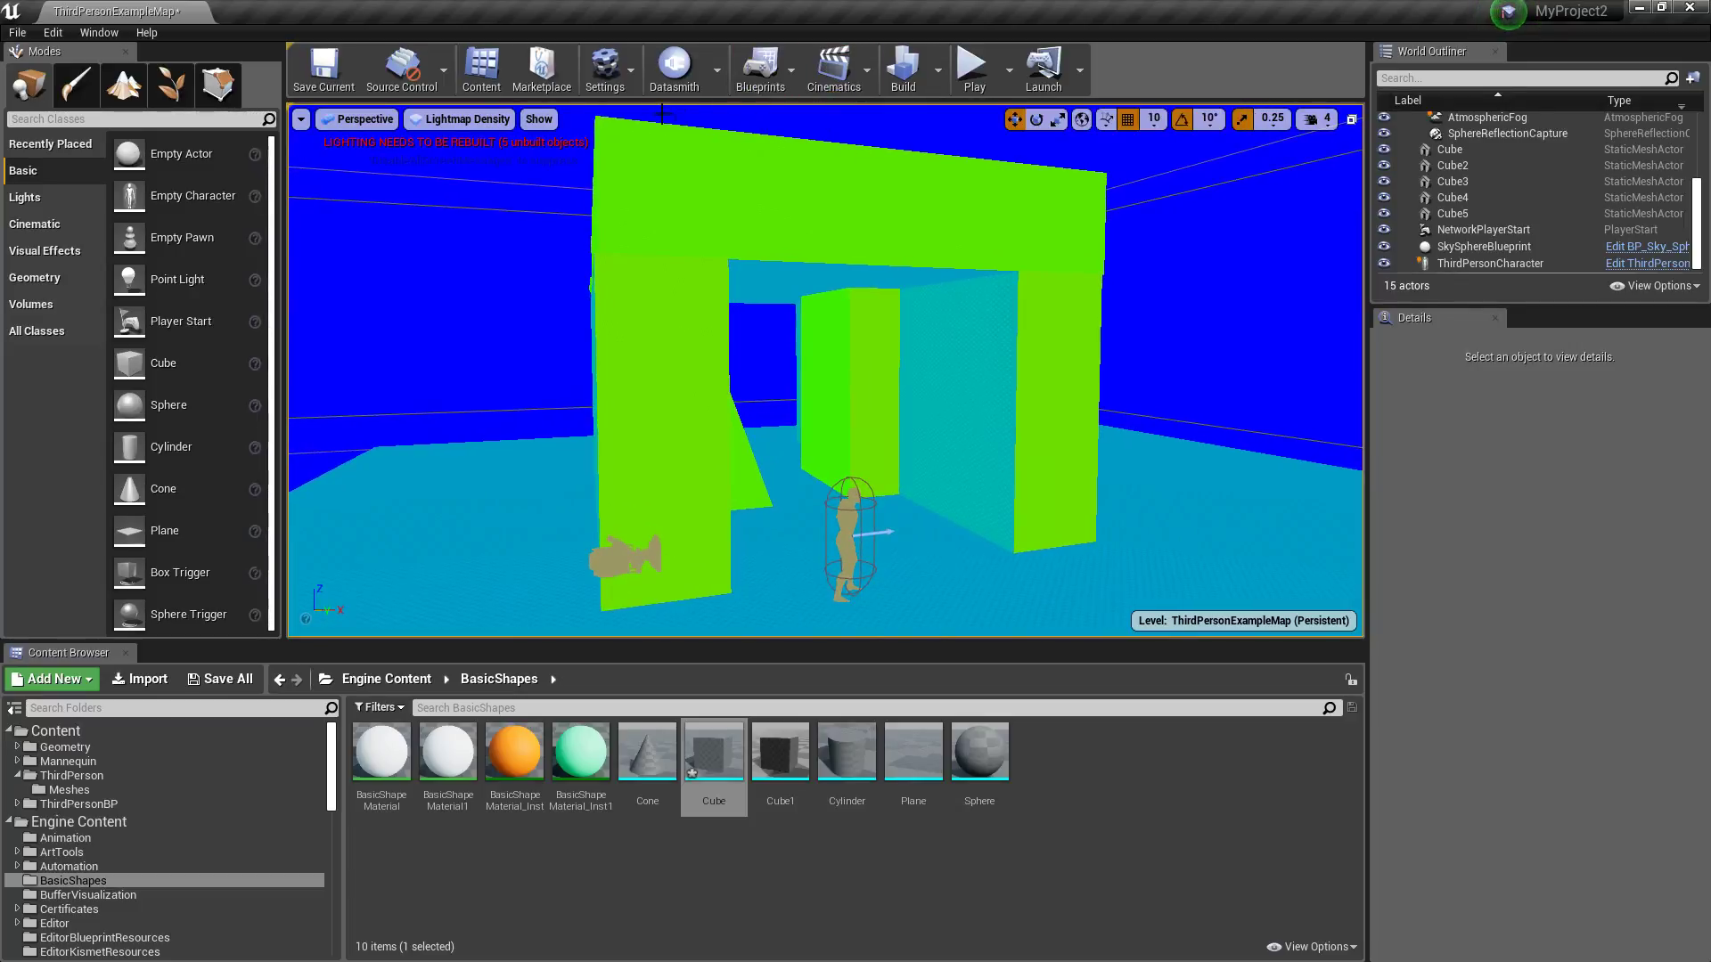
{"action": "left_click", "coordinate": [467, 121]}
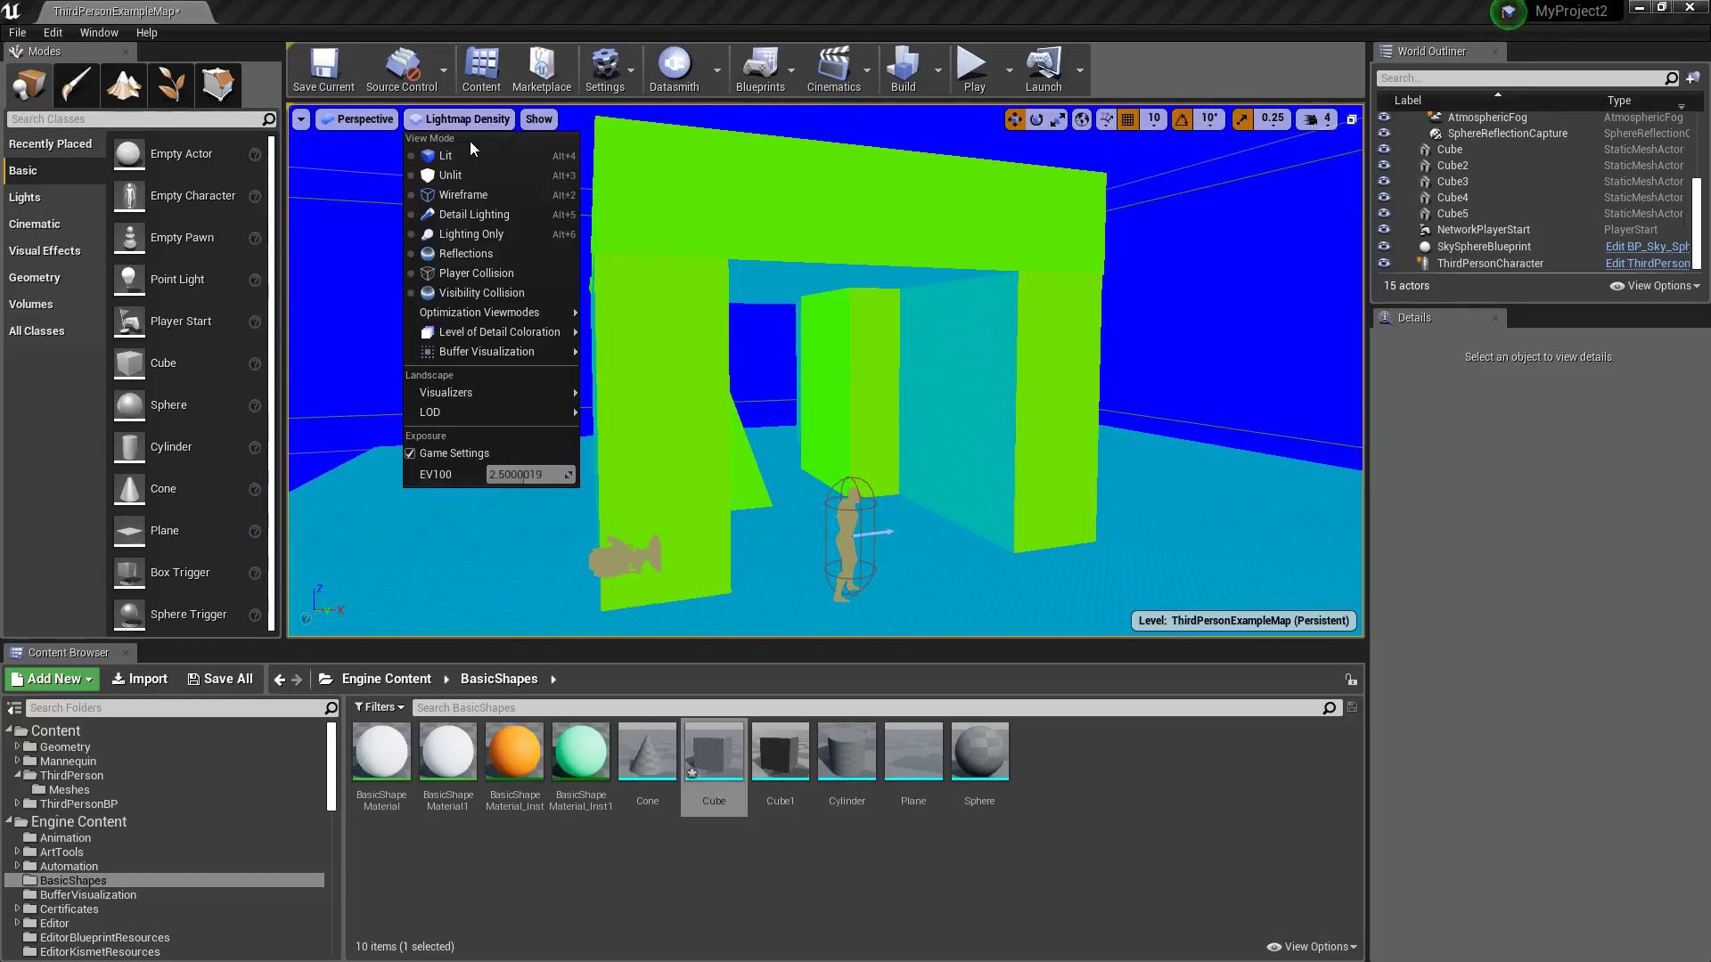
{"action": "left_click", "coordinate": [469, 153]}
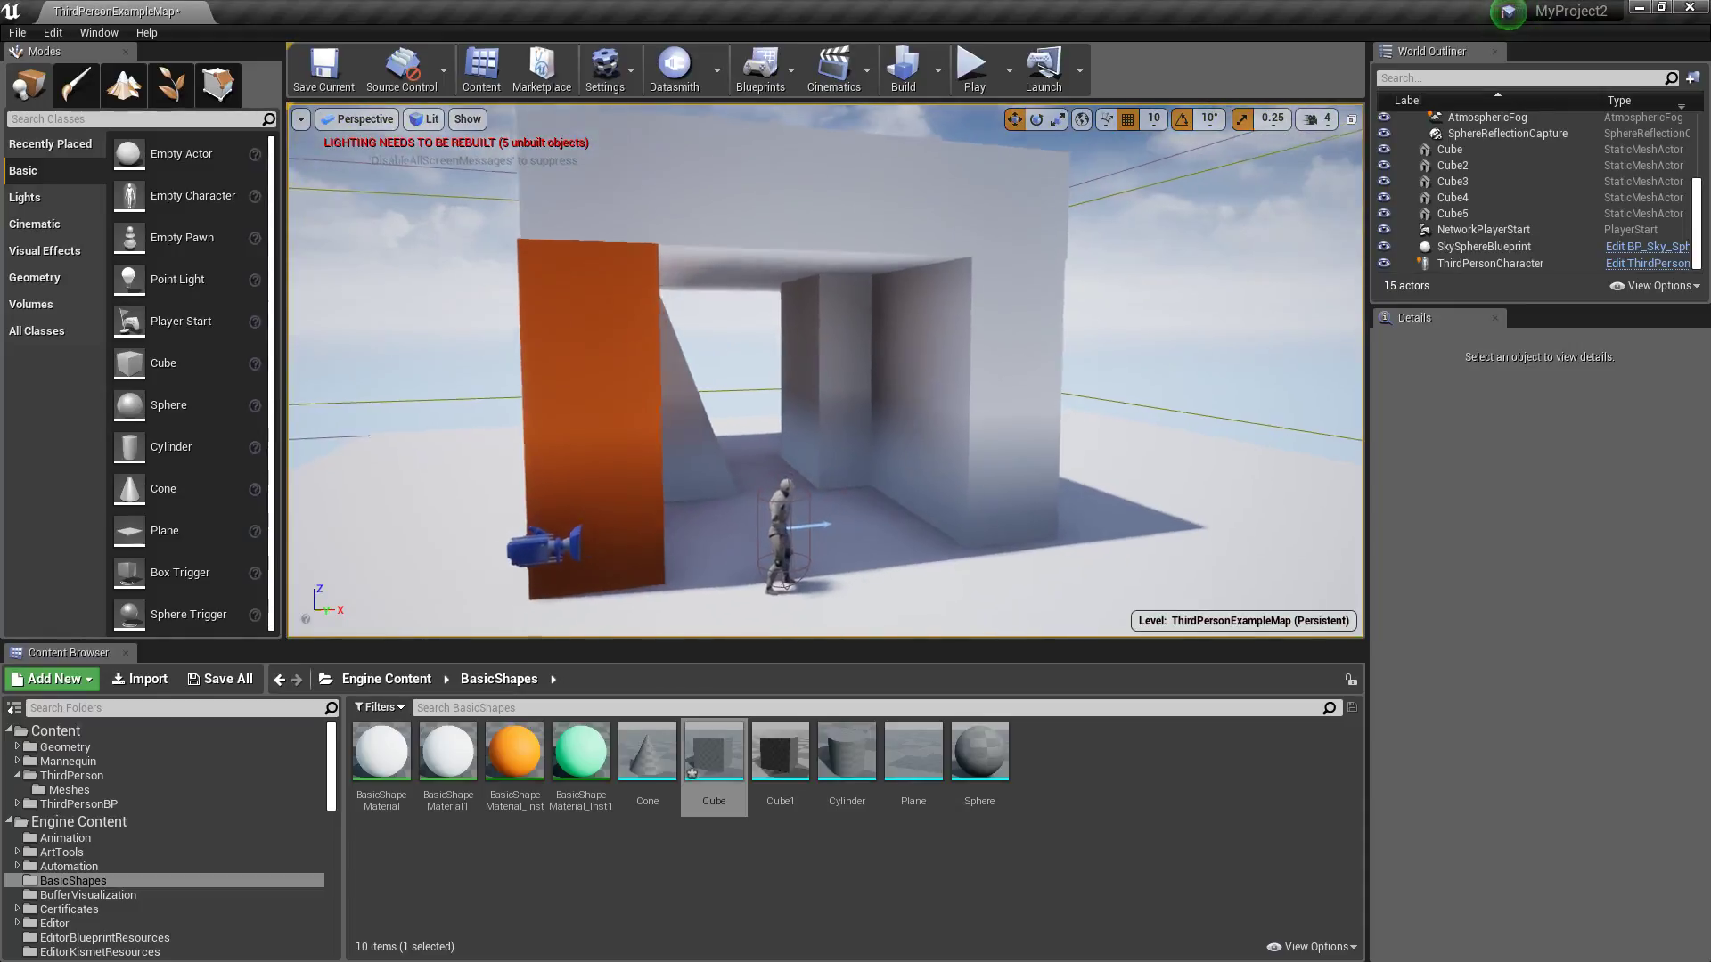
{"action": "right_click_drag", "start_coordinate": [825, 370], "coordinate": [821, 330]}
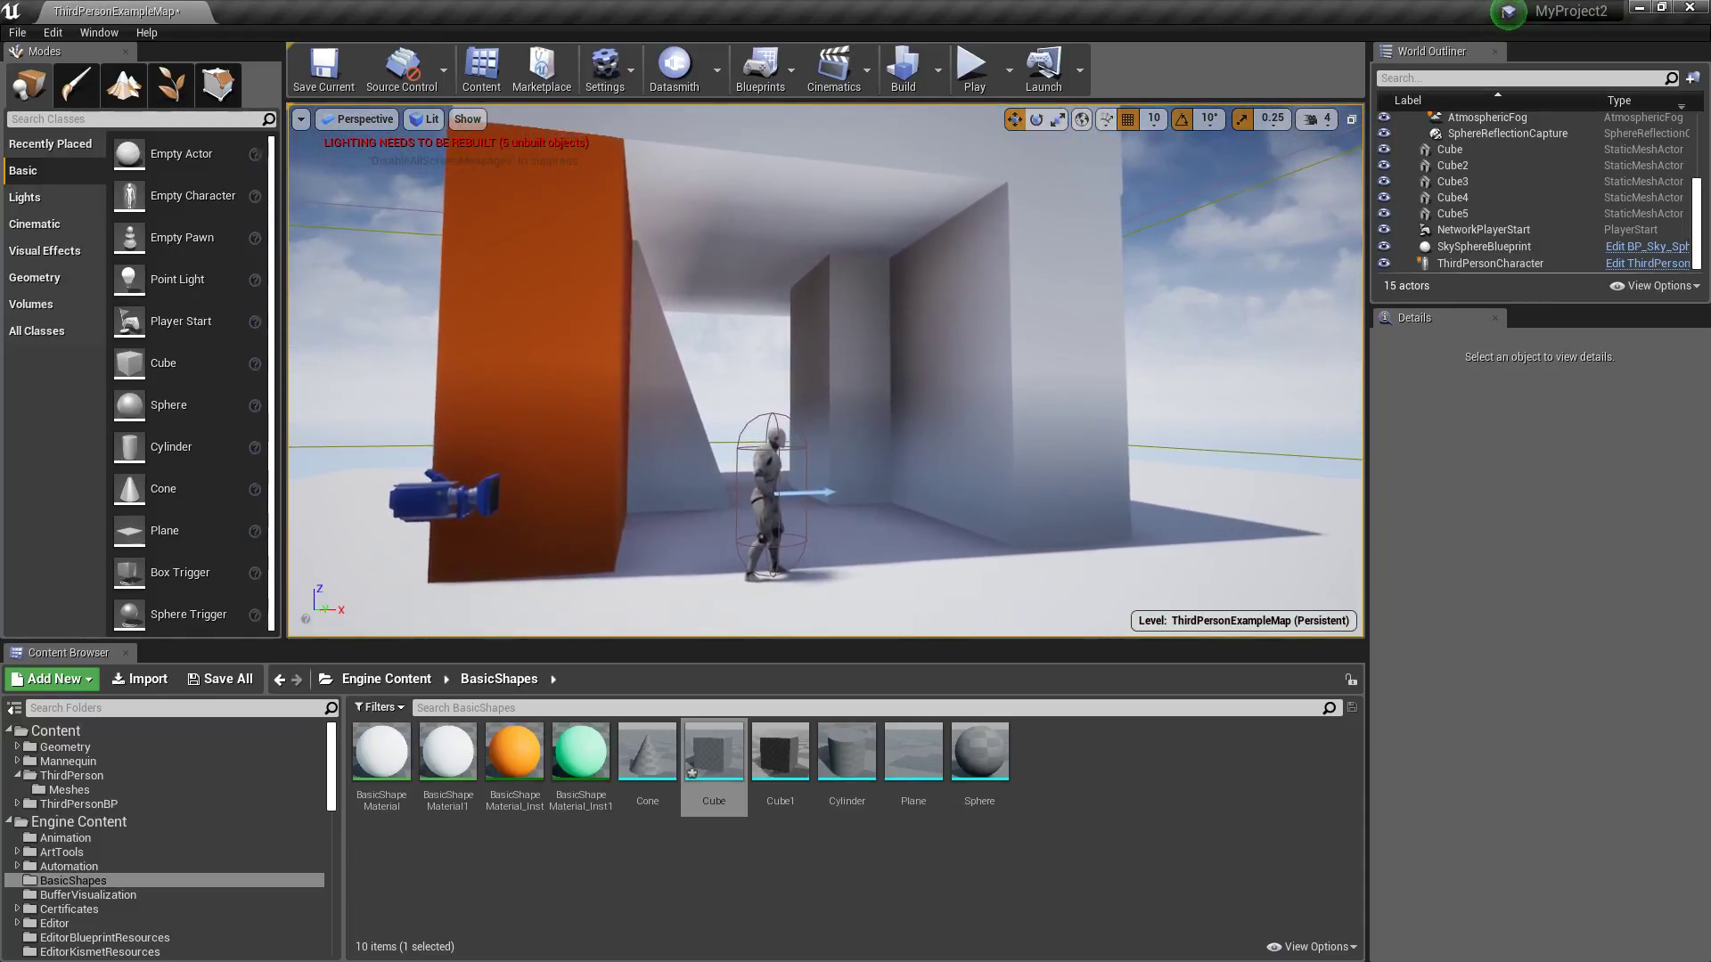
{"action": "scroll", "coordinate": [826, 369], "scroll_direction": "up", "scroll_amount": 2}
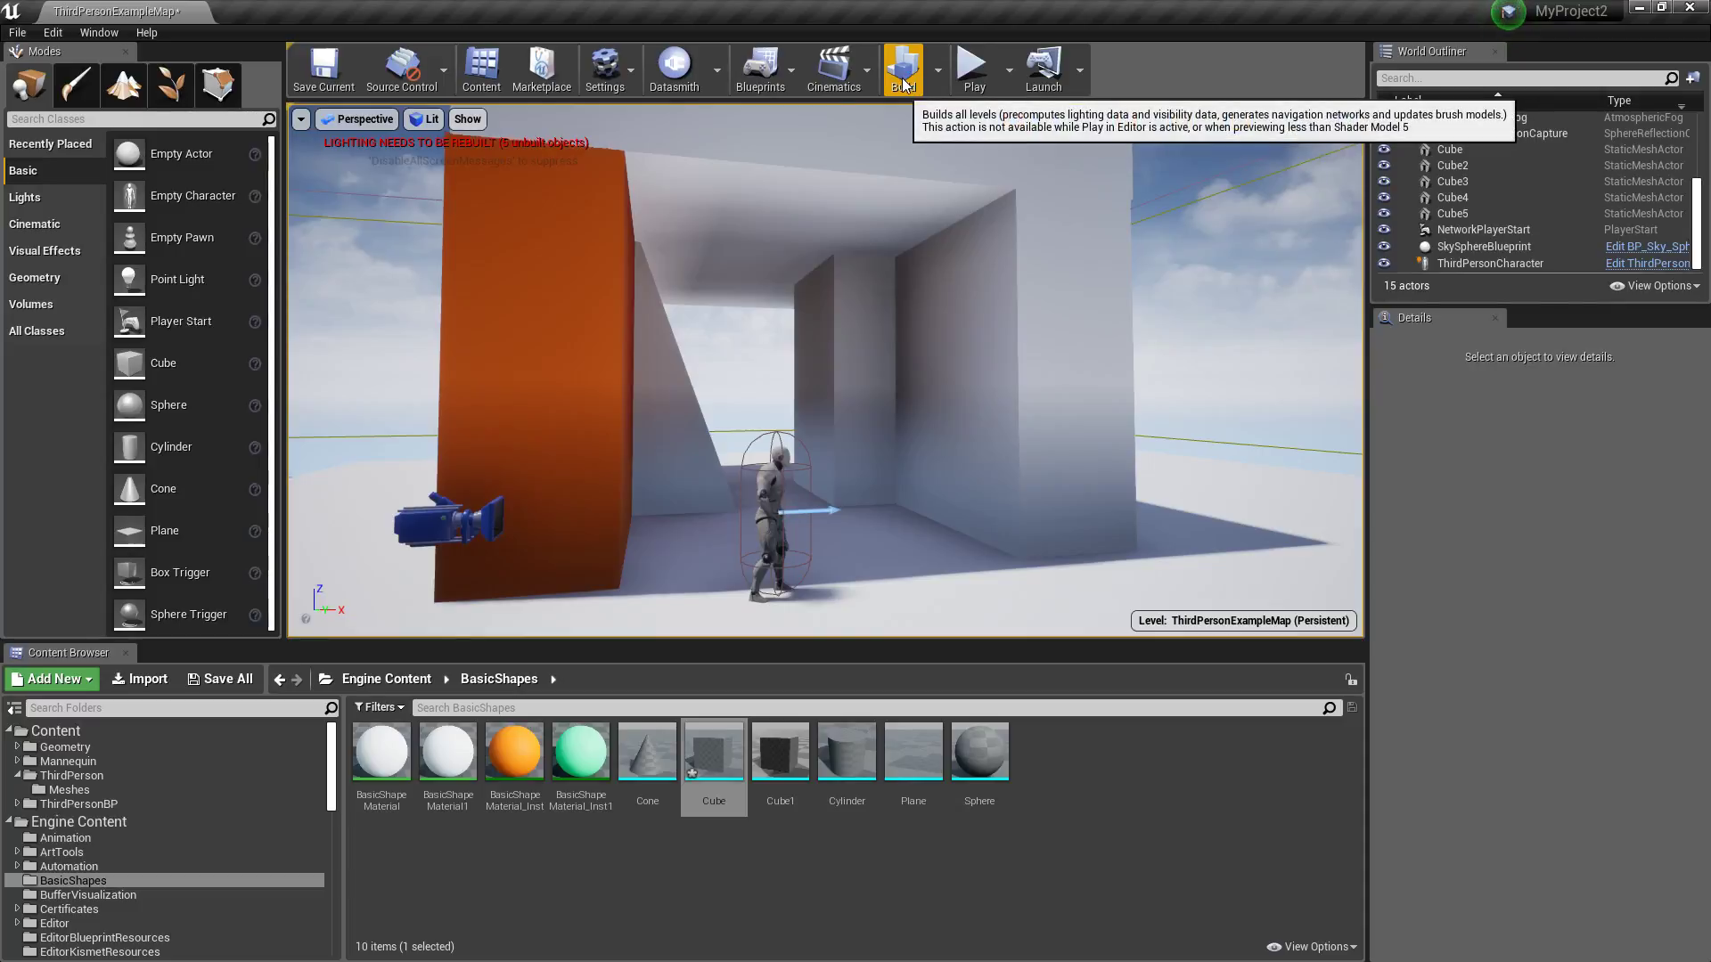
Step: Build the level to rebake its lighting, move the Message Log off the structure and close it
{"action": "left_click", "coordinate": [903, 84]}
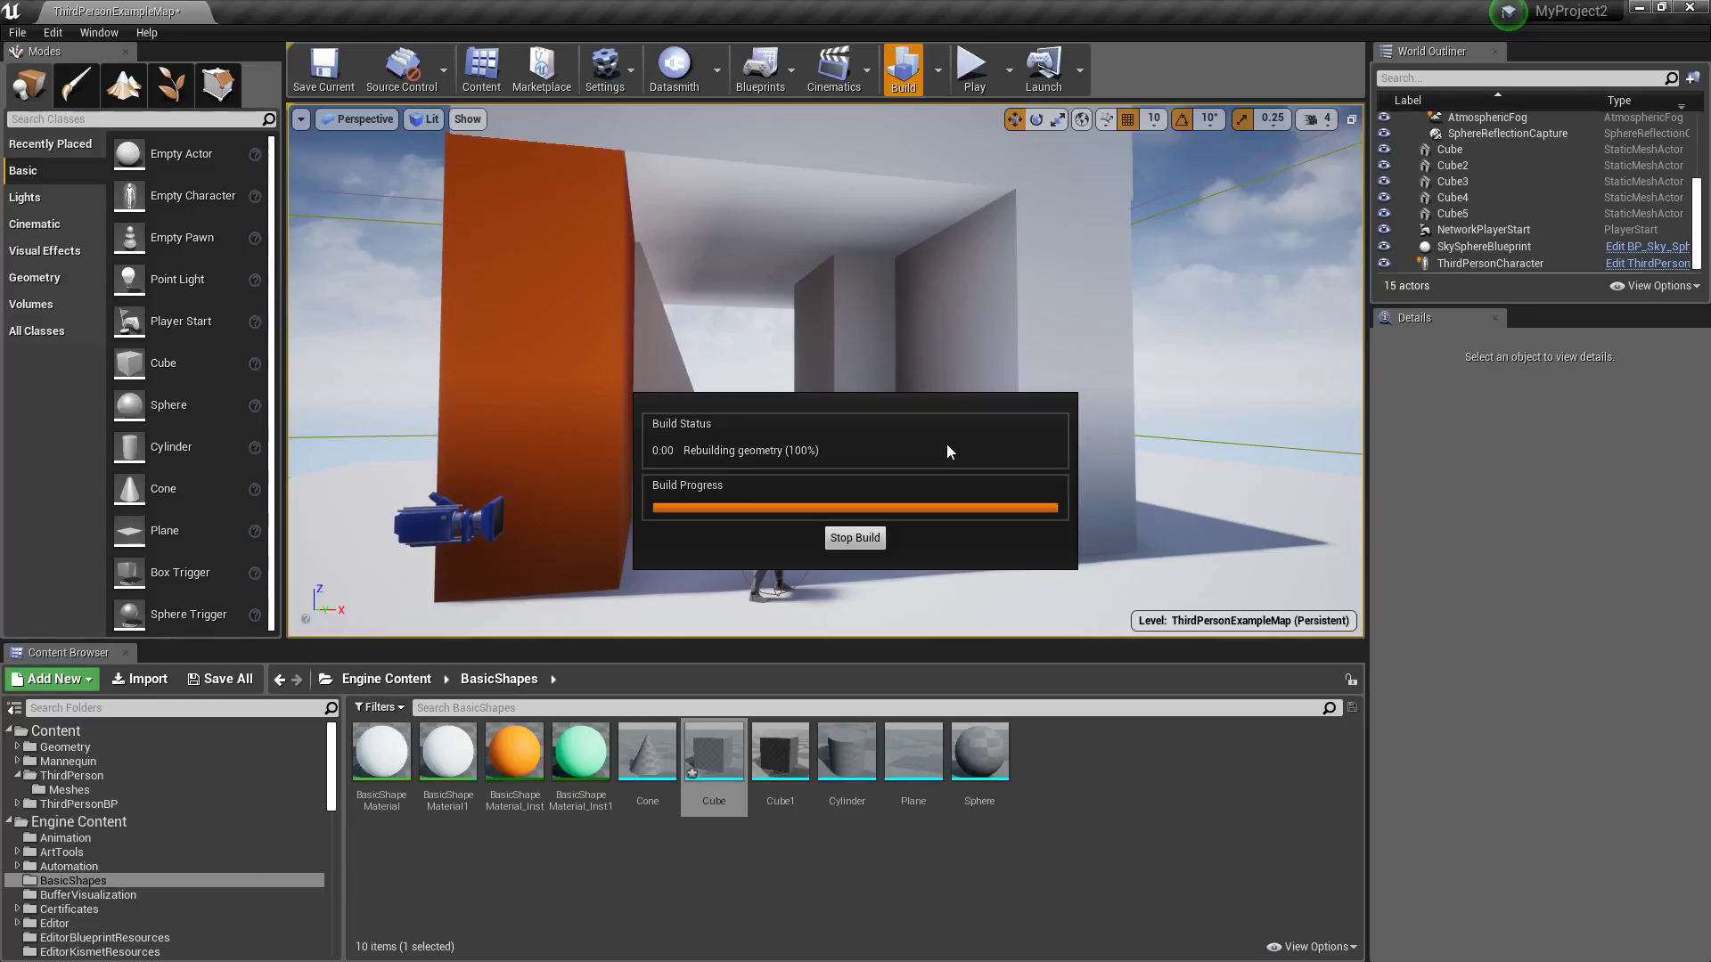
{"action": "left_click_drag", "start_coordinate": [923, 201], "coordinate": [634, 503]}
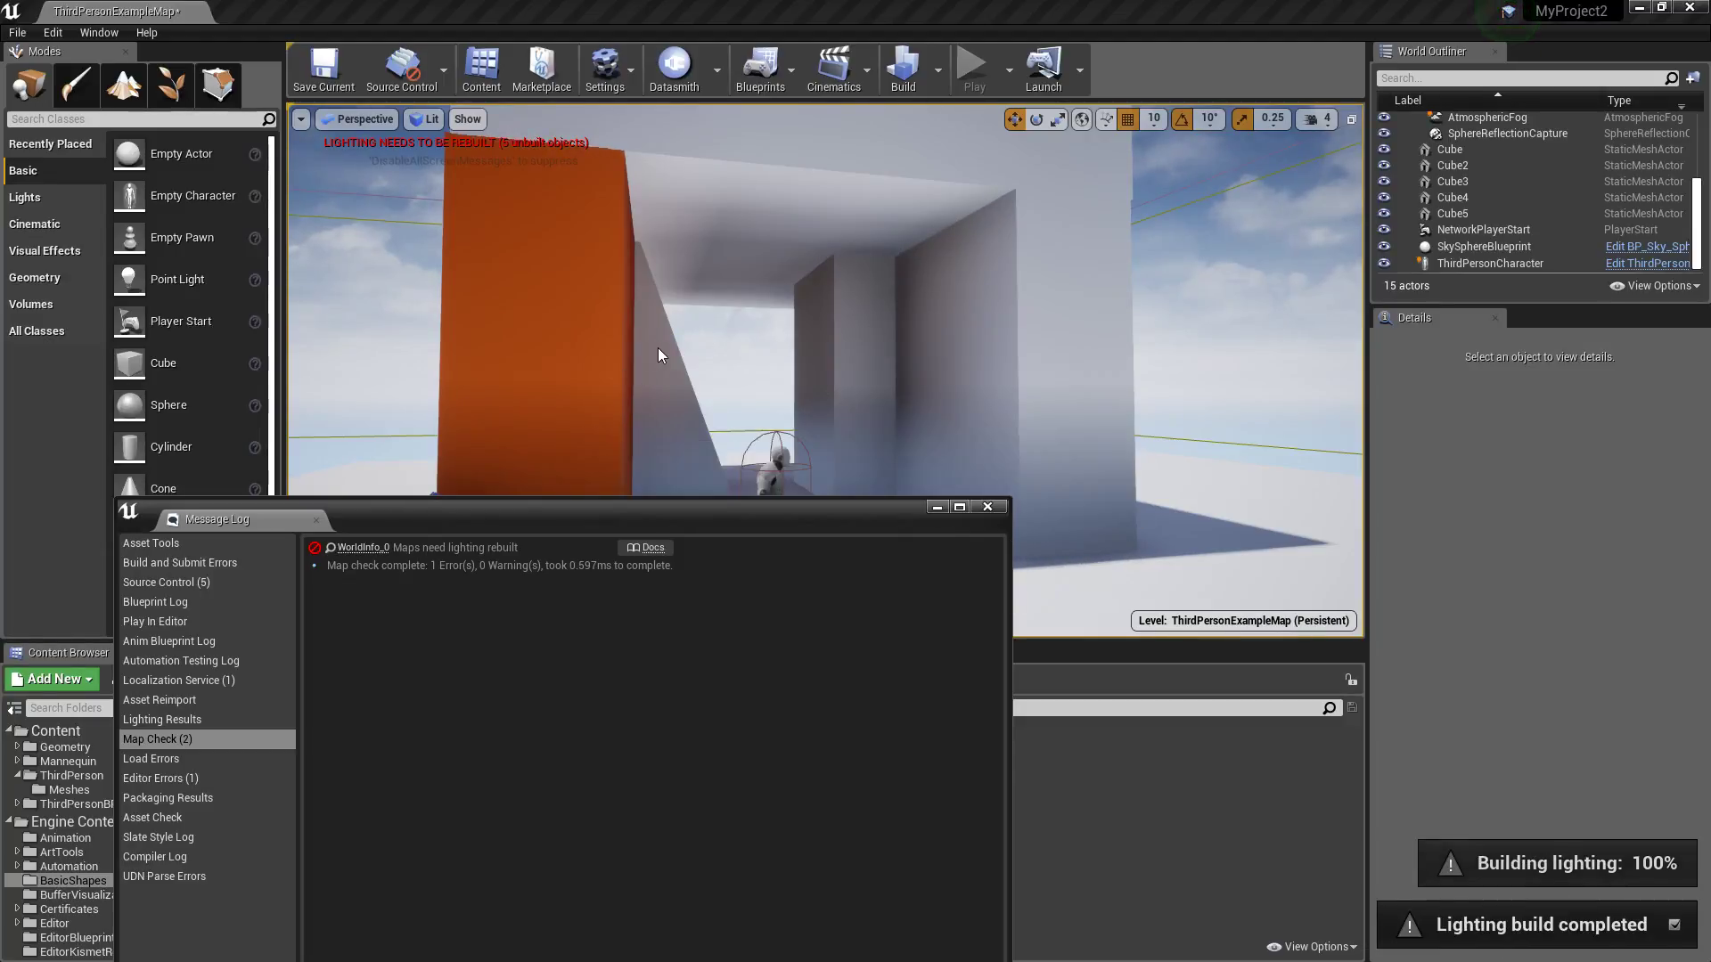
{"action": "left_click_drag", "start_coordinate": [818, 533], "coordinate": [878, 702]}
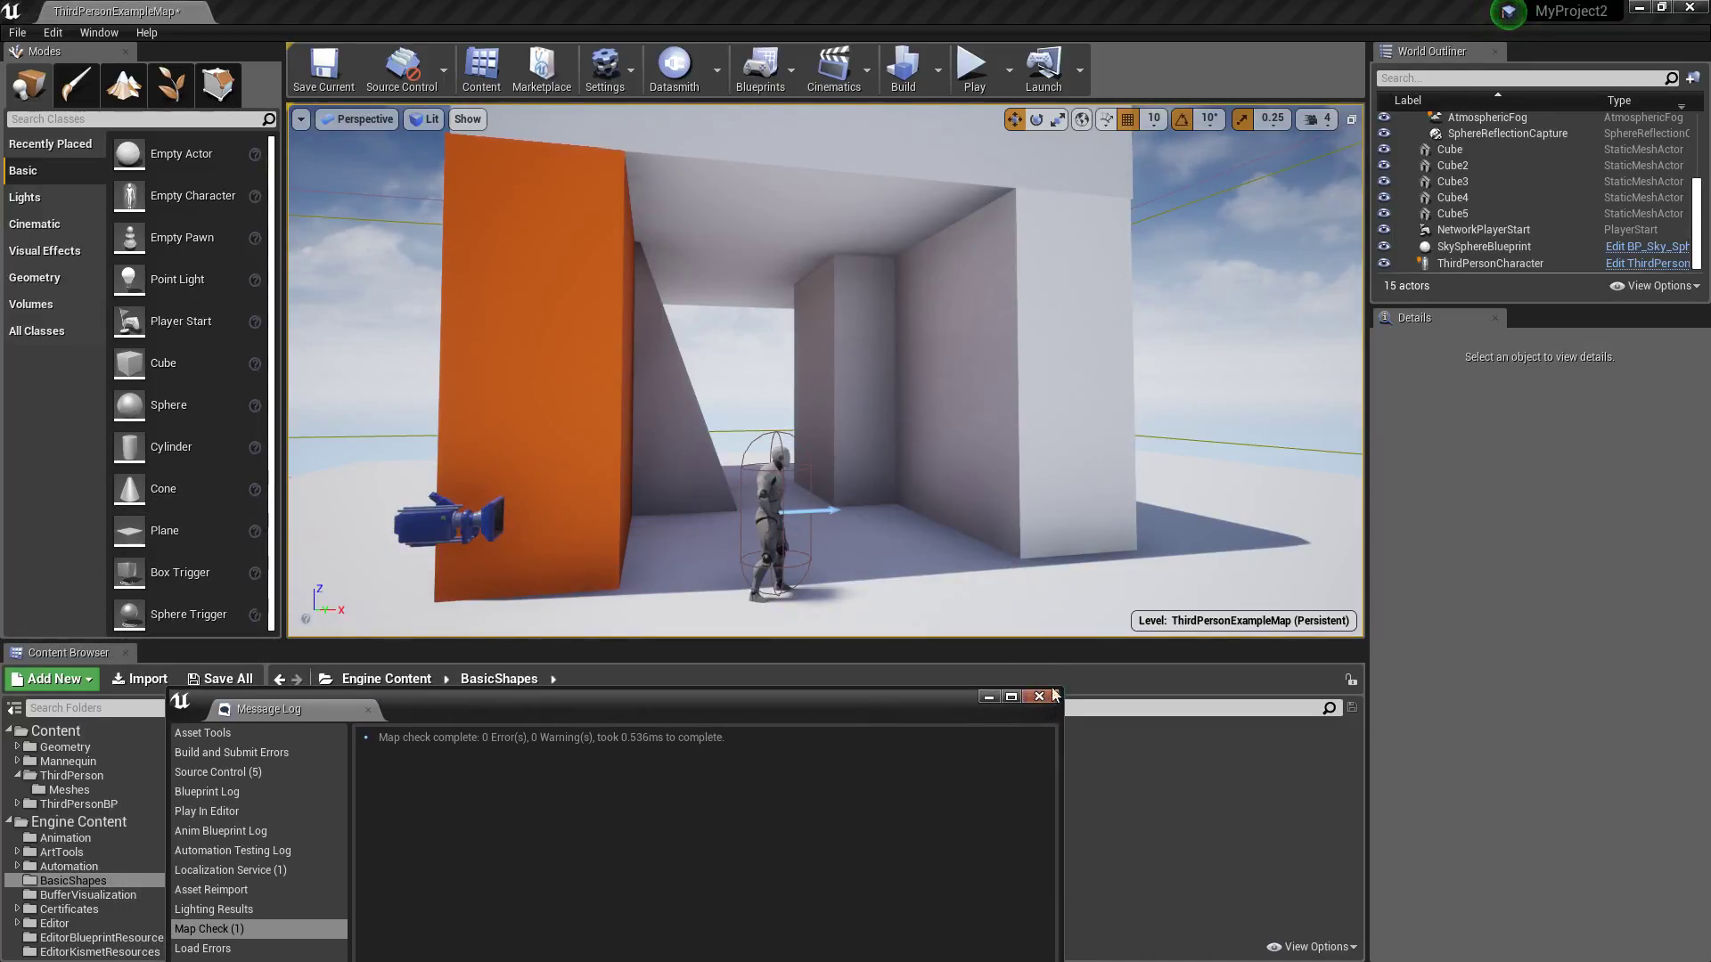
{"action": "right_click_drag", "start_coordinate": [704, 337], "coordinate": [606, 338]}
{"action": "key", "text": "d"}
{"action": "left_click_drag", "start_coordinate": [711, 262], "coordinate": [694, 177]}
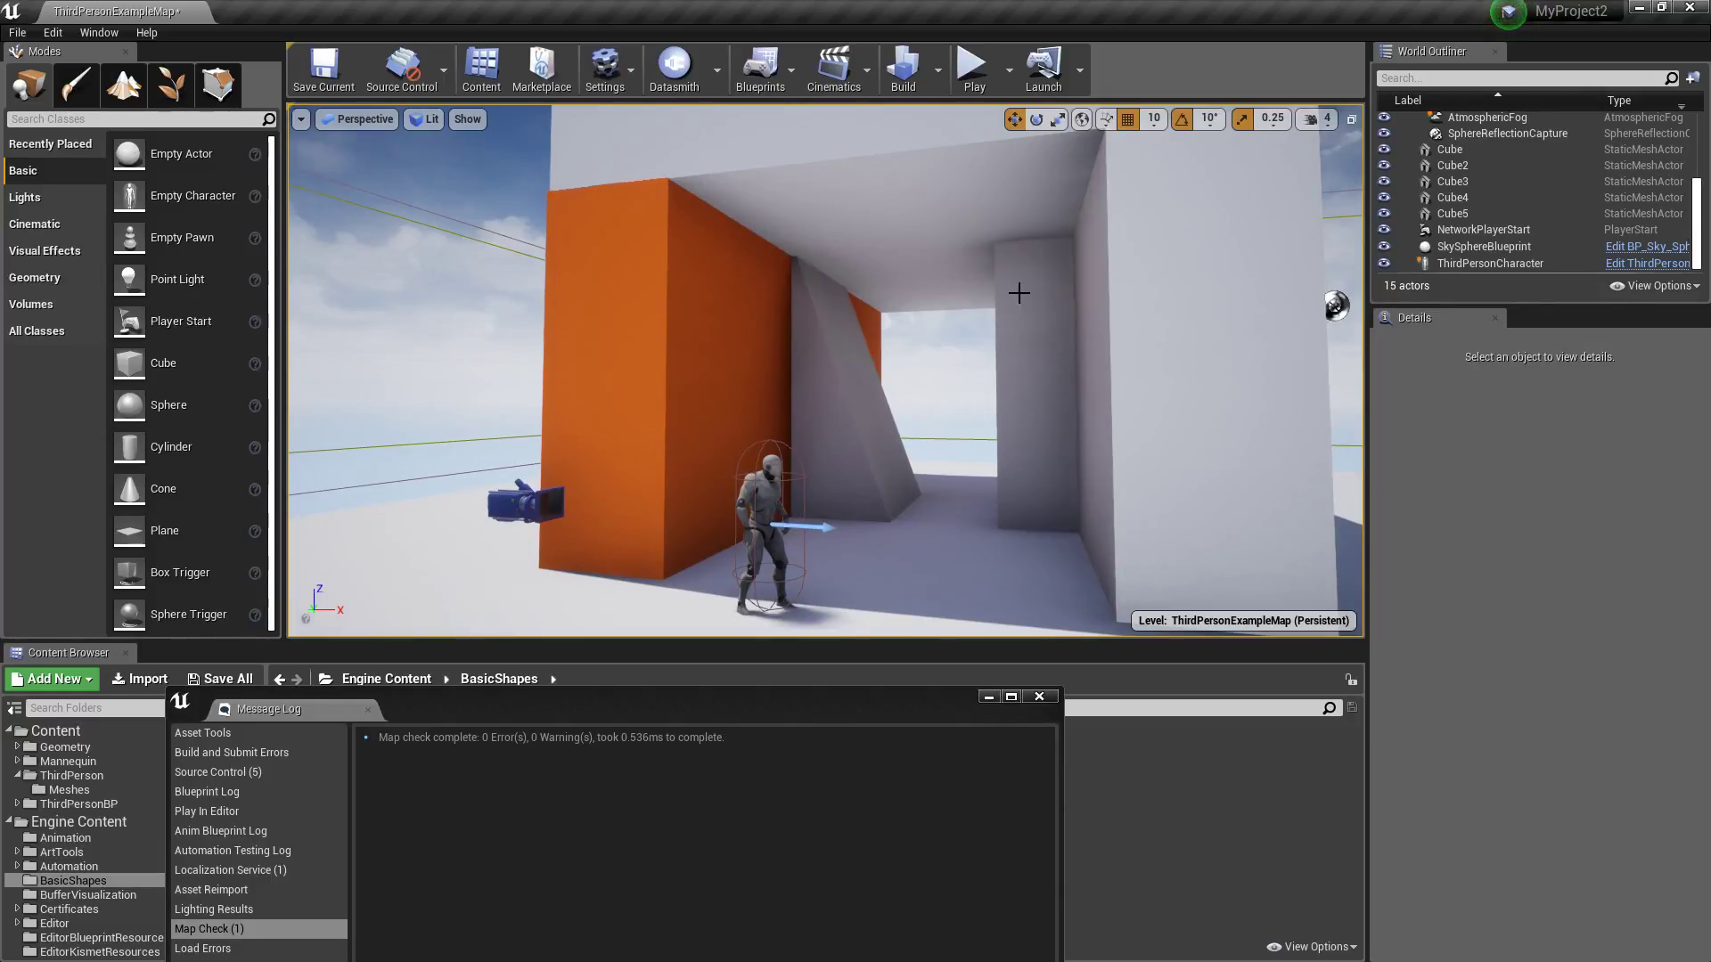
{"action": "left_click", "coordinate": [1039, 697]}
Step: Check the Overridden Light Map Res value of the wall Cube2 and clear the selection
{"action": "right_click_drag", "start_coordinate": [980, 535], "coordinate": [1159, 535]}
{"action": "key", "text": "a"}
{"action": "left_click", "coordinate": [936, 370]}
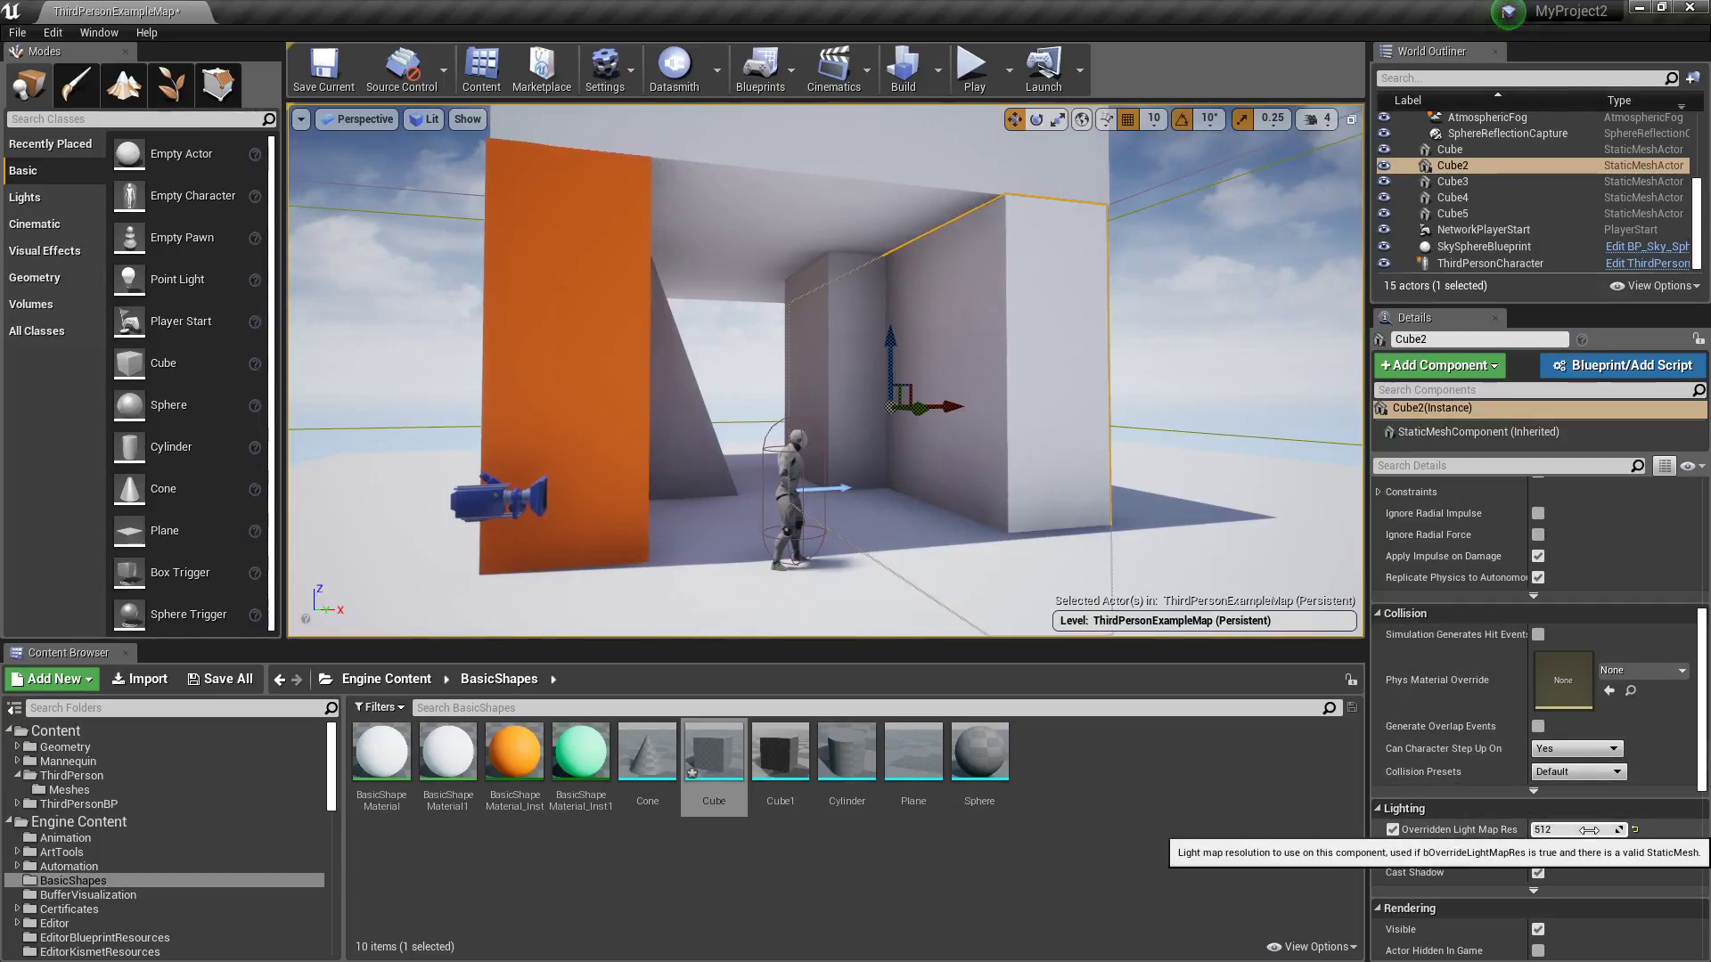
{"action": "left_click", "coordinate": [1210, 388]}
{"action": "left_click", "coordinate": [996, 414]}
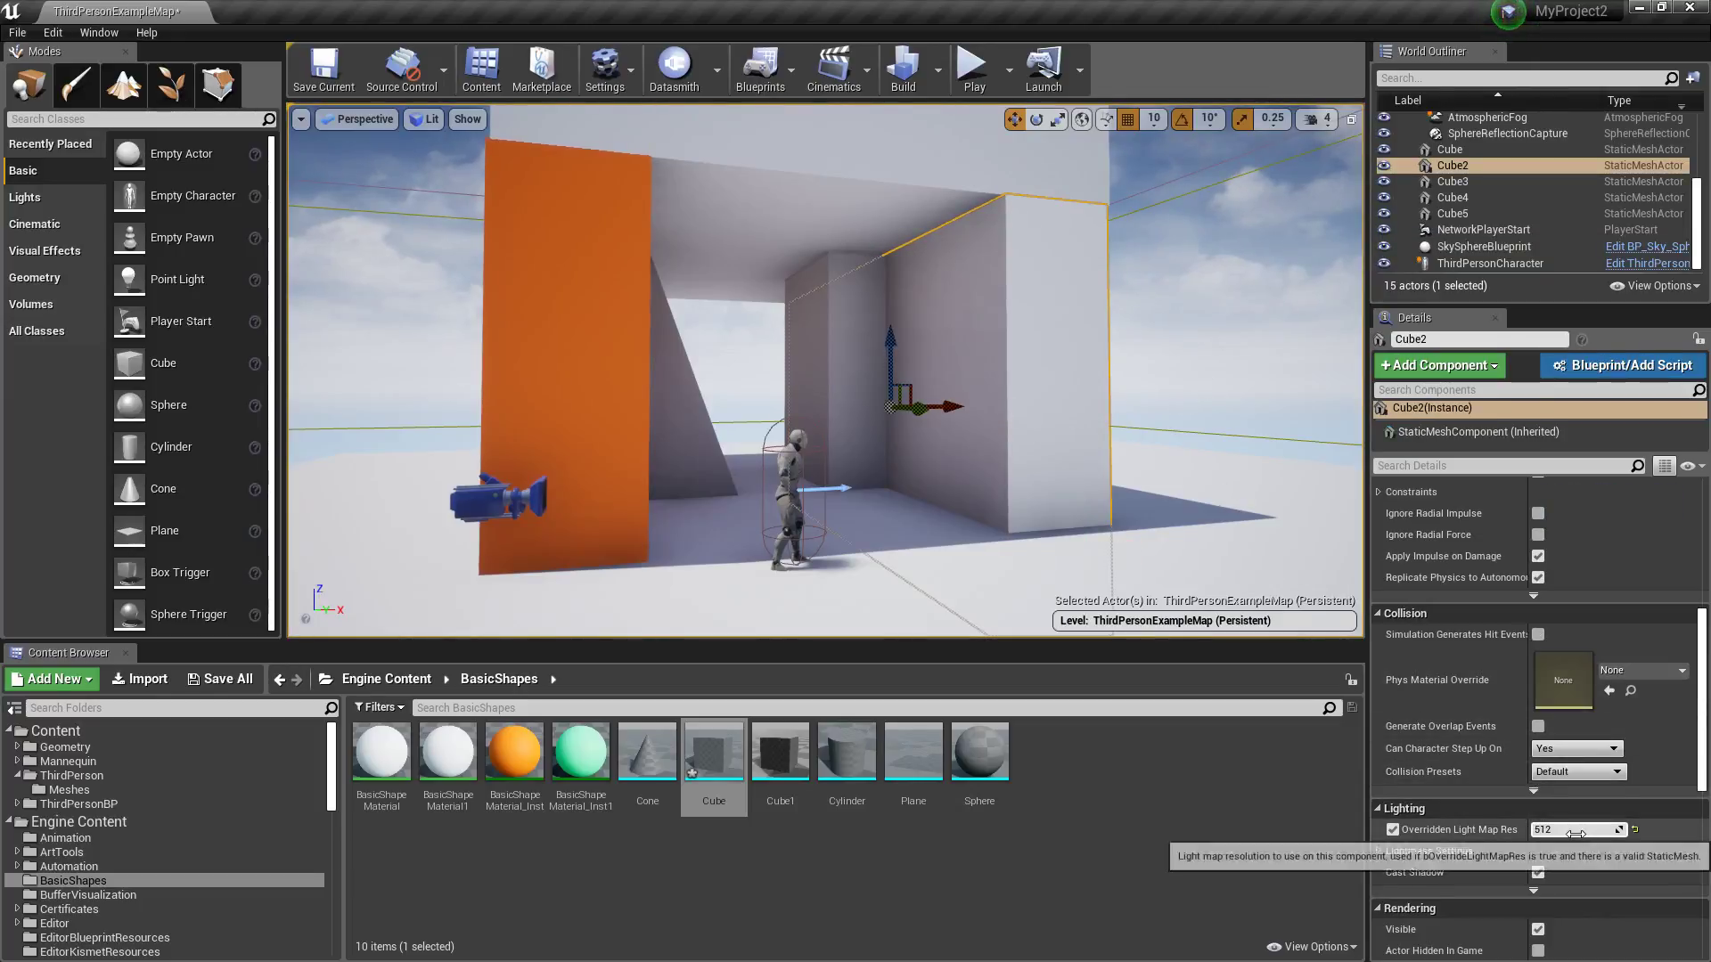
{"action": "left_click", "coordinate": [1210, 369]}
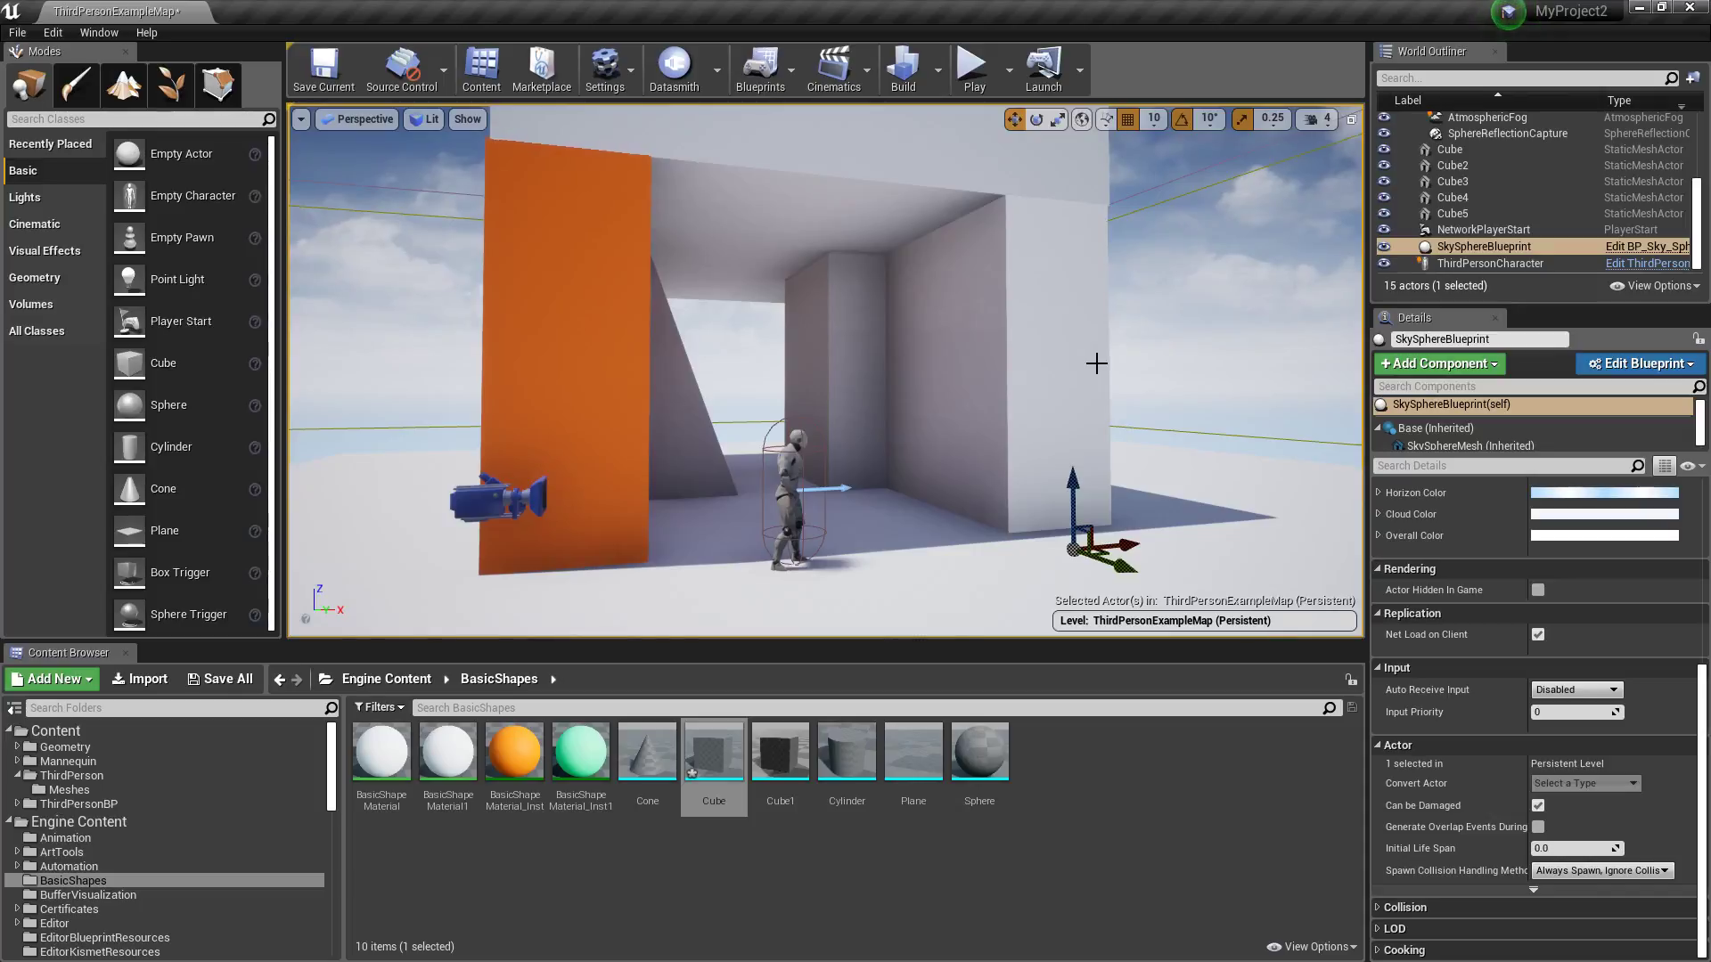
{"action": "key", "text": "Escape"}
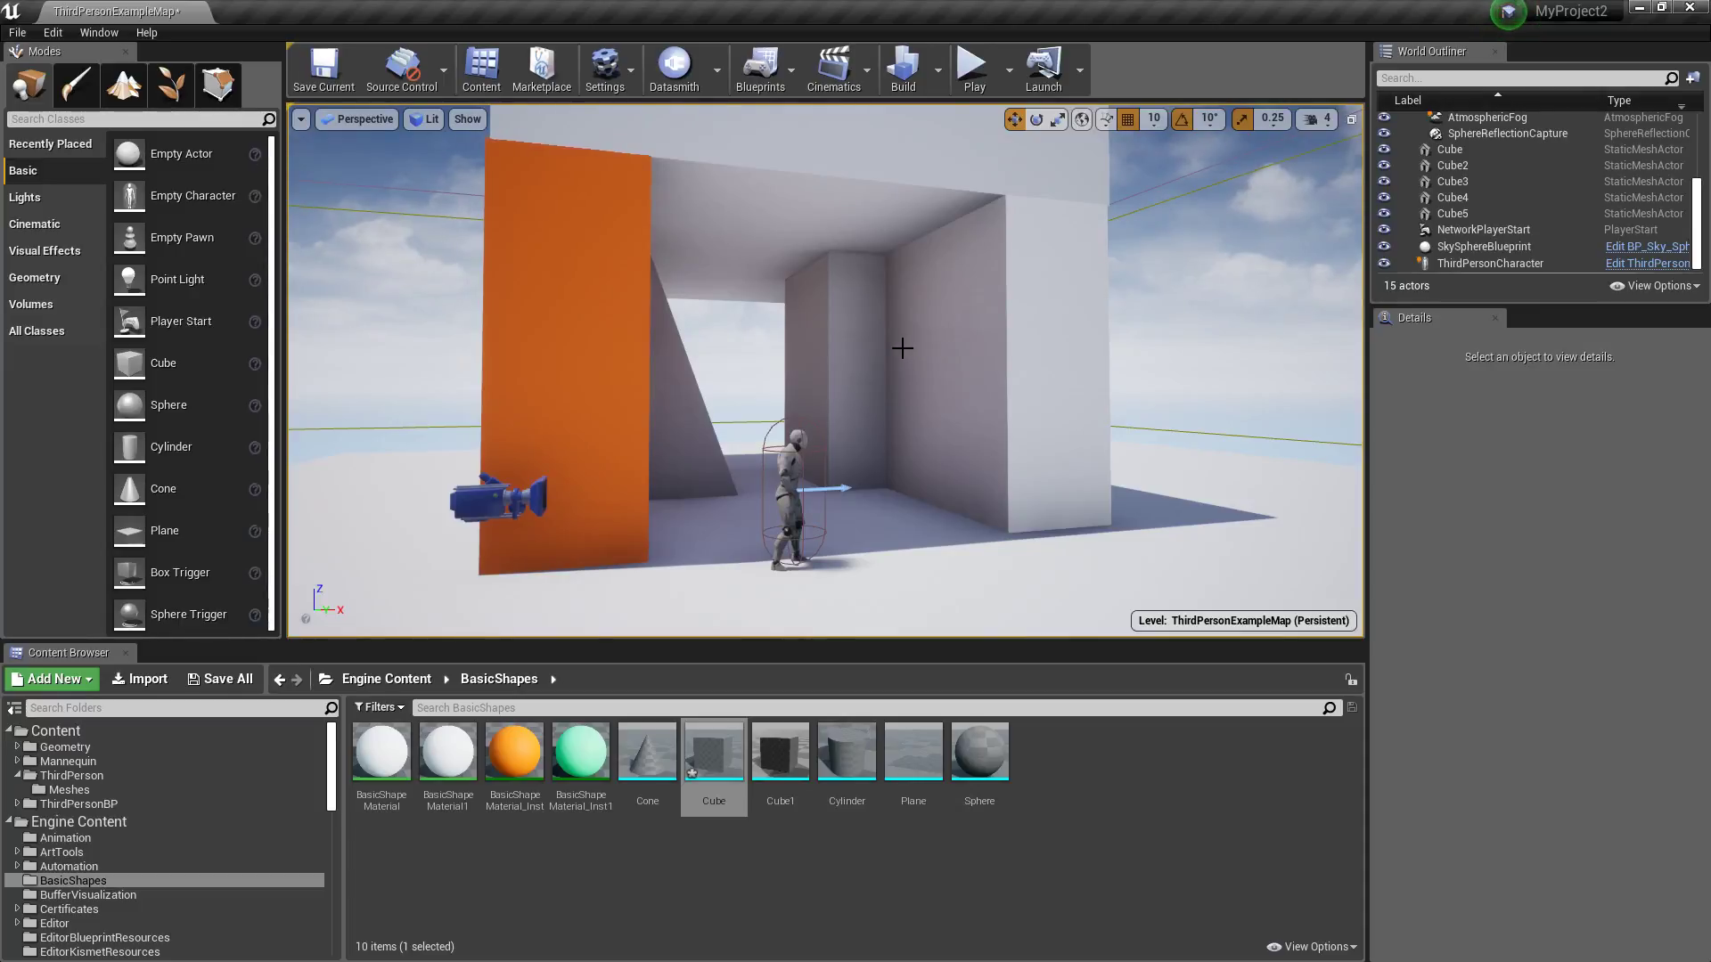
Step: Inspect the baked shadows inside the structure up close and check the lighting override of the slanted wall Cube5
{"action": "right_click_drag", "start_coordinate": [901, 348], "coordinate": [780, 350]}
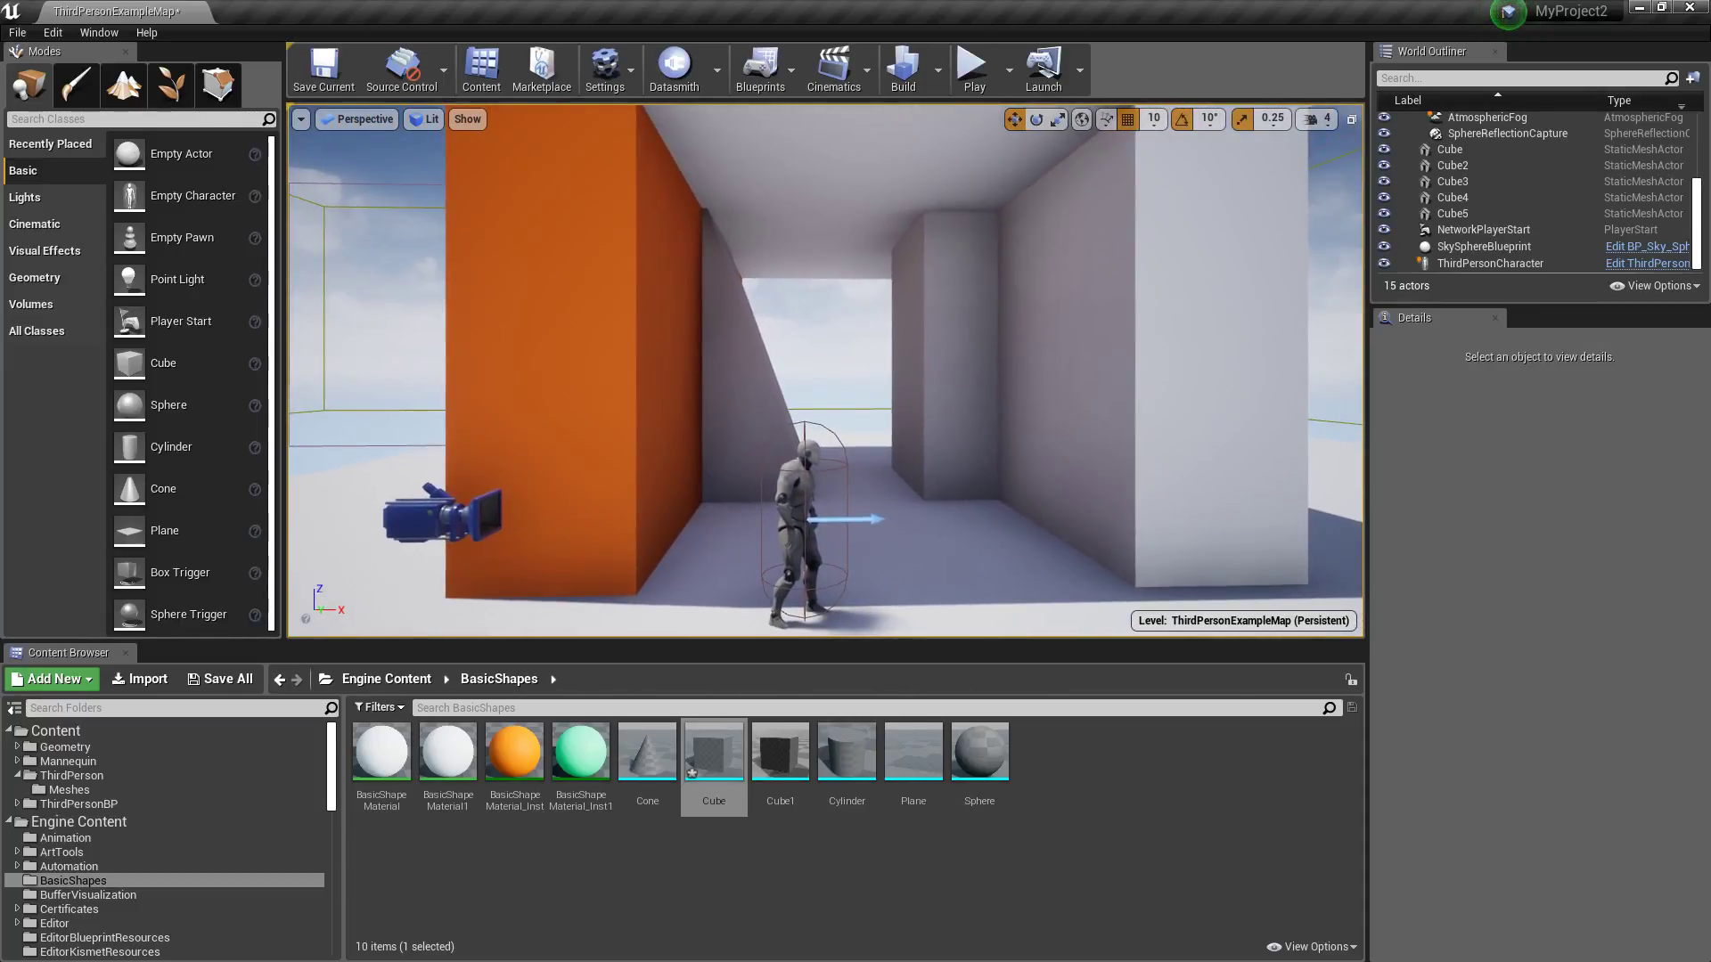
{"action": "key", "text": "q"}
{"action": "key", "text": "e"}
{"action": "key", "text": "q"}
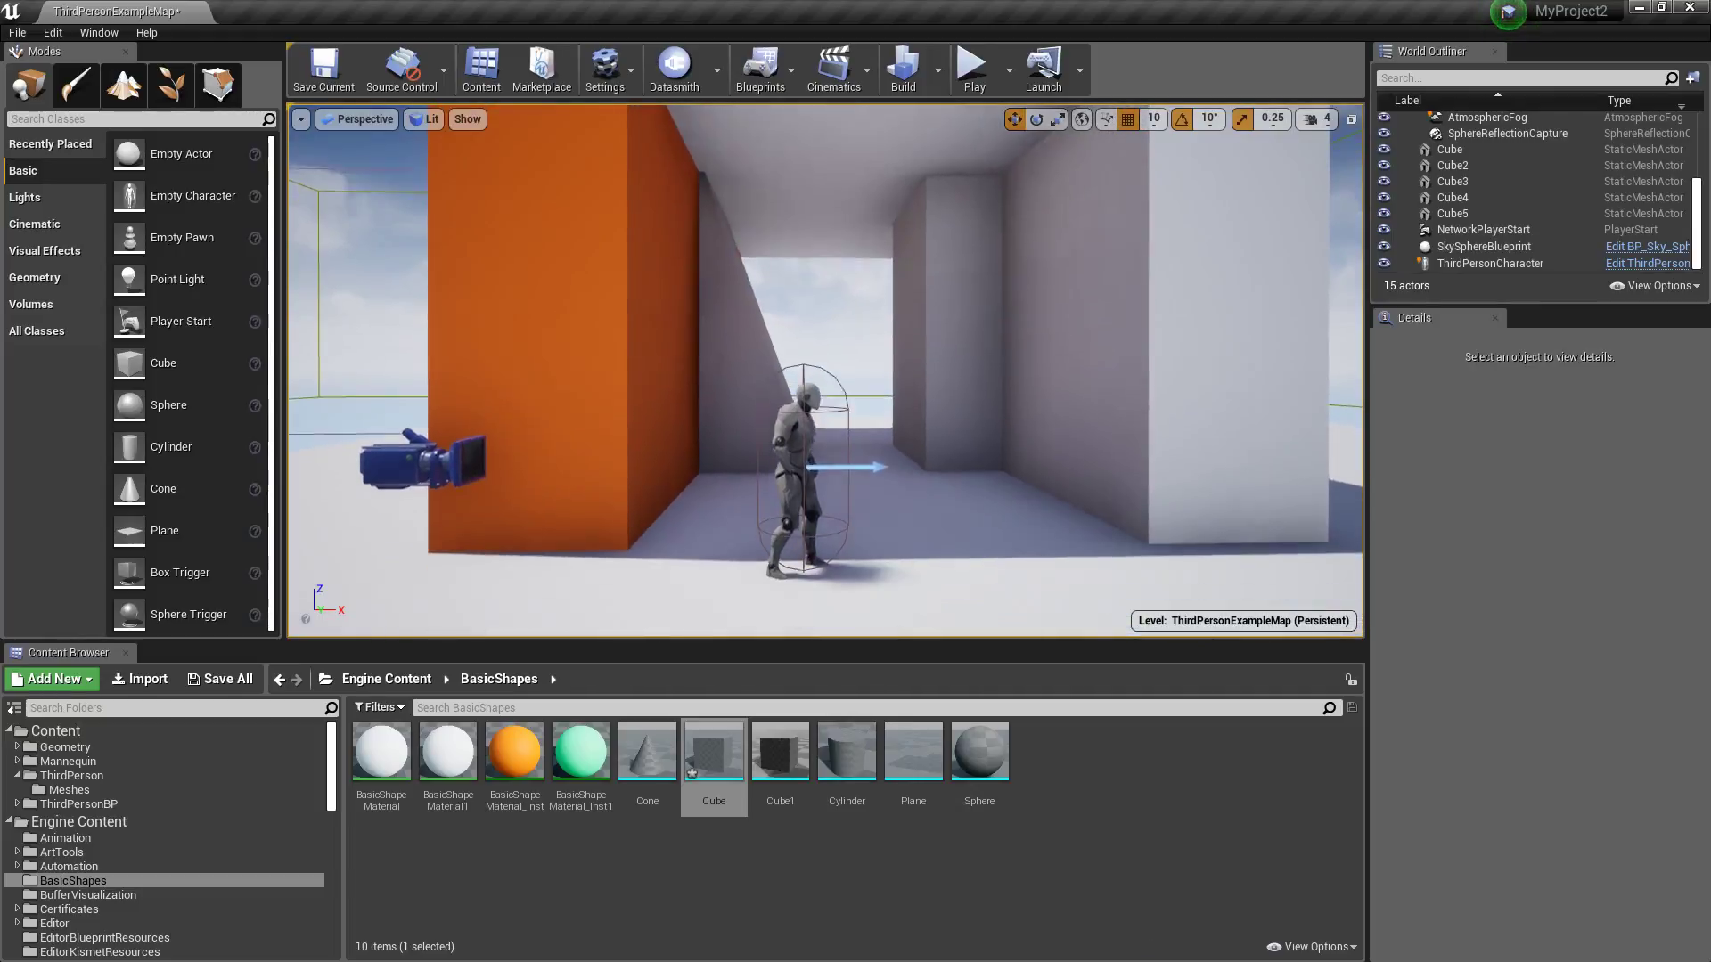
{"action": "left_click_drag", "start_coordinate": [895, 312], "coordinate": [902, 348]}
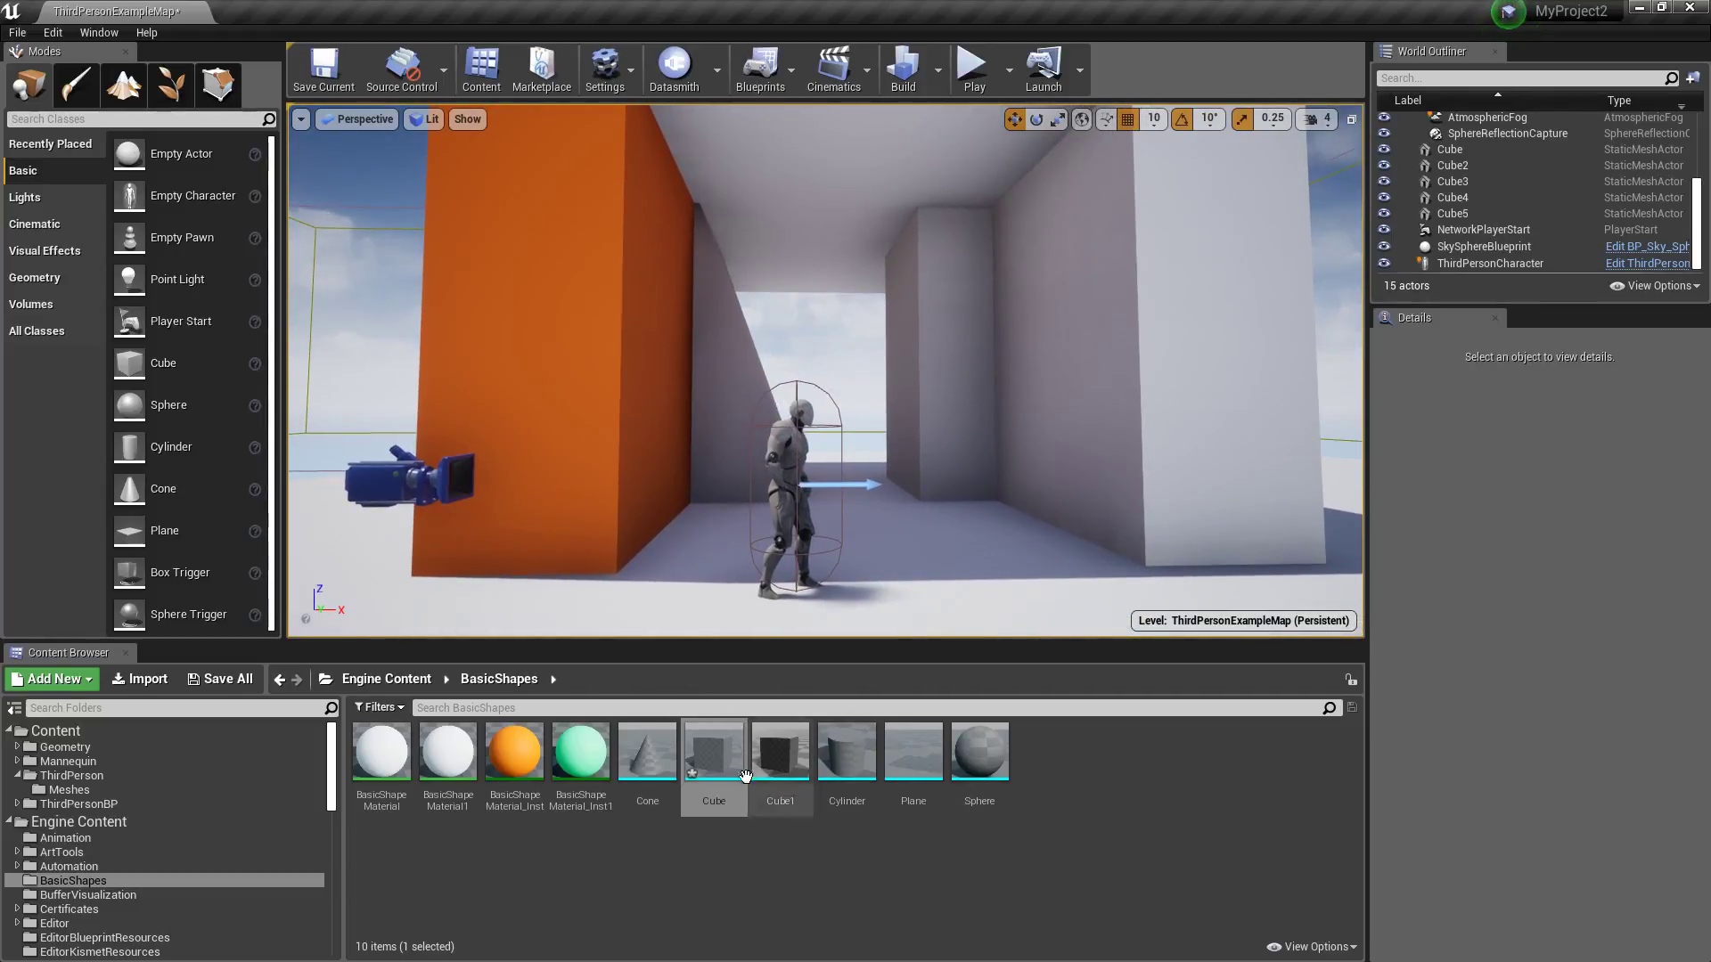
{"action": "left_click", "coordinate": [735, 392]}
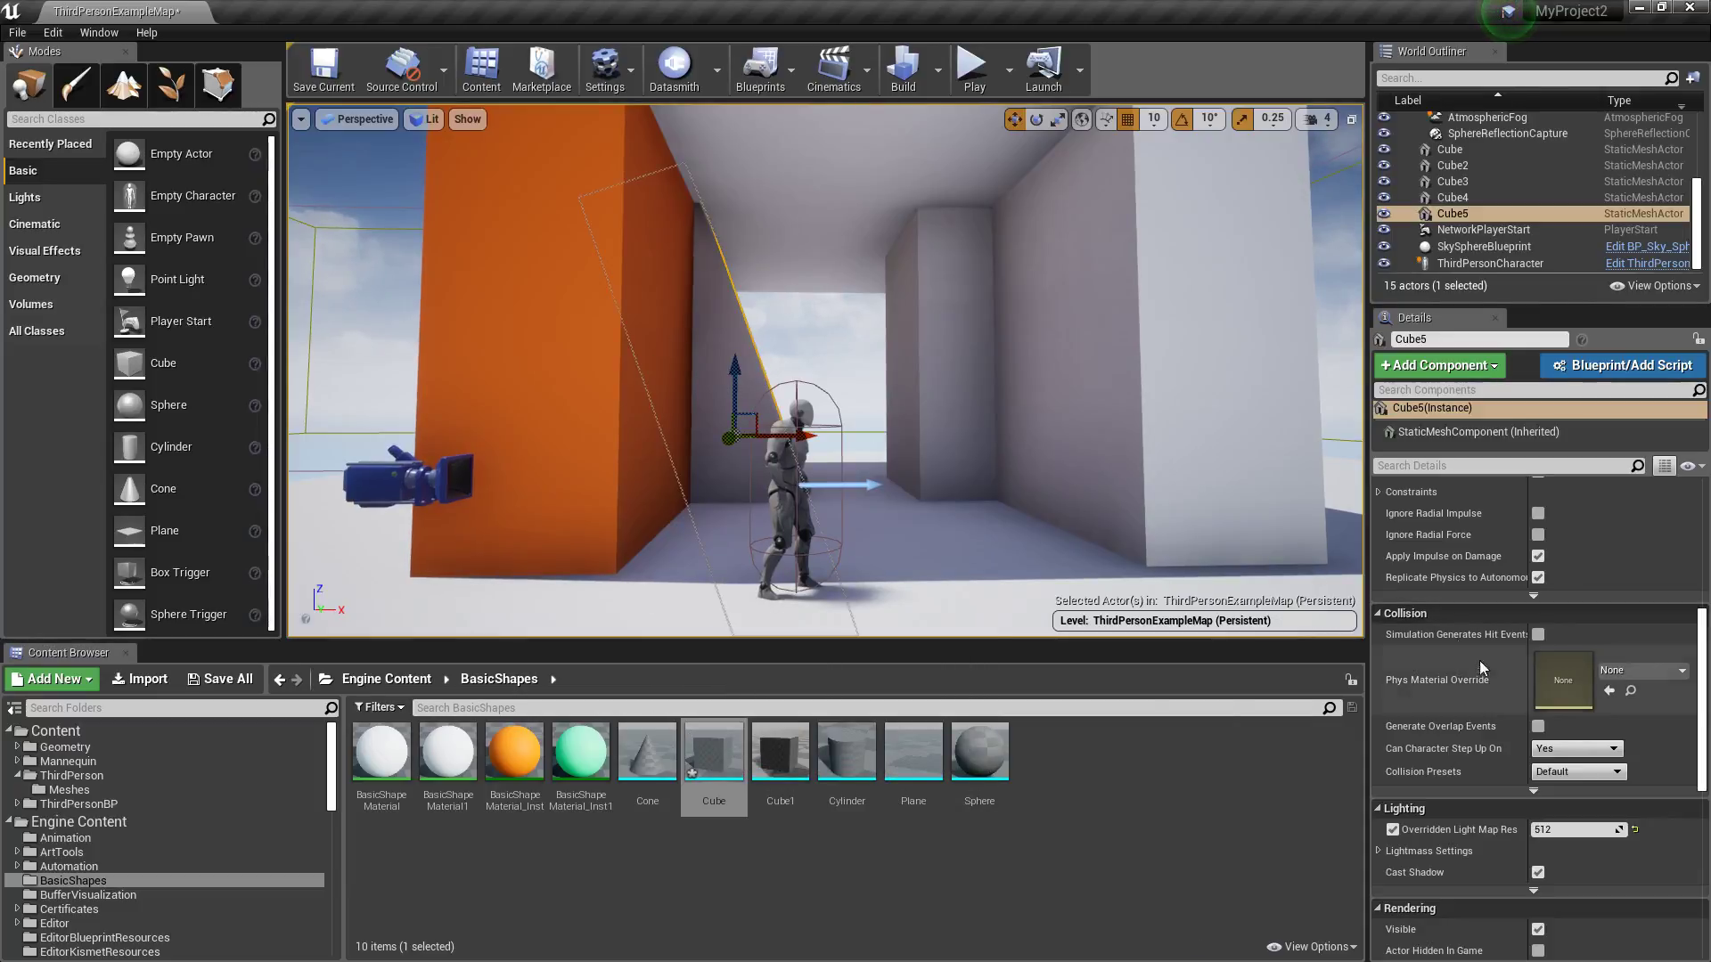
{"action": "left_click", "coordinate": [822, 351]}
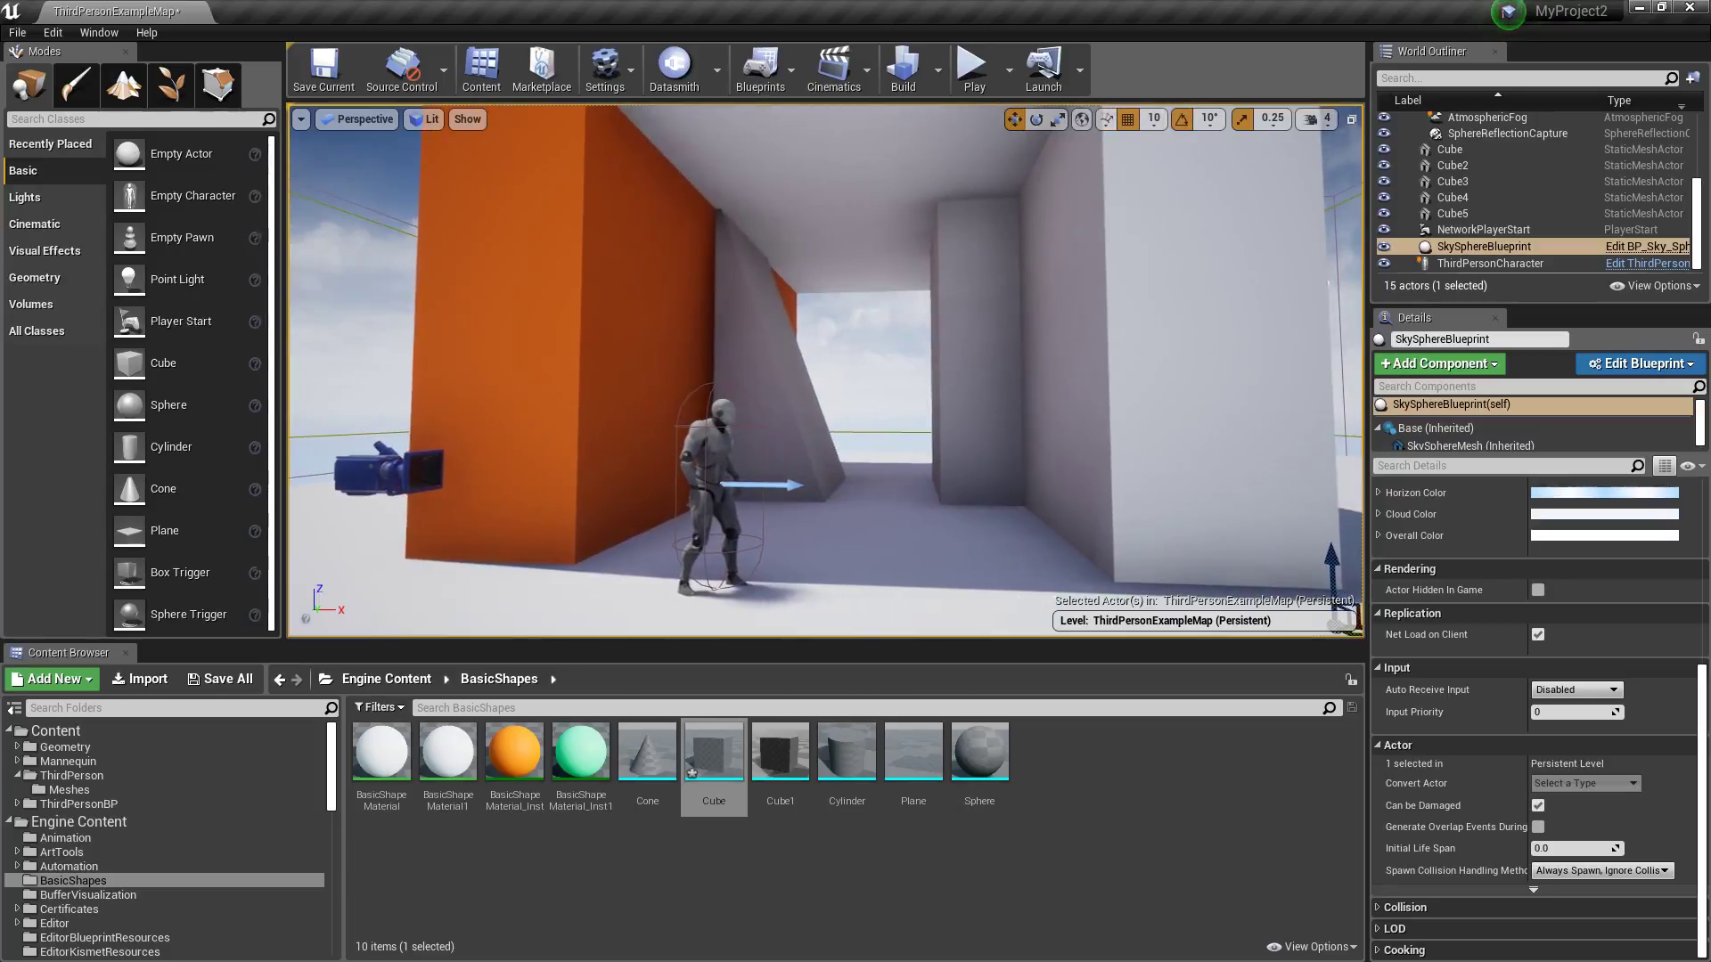